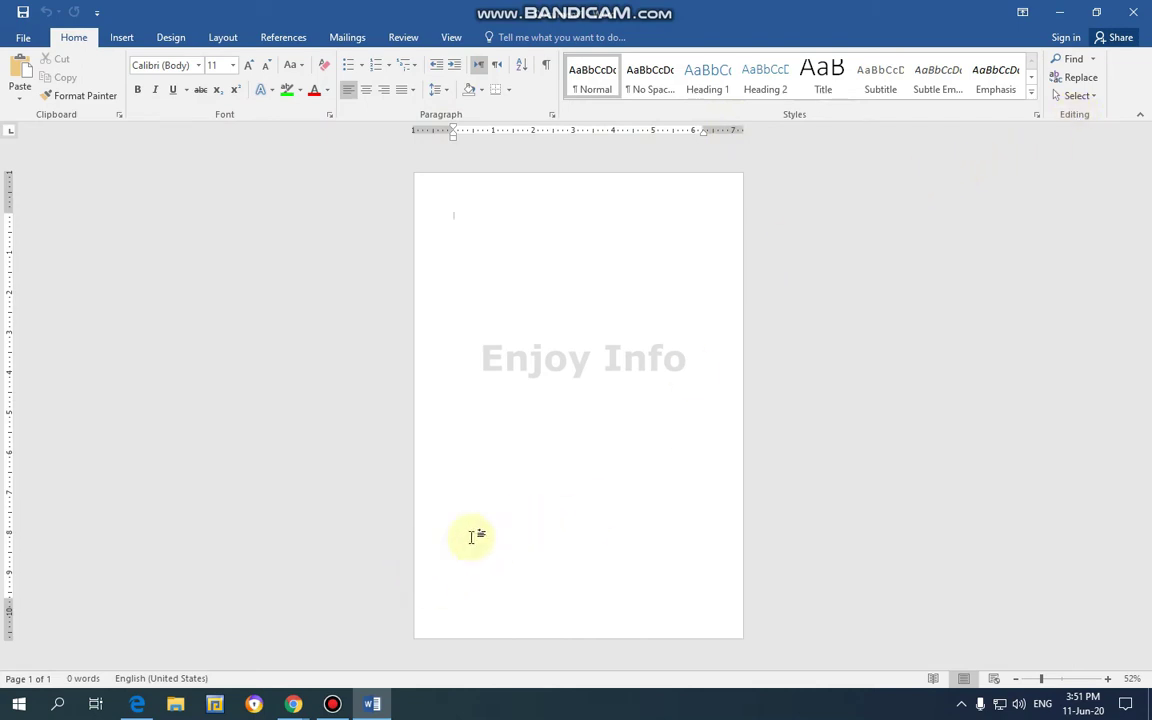
# Step: Show the Chrome window previews from the taskbar
pyautogui.click(293, 704)
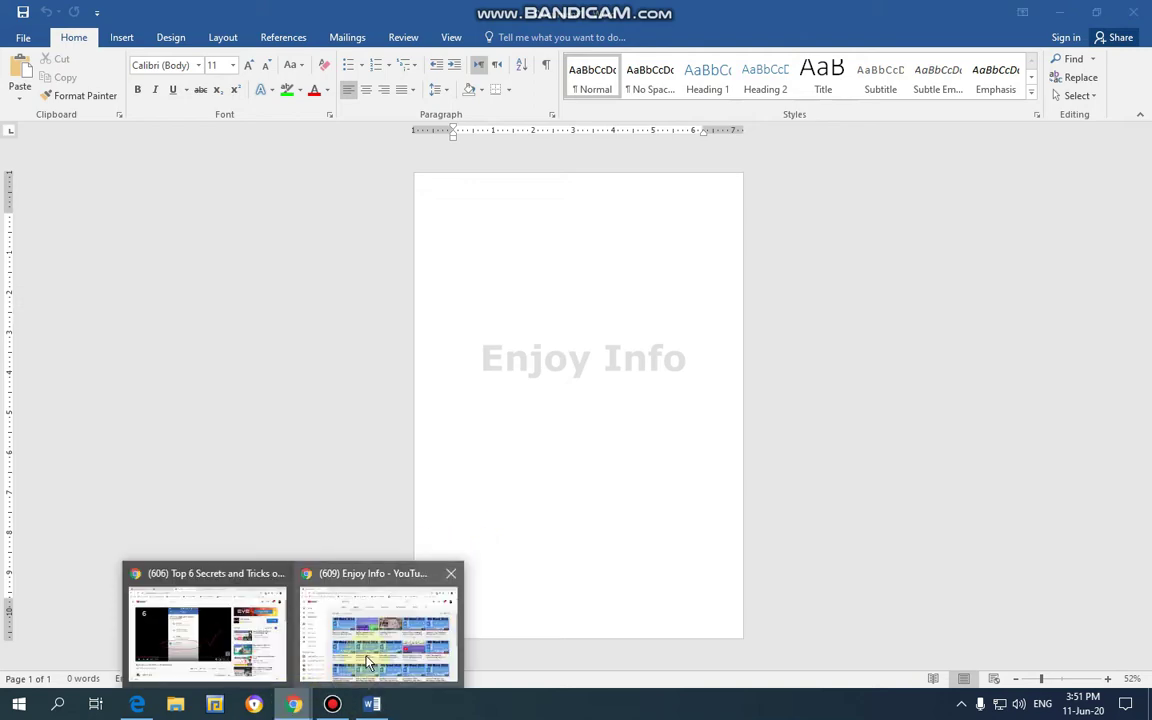
# Step: Search YouTube for 'enjoy info' and open the Enjoy Info channel
pyautogui.click(368, 656)
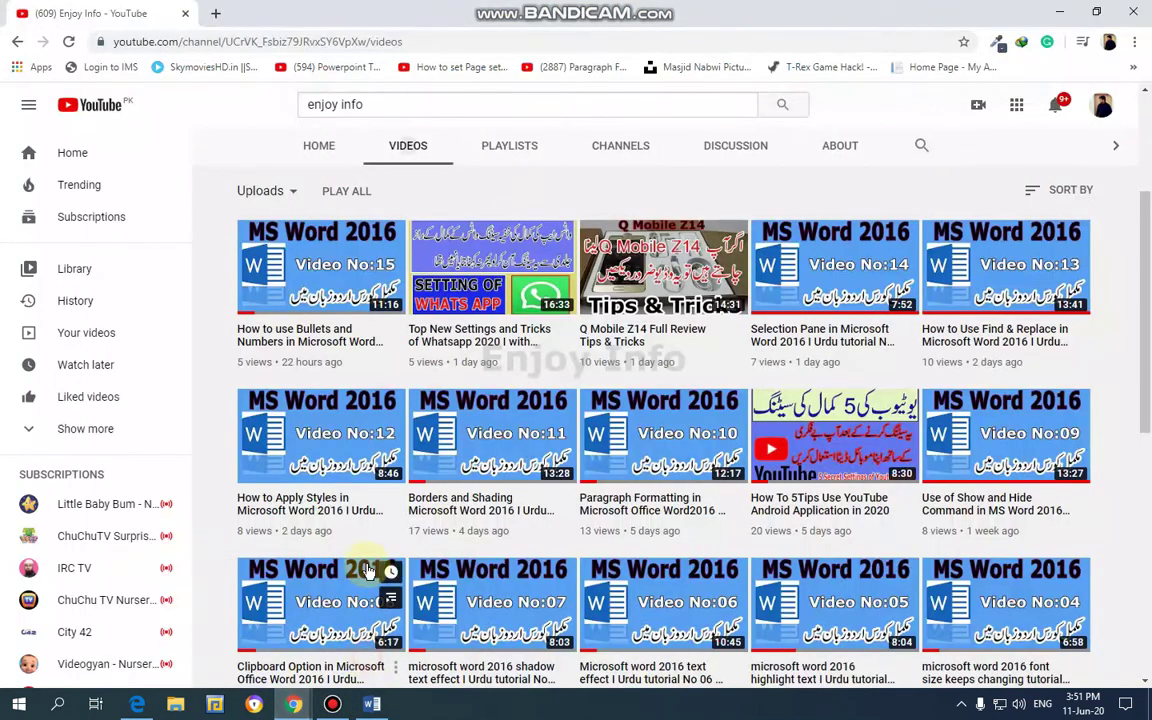
pyautogui.click(379, 110)
pyautogui.moveTo(379, 110); pyautogui.dragTo(290, 110)
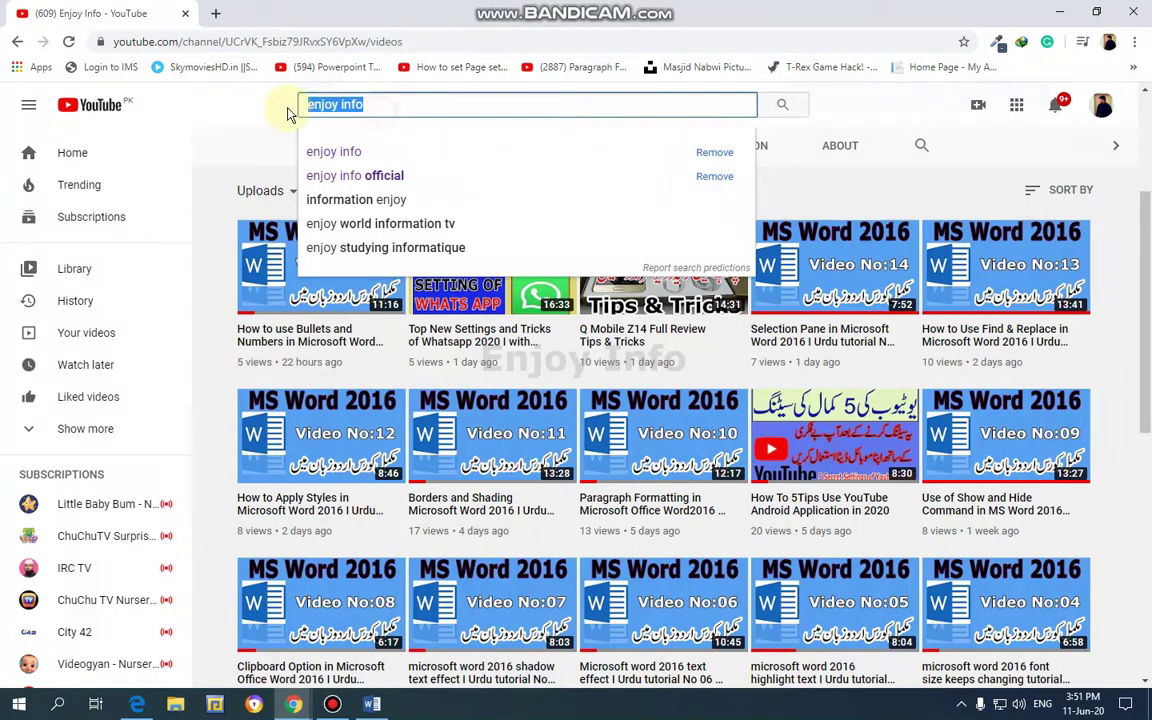
pyautogui.press('Return')
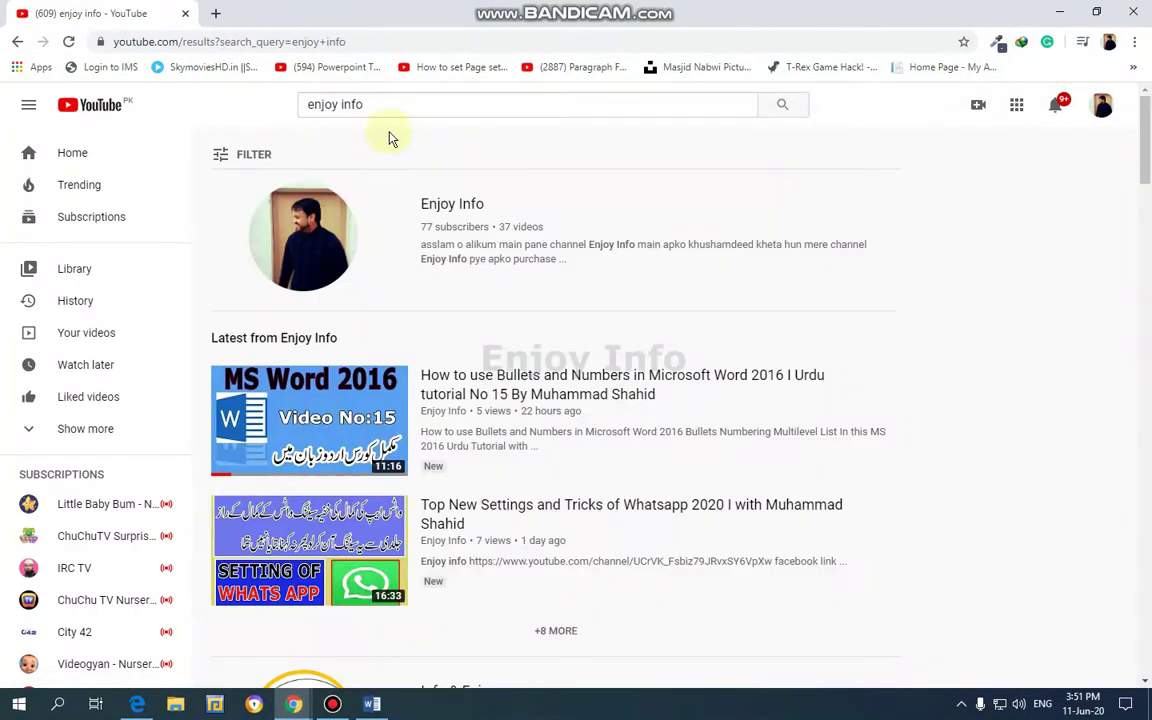
pyautogui.click(330, 225)
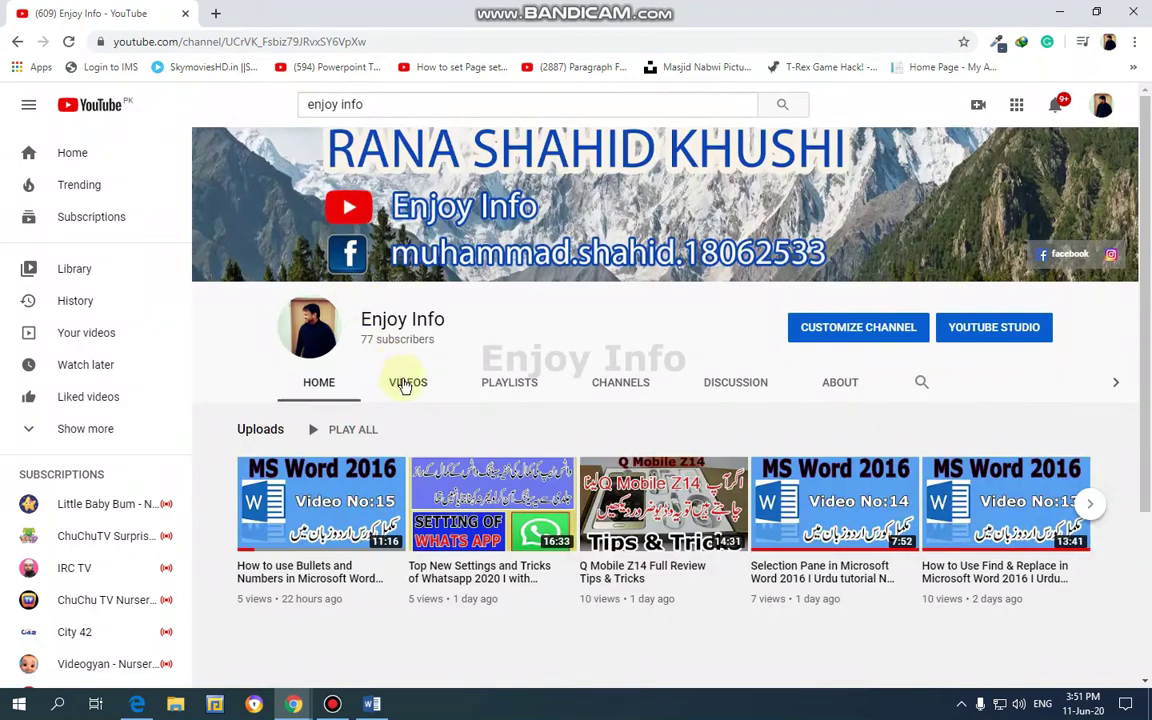
# Step: Play the microsoft office 2016 playlist, then return to the channel's Videos uploads
pyautogui.click(502, 388)
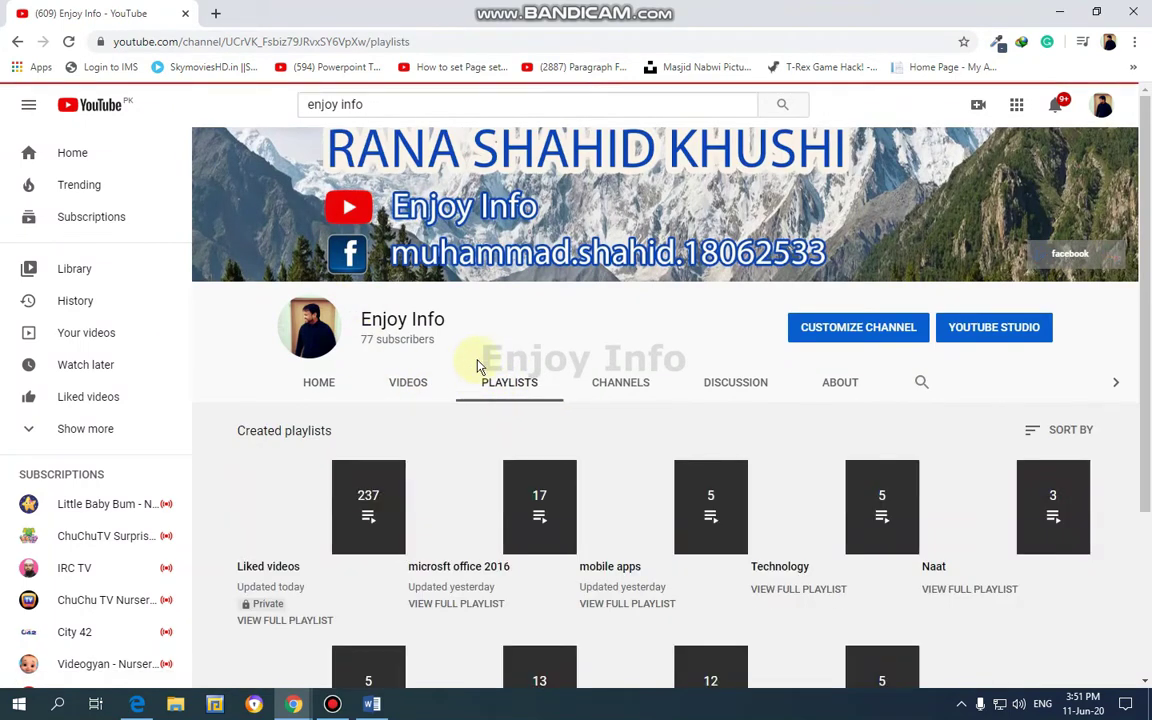
pyautogui.scroll(-3, 478, 366)
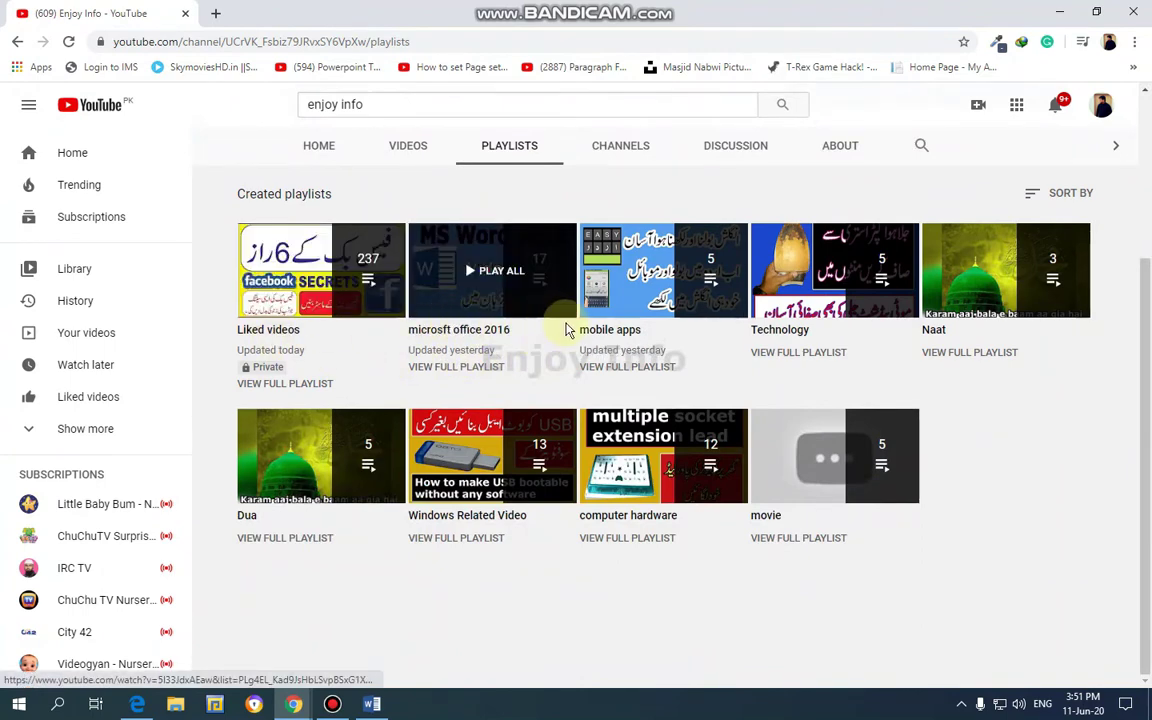
pyautogui.click(521, 288)
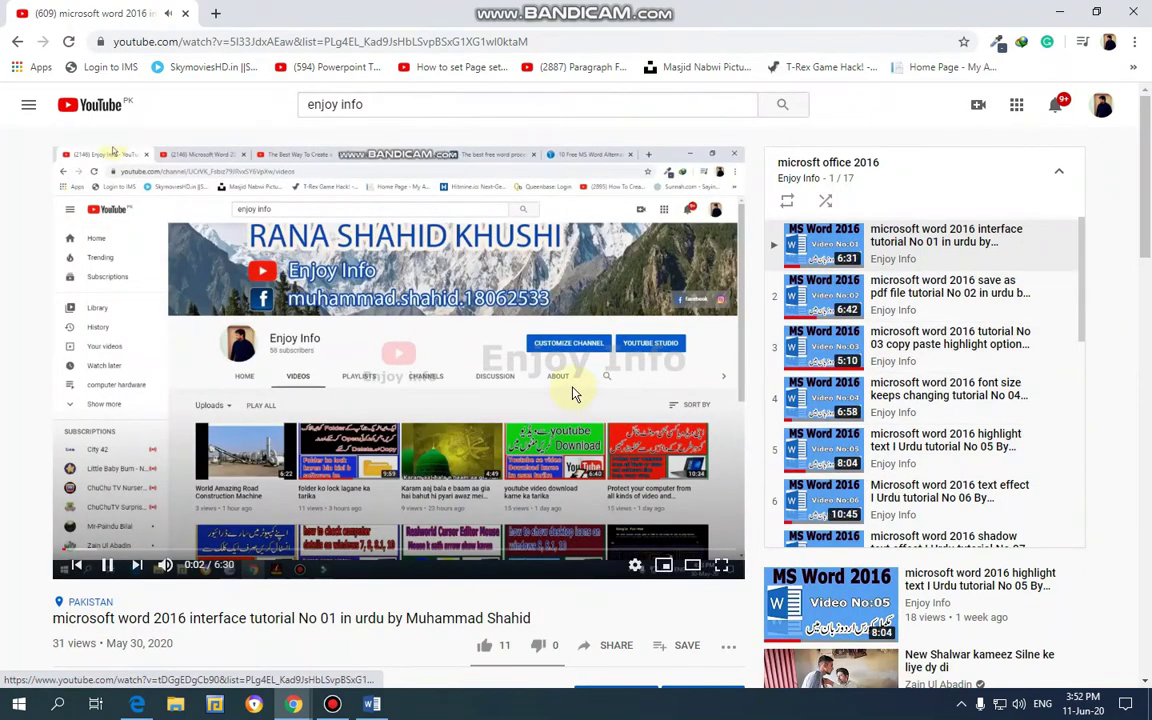
pyautogui.click(18, 44)
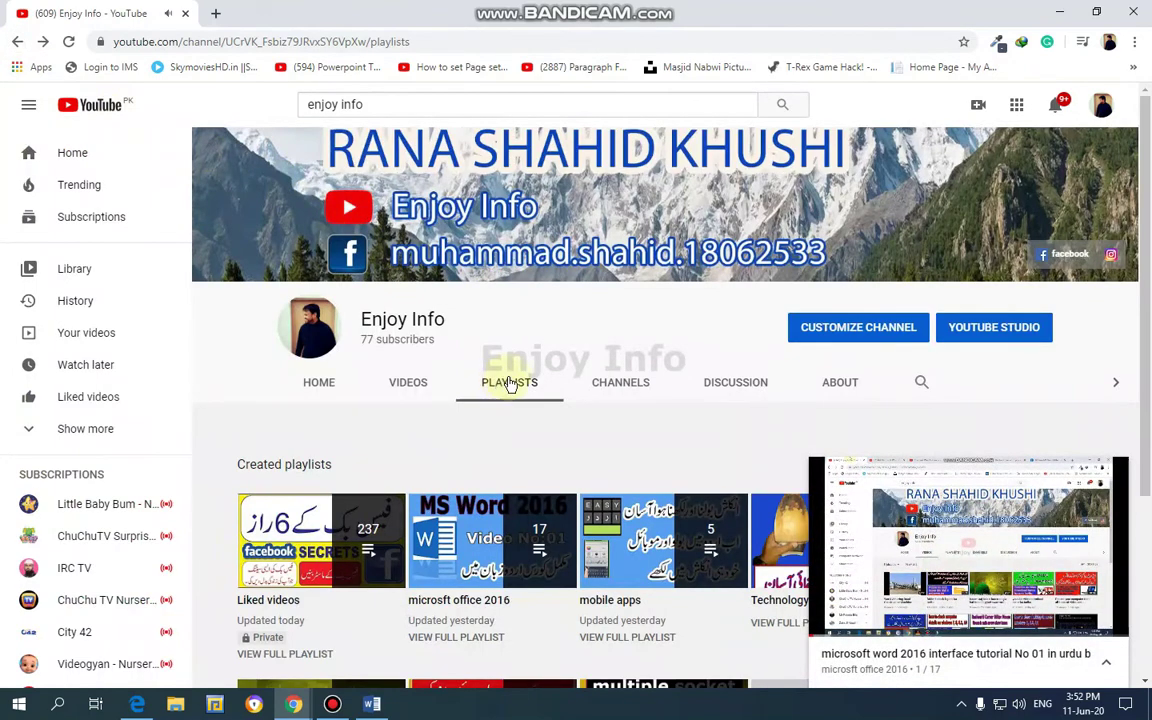
pyautogui.click(420, 385)
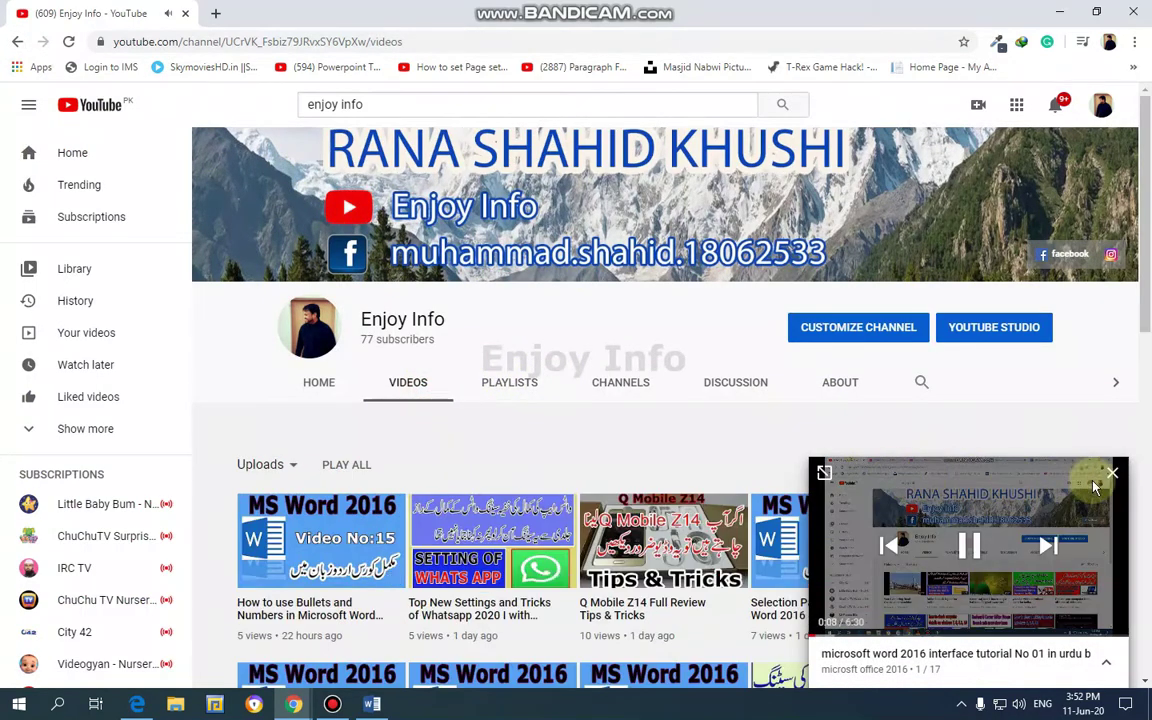
# Step: Close the miniplayer, browse the uploads grid down and back up, then return to Word
pyautogui.click(1112, 472)
pyautogui.scroll(-3, 681, 404)
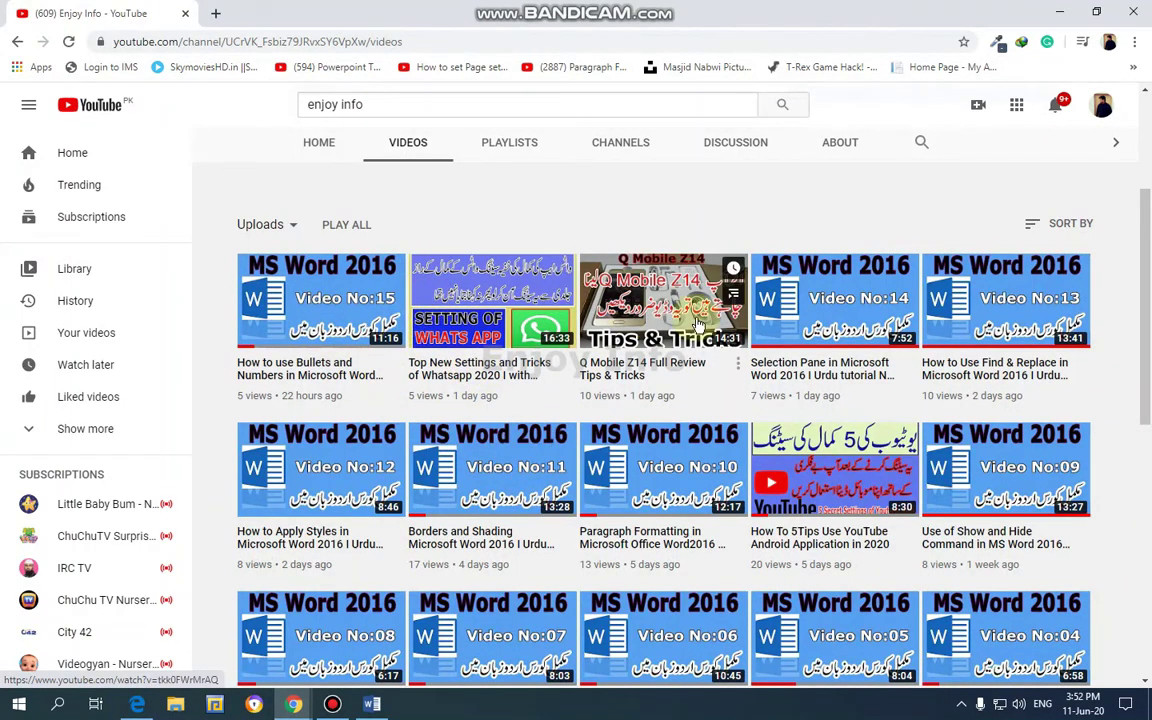
pyautogui.scroll(-3, 700, 410)
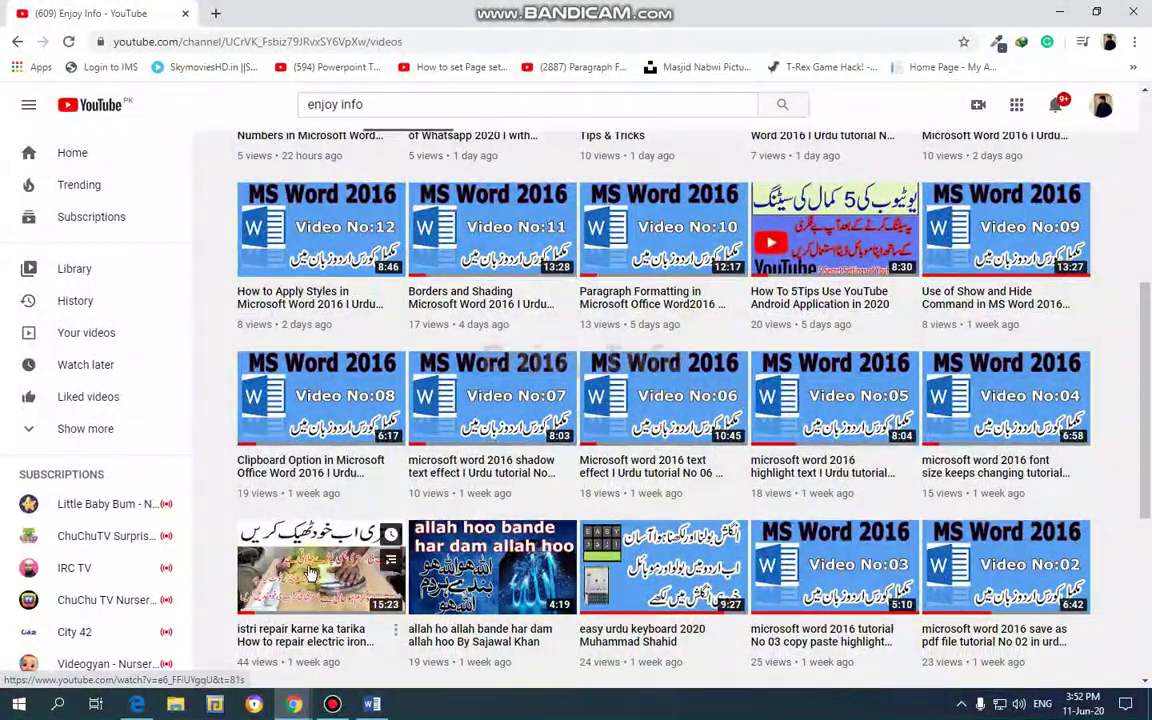
pyautogui.scroll(-2, 325, 563)
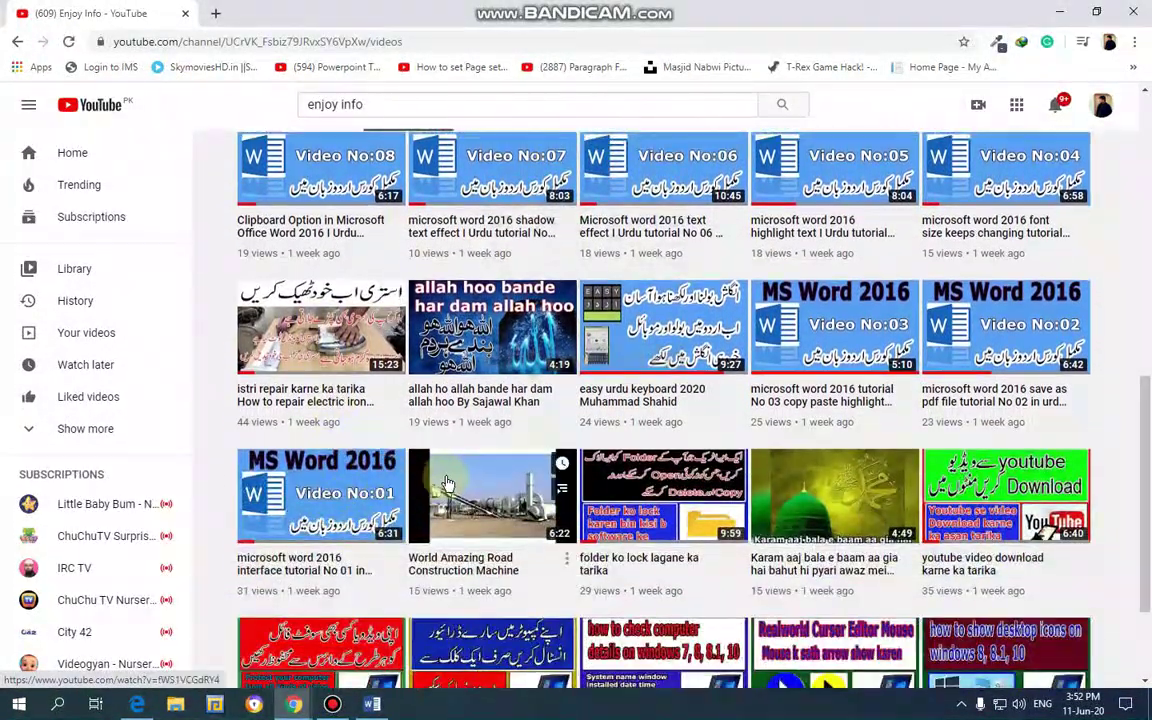
pyautogui.scroll(-2, 447, 481)
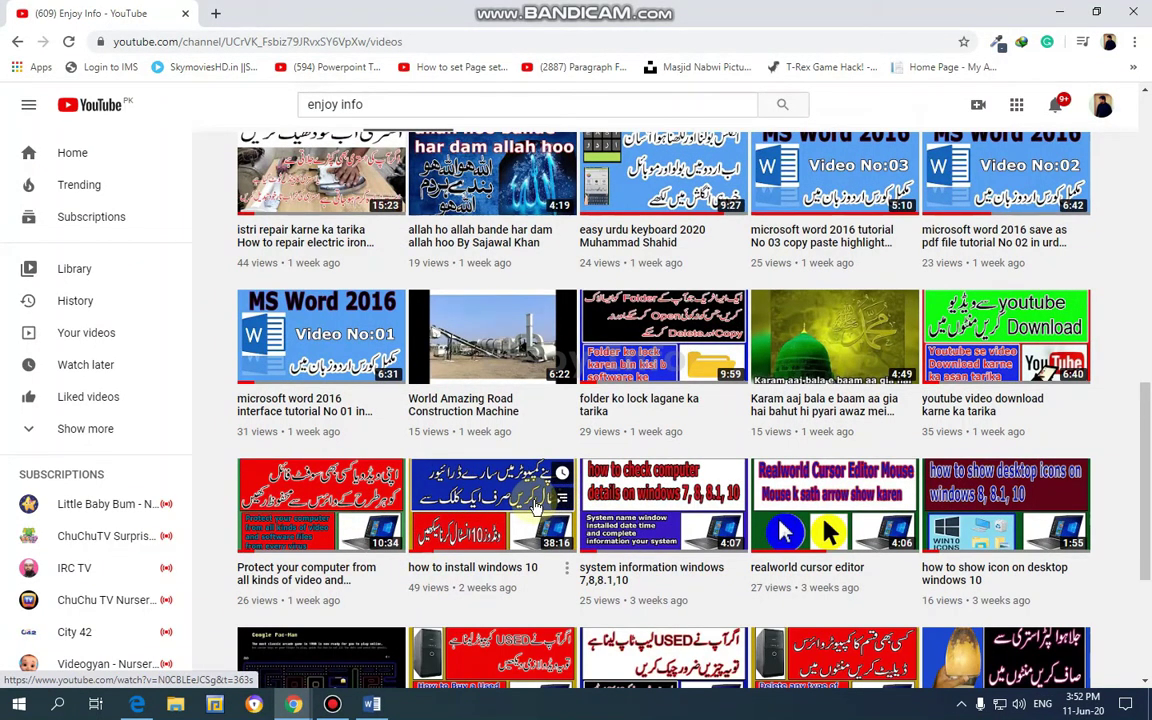
pyautogui.scroll(-3, 537, 507)
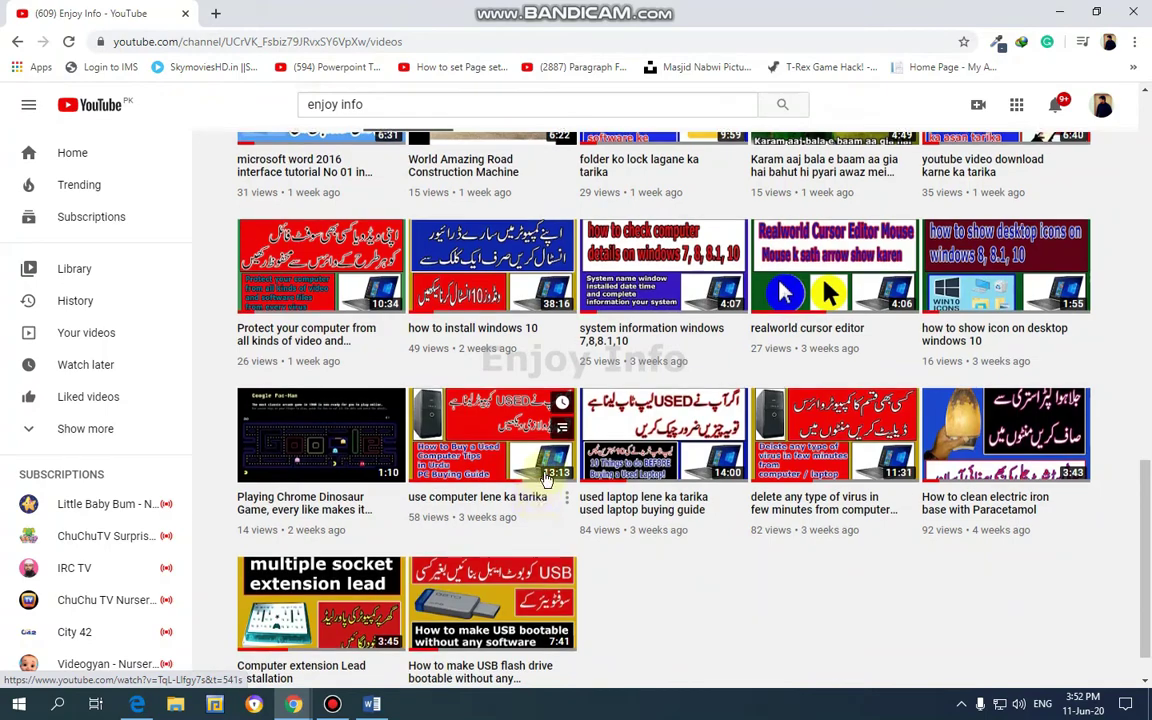
pyautogui.scroll(2, 540, 500)
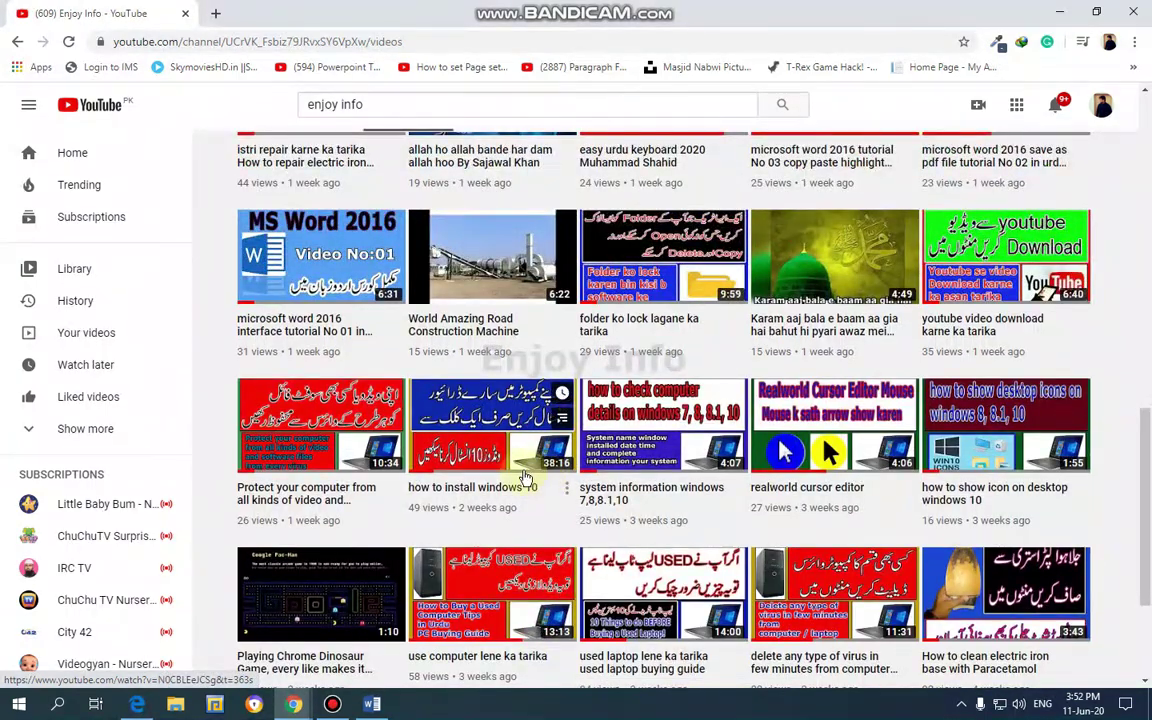
pyautogui.scroll(5, 545, 480)
pyautogui.scroll(2, 525, 478)
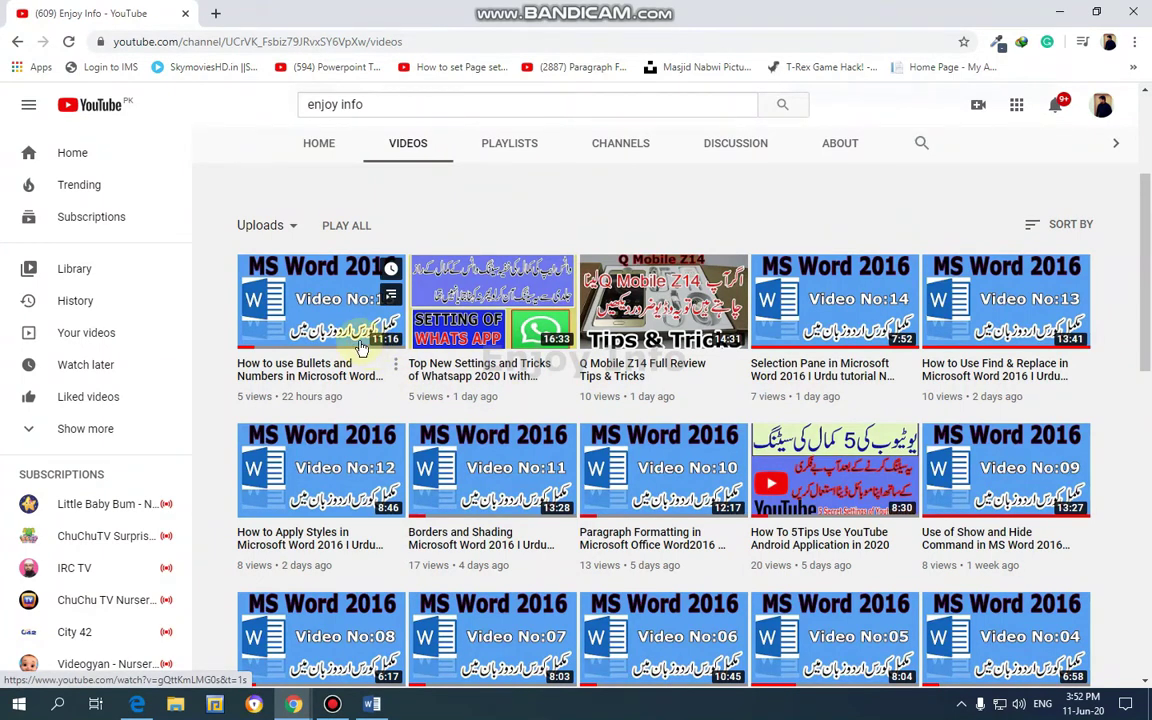
pyautogui.click(371, 704)
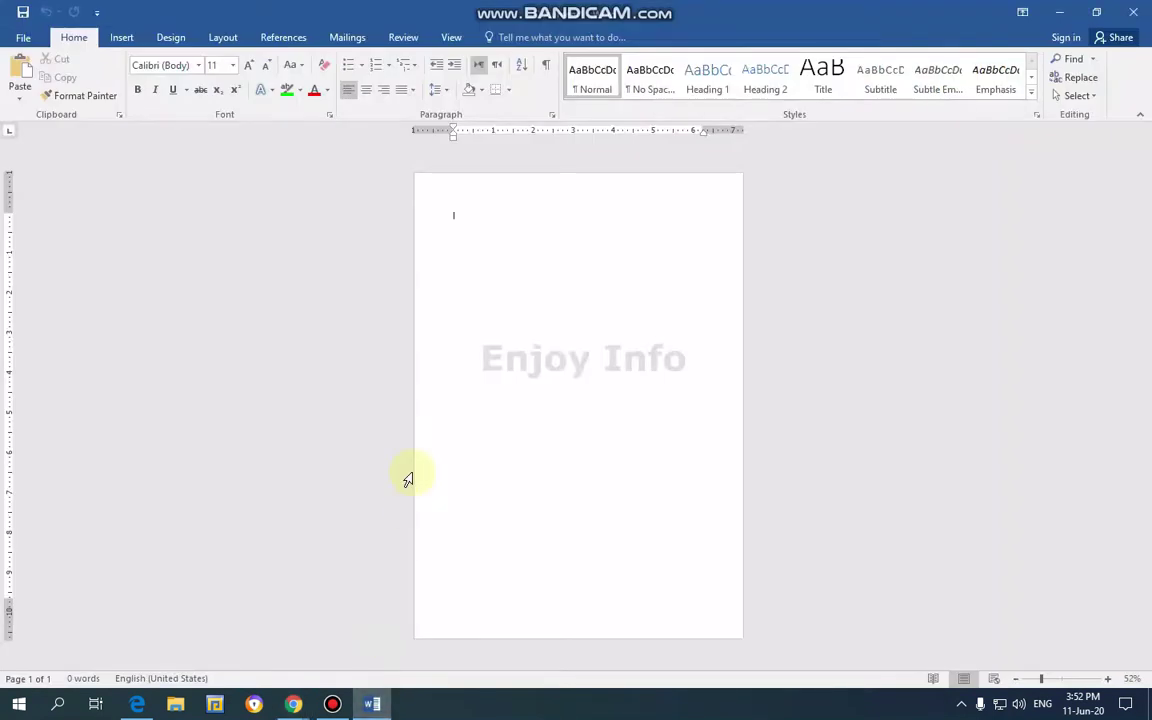
# Step: Switch the Word ribbon to the Insert tab
pyautogui.click(122, 40)
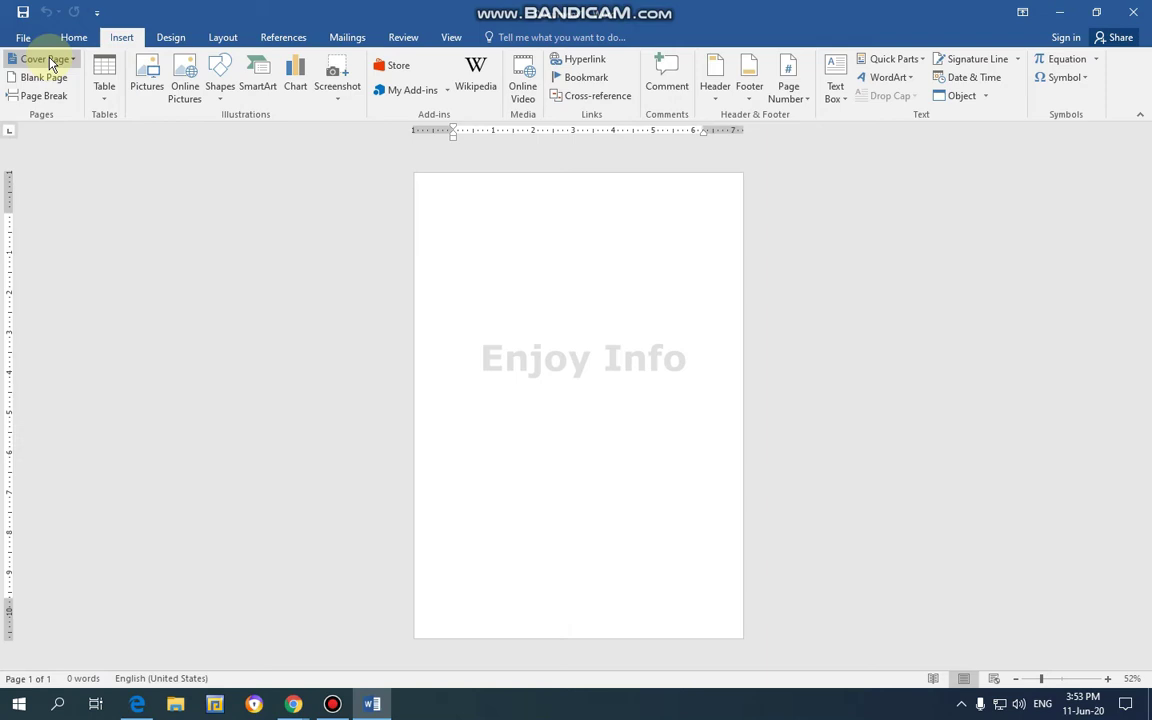
# Step: Display the Cover Page gallery with built-in designs like Austin, Banded and Facet
pyautogui.click(49, 60)
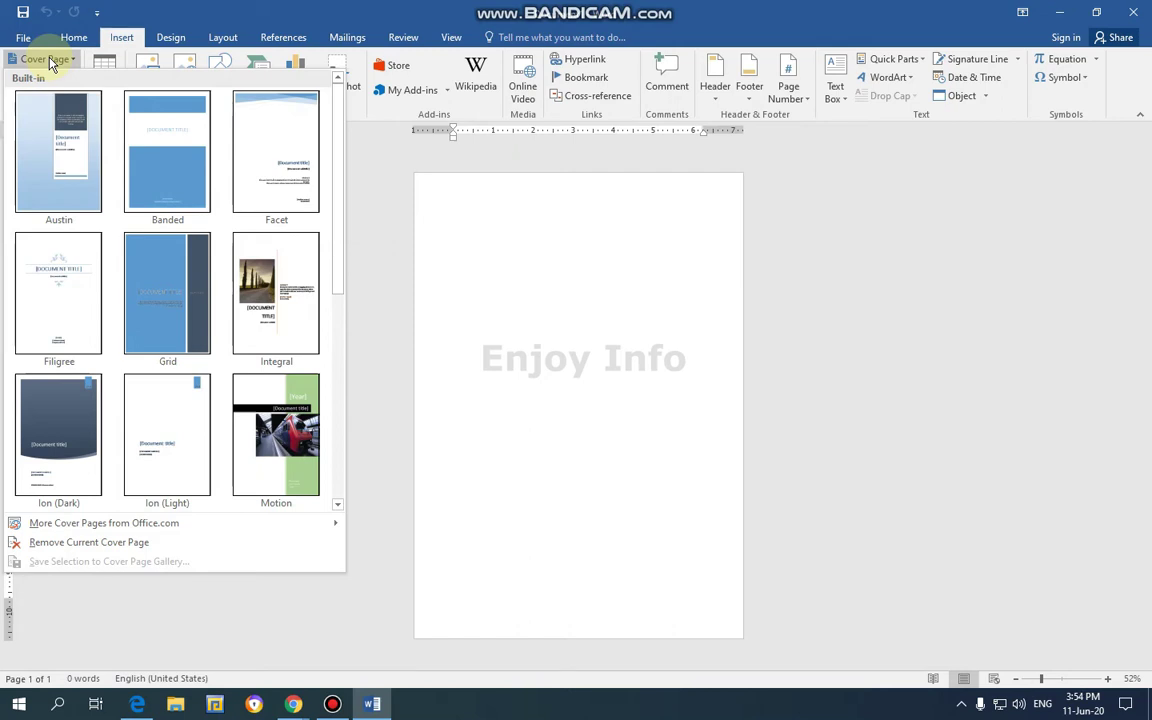
pyautogui.click(158, 8)
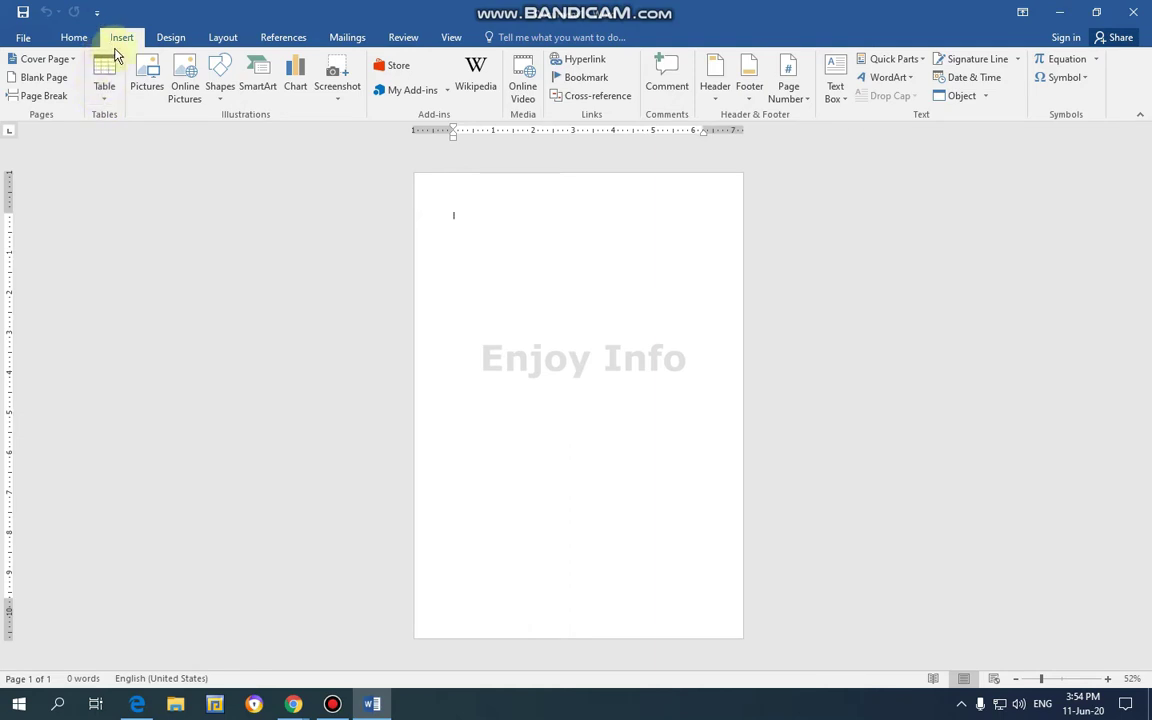
pyautogui.click(220, 88)
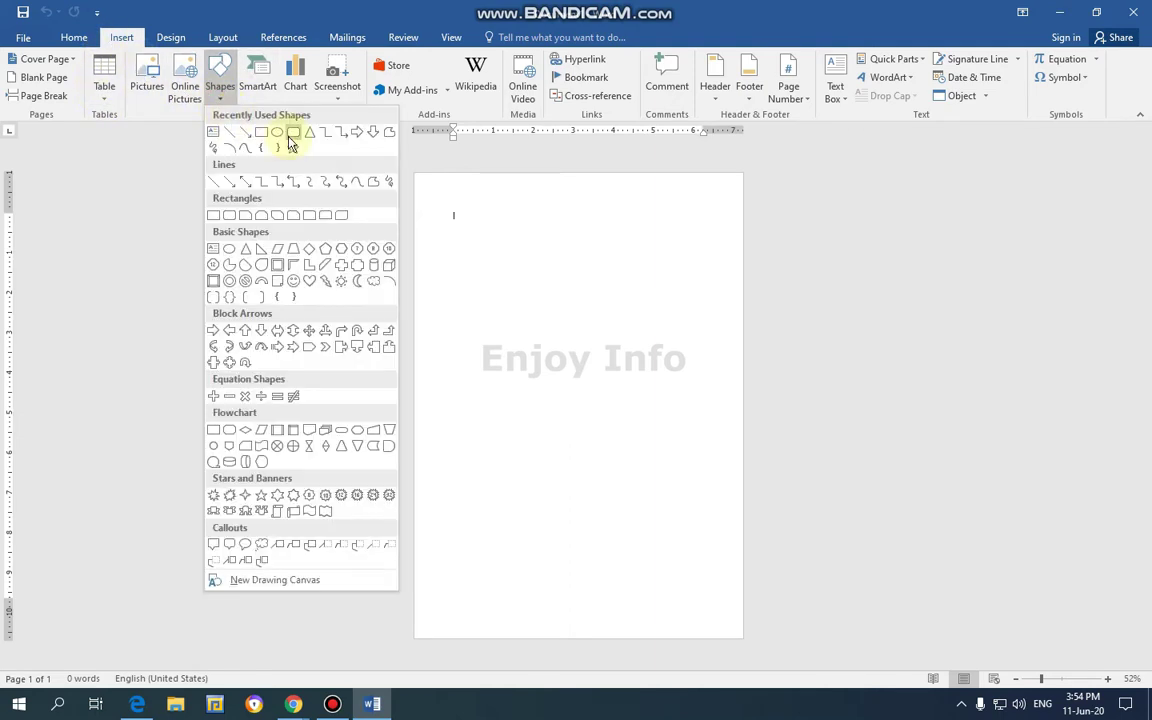
pyautogui.click(228, 17)
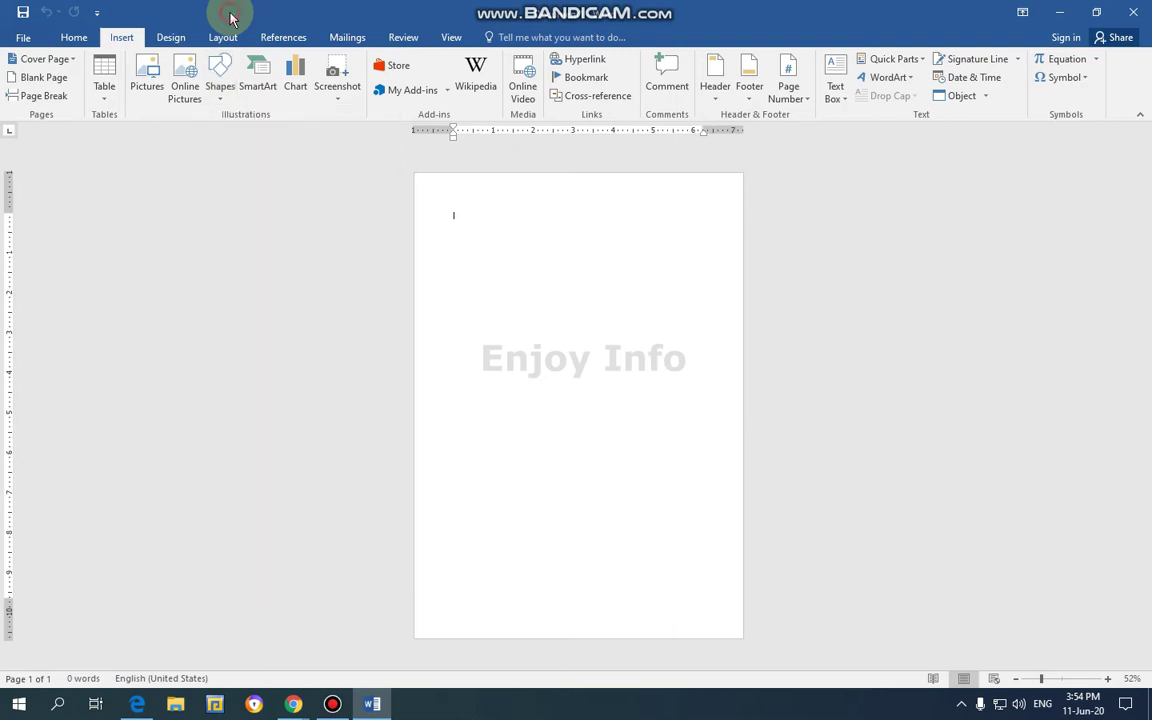
pyautogui.click(78, 62)
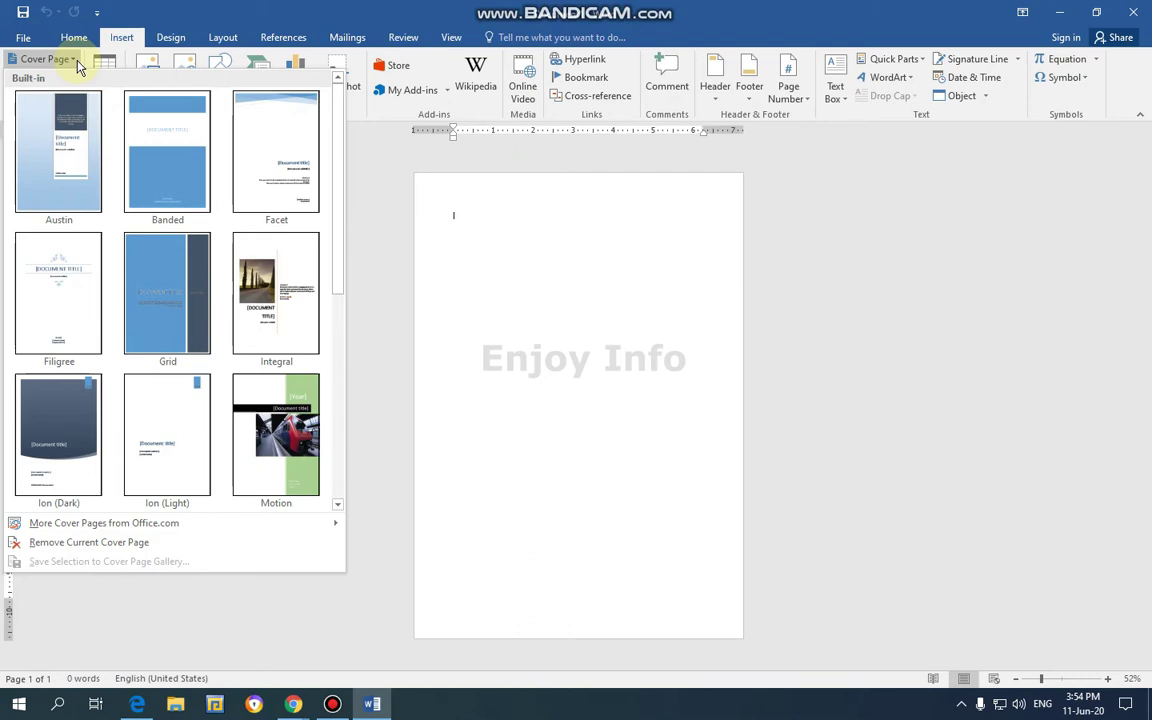
# Step: Insert the Banded cover page and replace its title placeholder with 'ENJOY INFO'
pyautogui.click(154, 193)
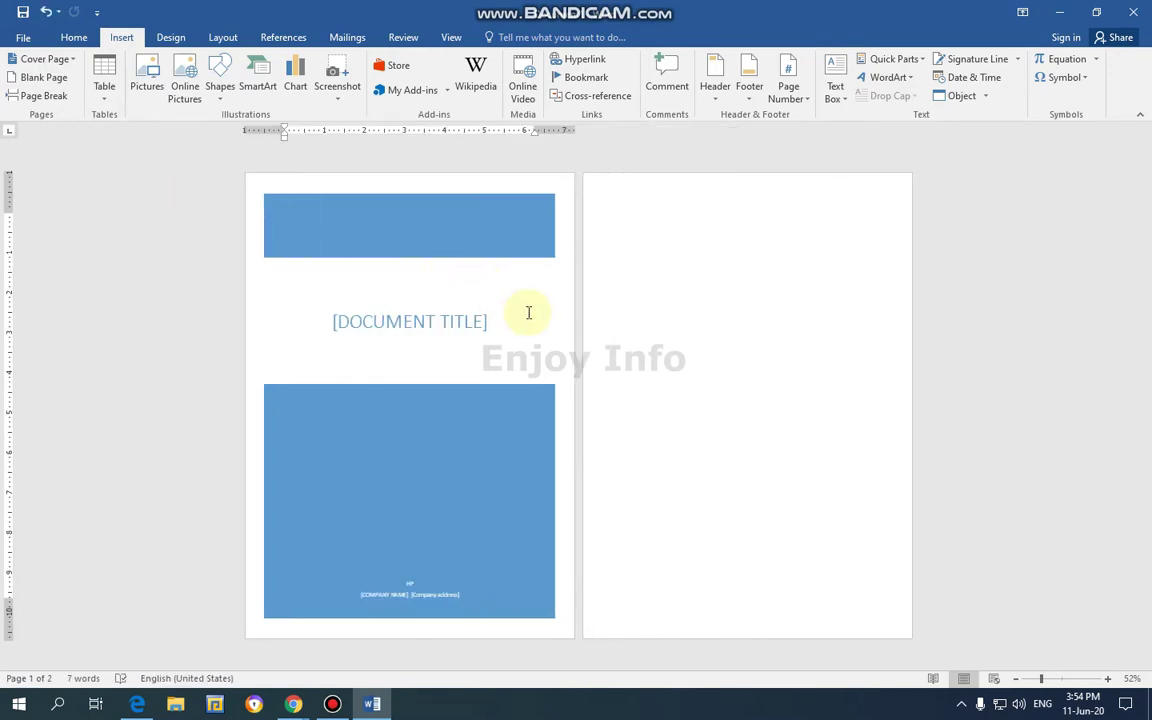
pyautogui.click(473, 321)
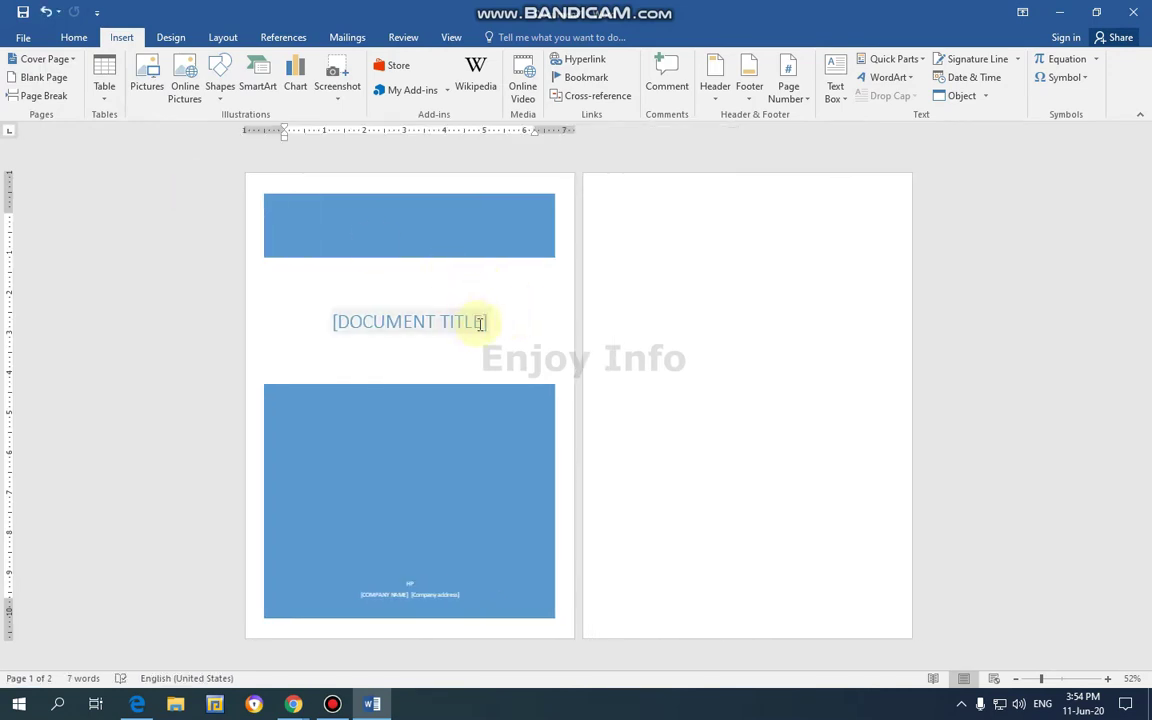
pyautogui.click(483, 323)
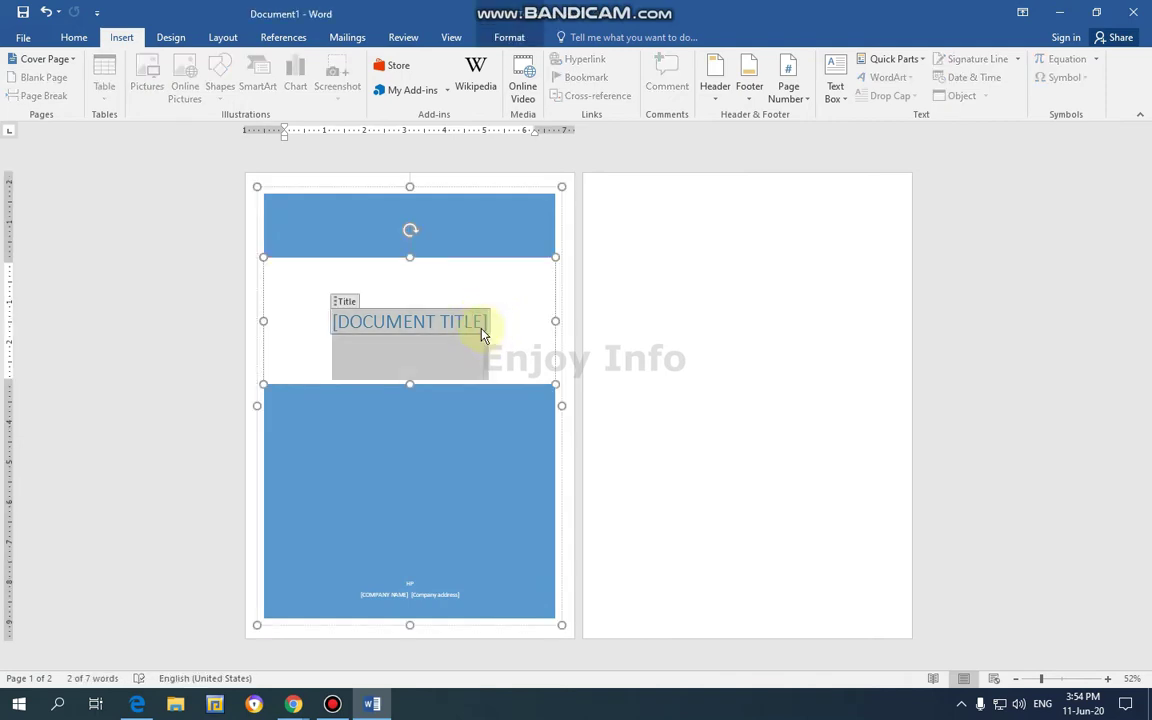
pyautogui.press('BackSpace')
pyautogui.write('ENJ')
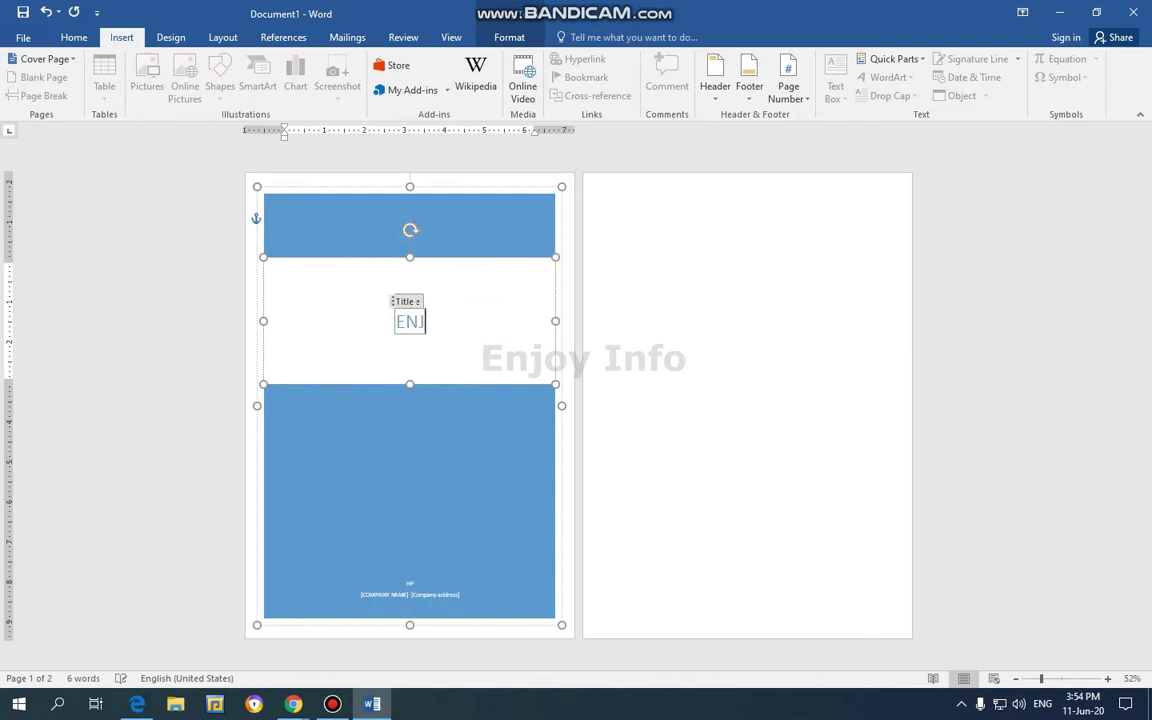
pyautogui.write('OY INFO')
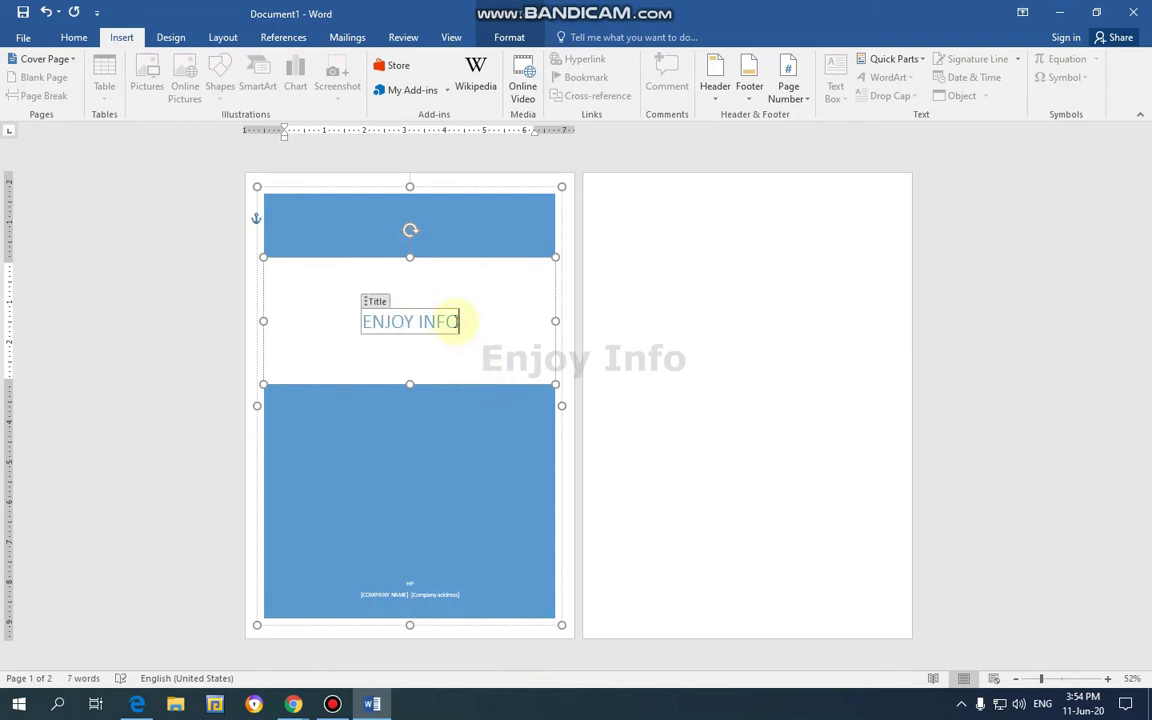
pyautogui.moveTo(458, 321); pyautogui.dragTo(362, 321)
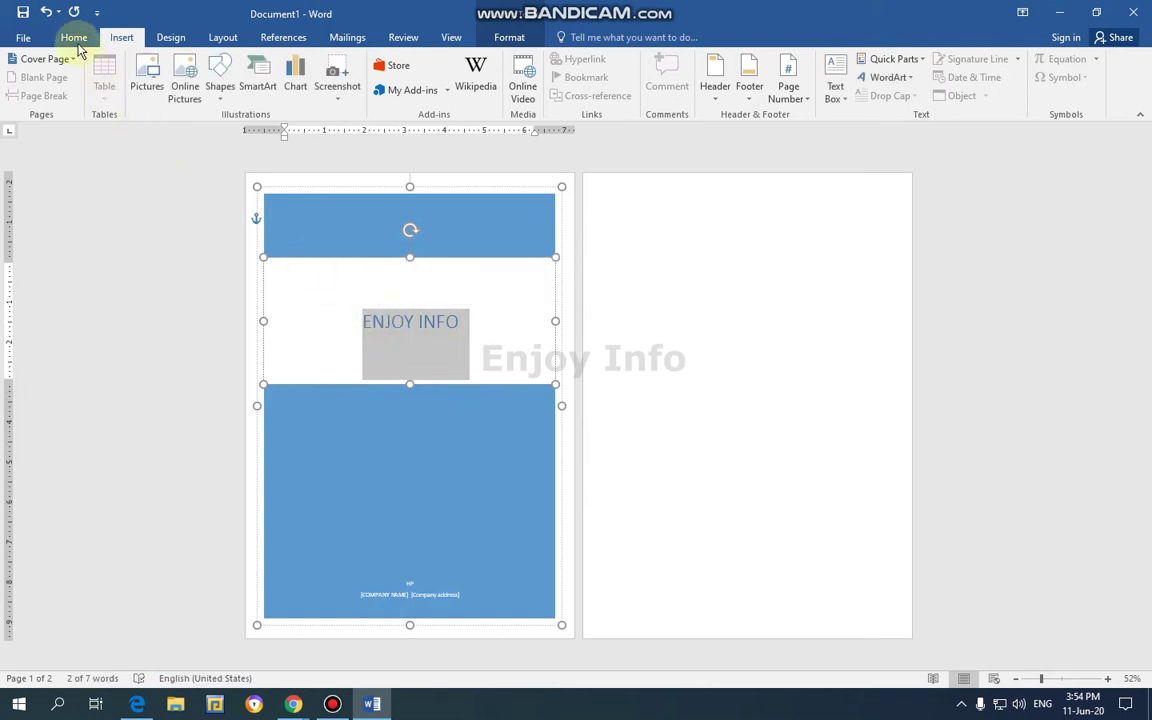
# Step: Make the ENJOY INFO title black, keeping its centred 36 pt Calibri Light style
pyautogui.click(73, 37)
pyautogui.click(327, 90)
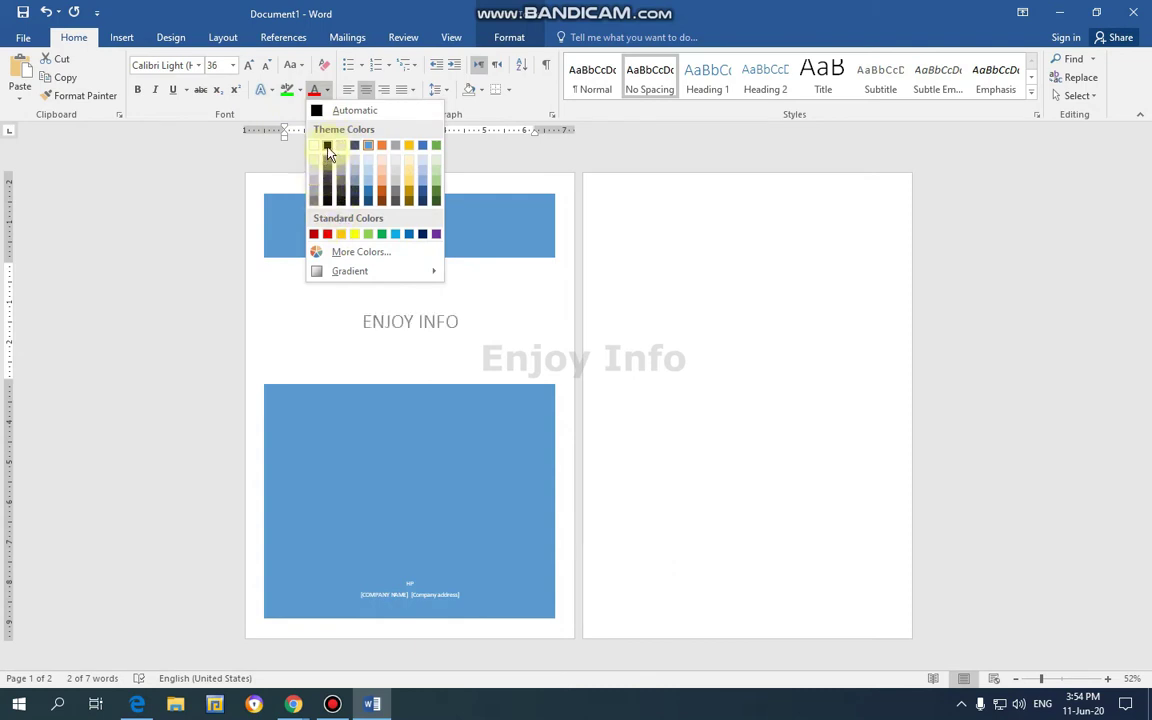
pyautogui.click(327, 146)
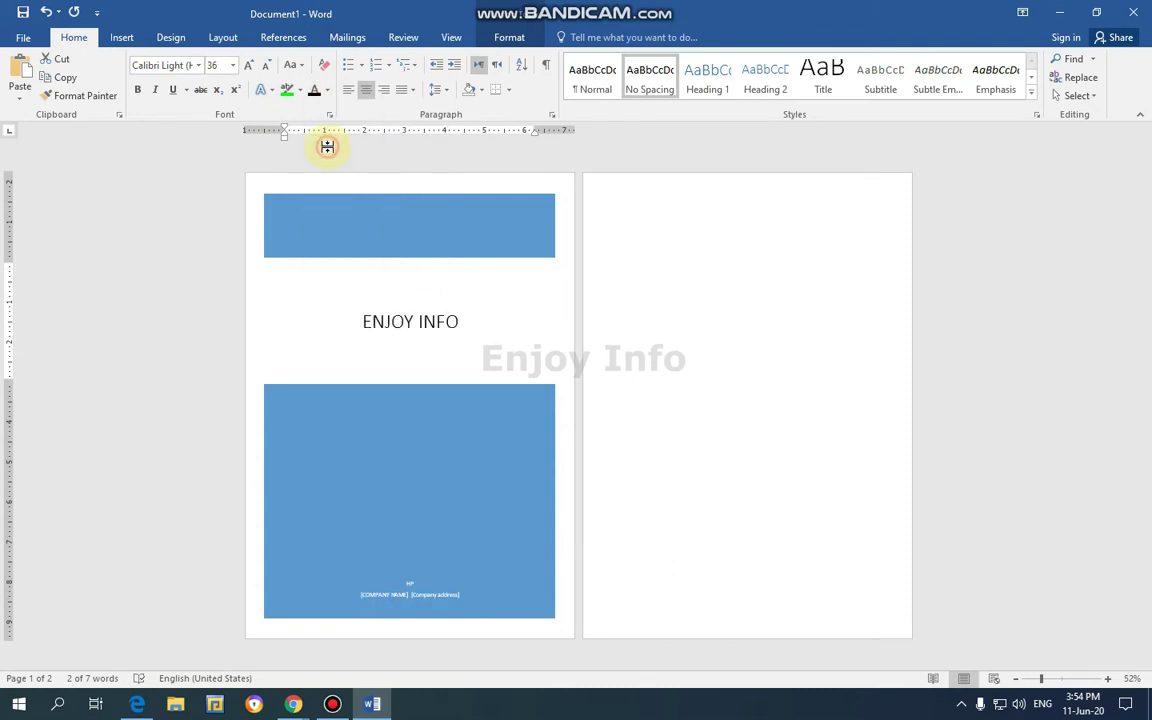
pyautogui.click(822, 75)
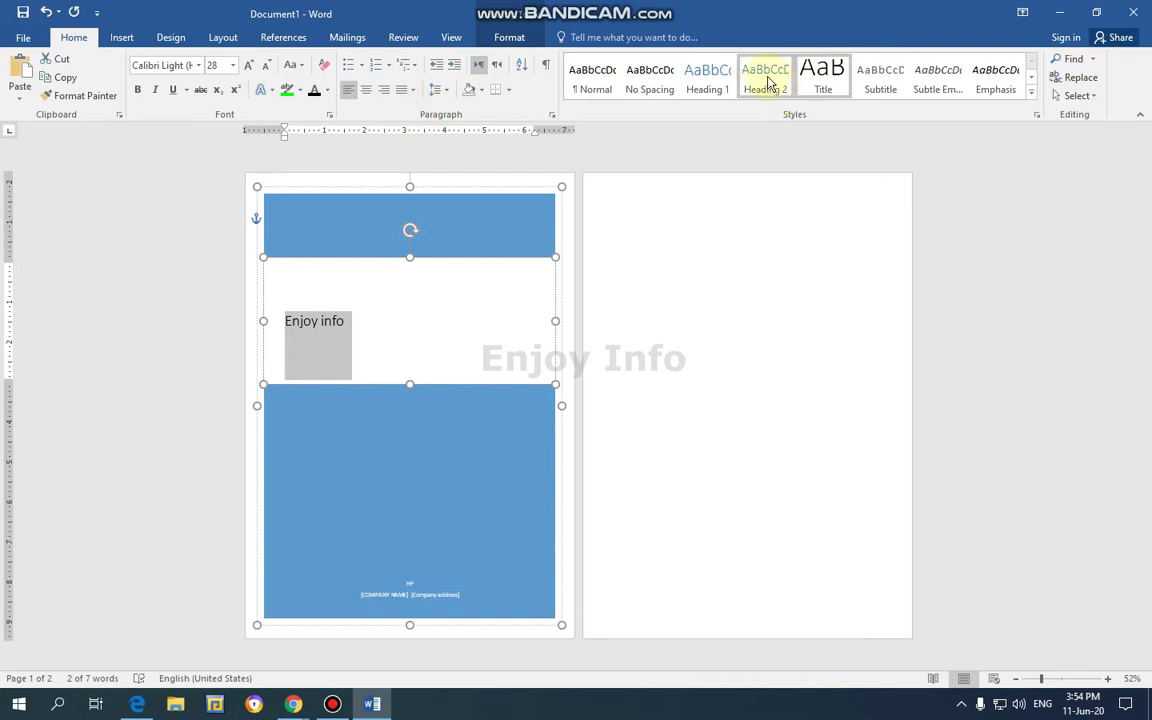
pyautogui.click(765, 80)
pyautogui.click(658, 82)
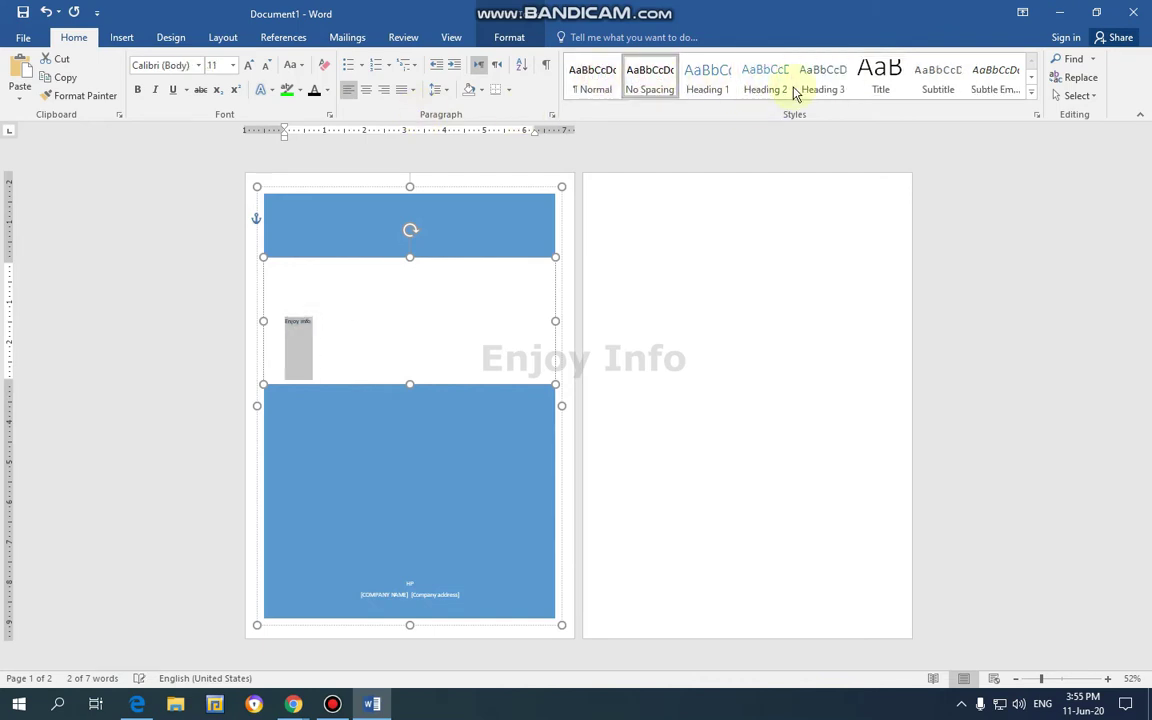
pyautogui.click(1033, 97)
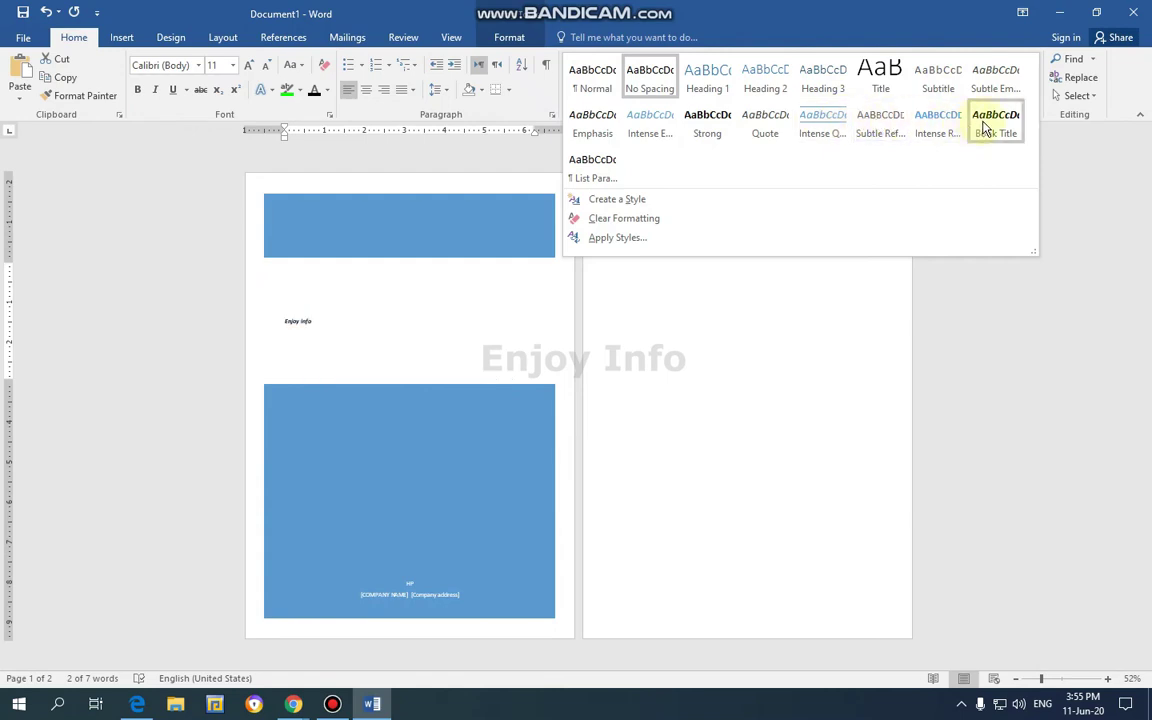
pyautogui.click(588, 90)
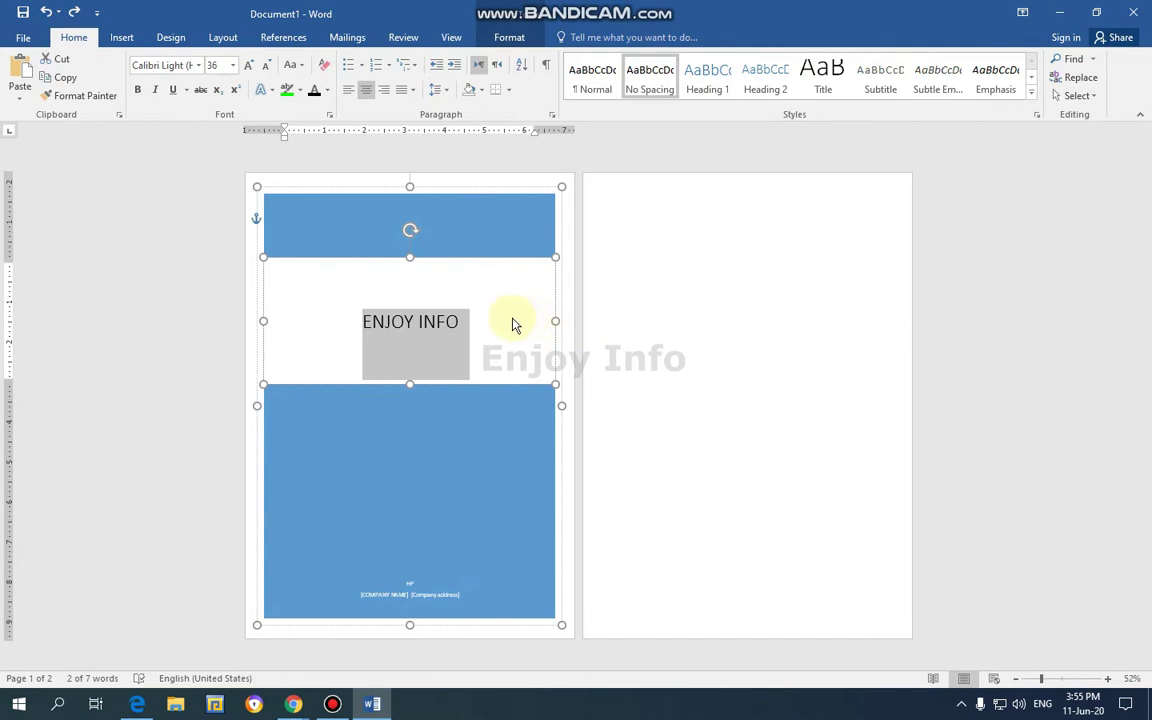
# Step: Format the ENJOY INFO title as bold Tahoma at 48 pt
pyautogui.click(198, 65)
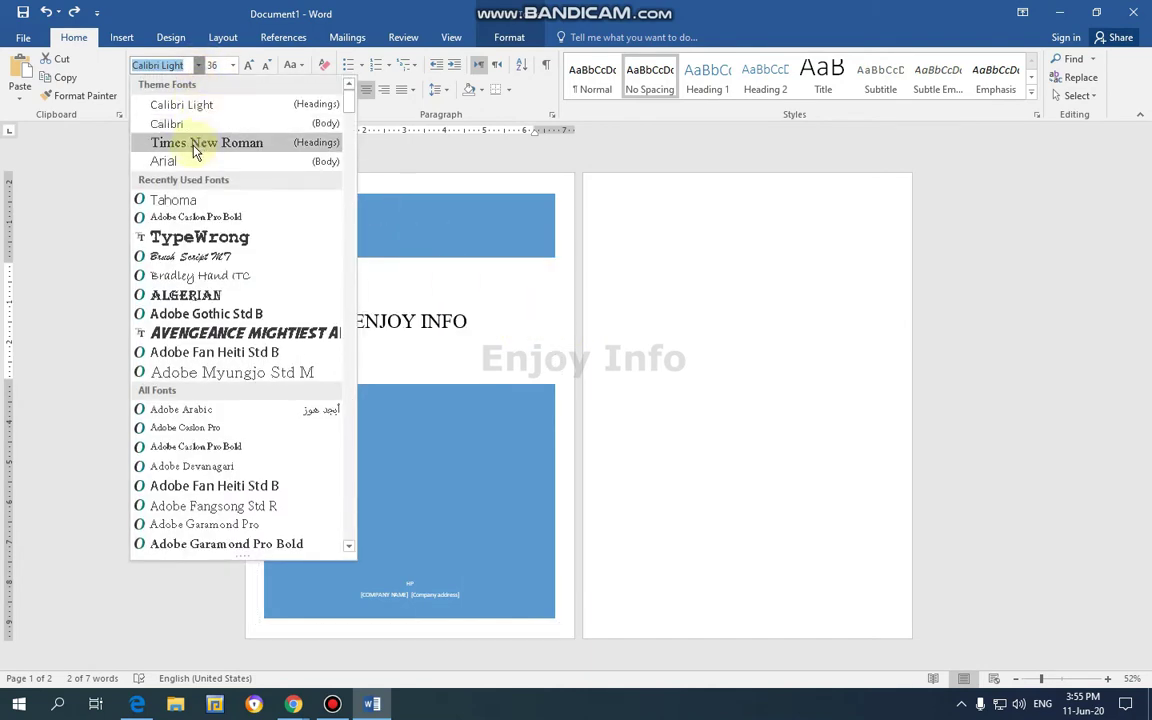
pyautogui.click(172, 199)
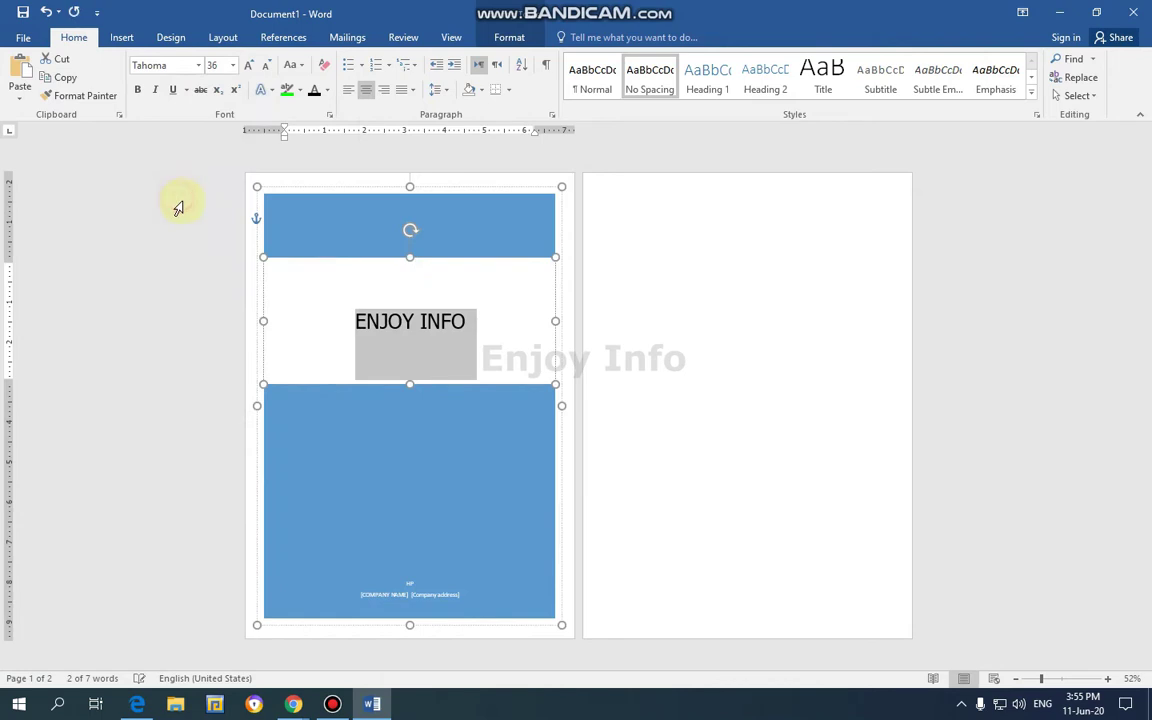
pyautogui.click(233, 65)
pyautogui.click(216, 298)
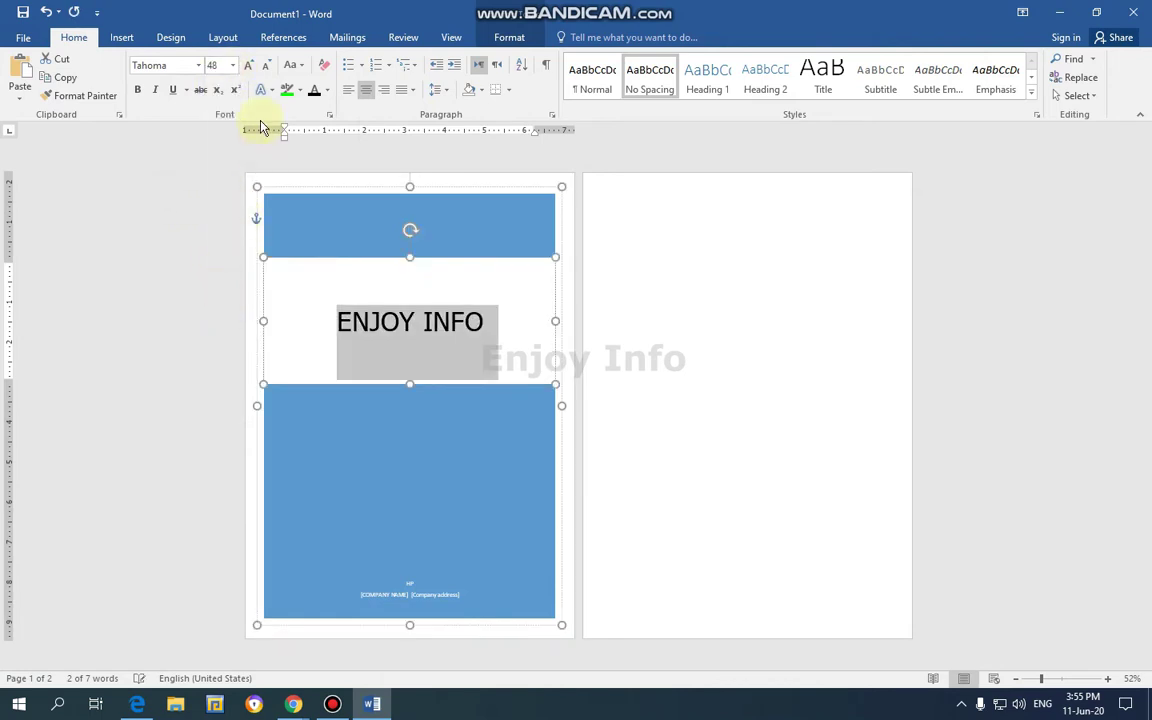
pyautogui.click(138, 90)
pyautogui.click(736, 320)
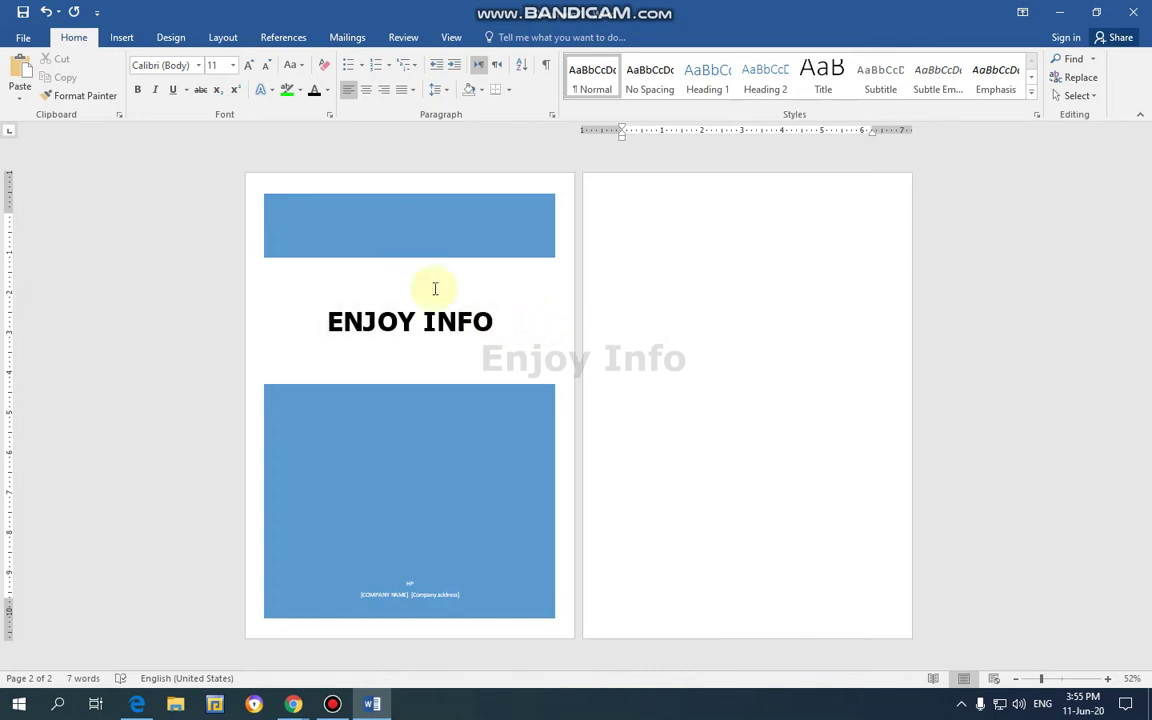
pyautogui.tripleClick(367, 321)
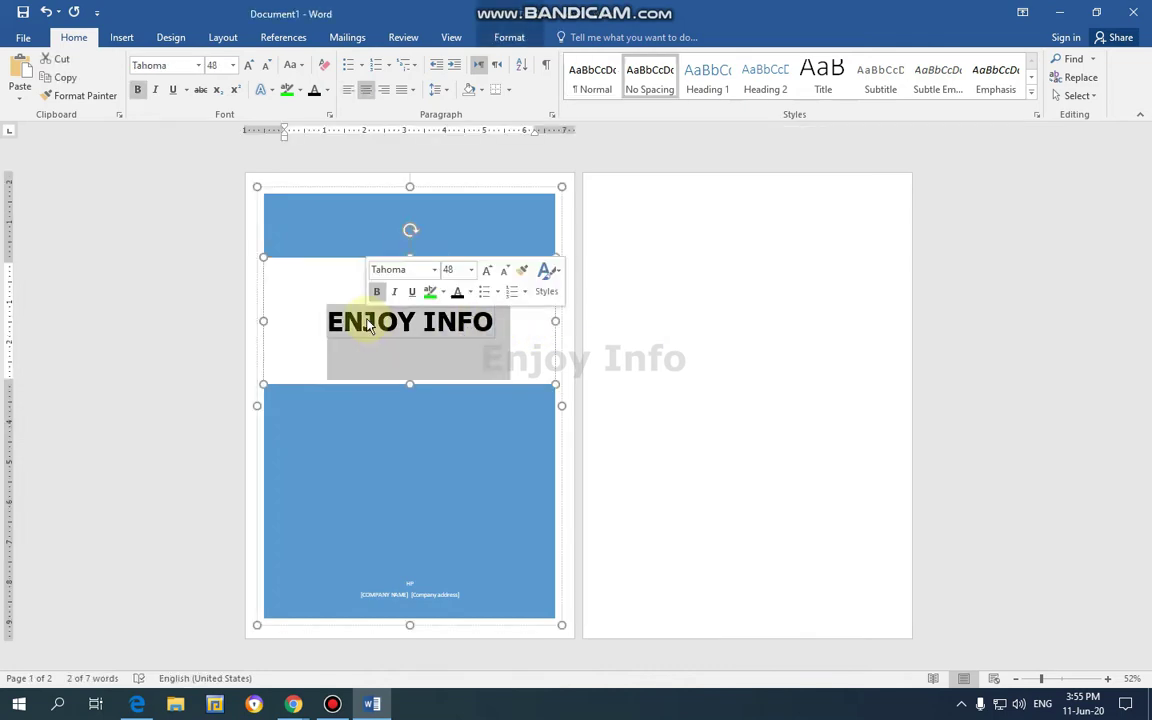
pyautogui.click(509, 90)
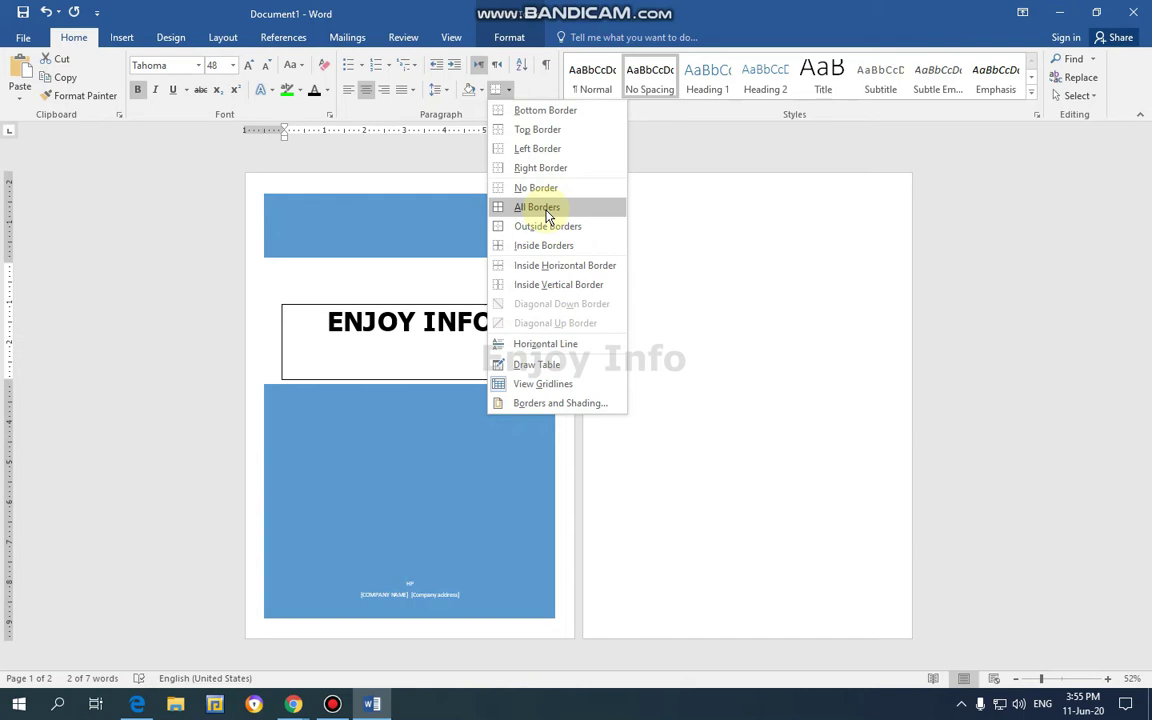
pyautogui.click(747, 255)
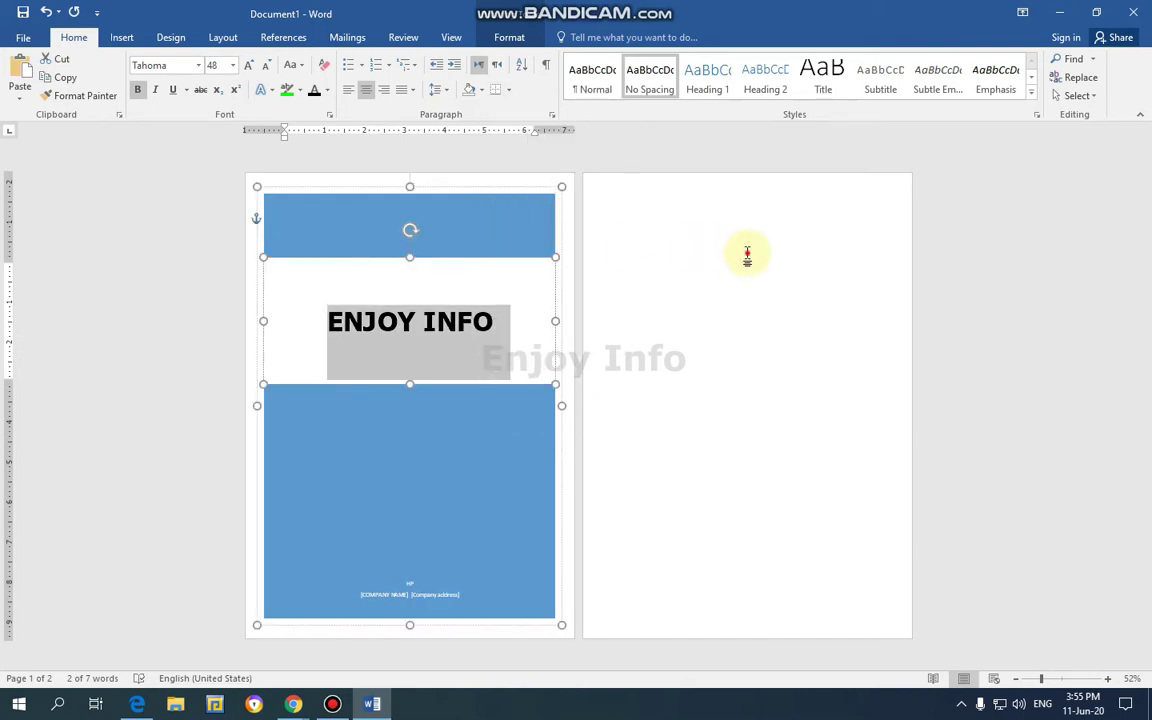
pyautogui.click(747, 255)
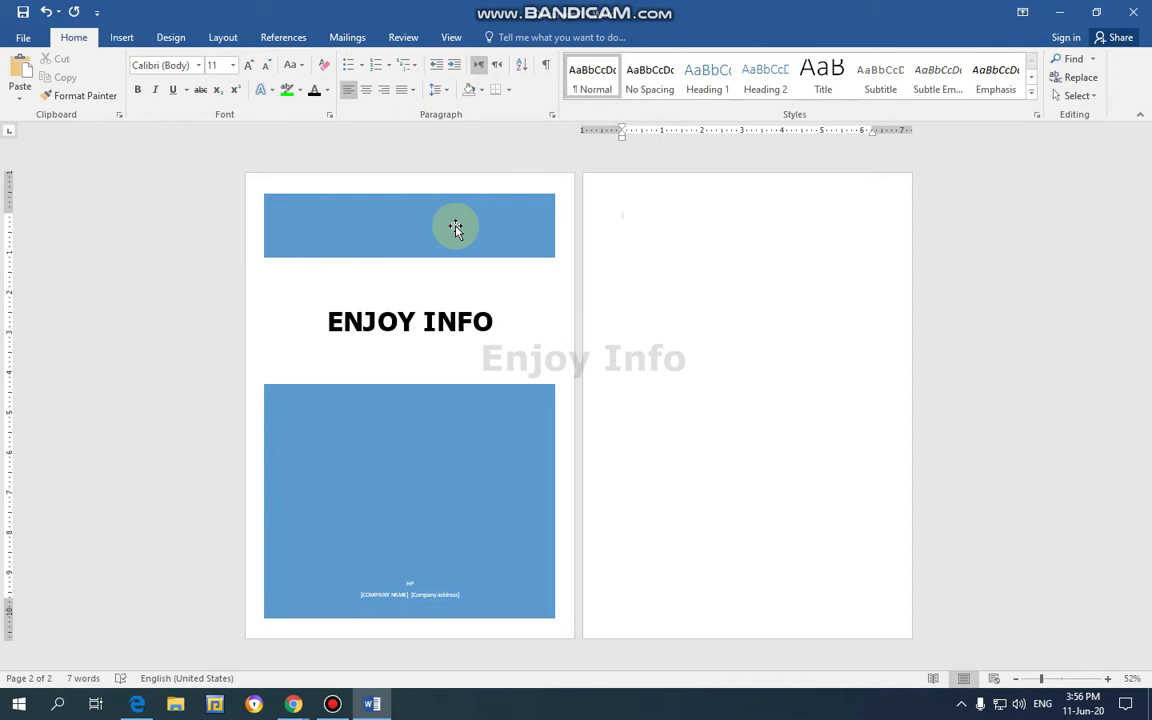
pyautogui.click(455, 228)
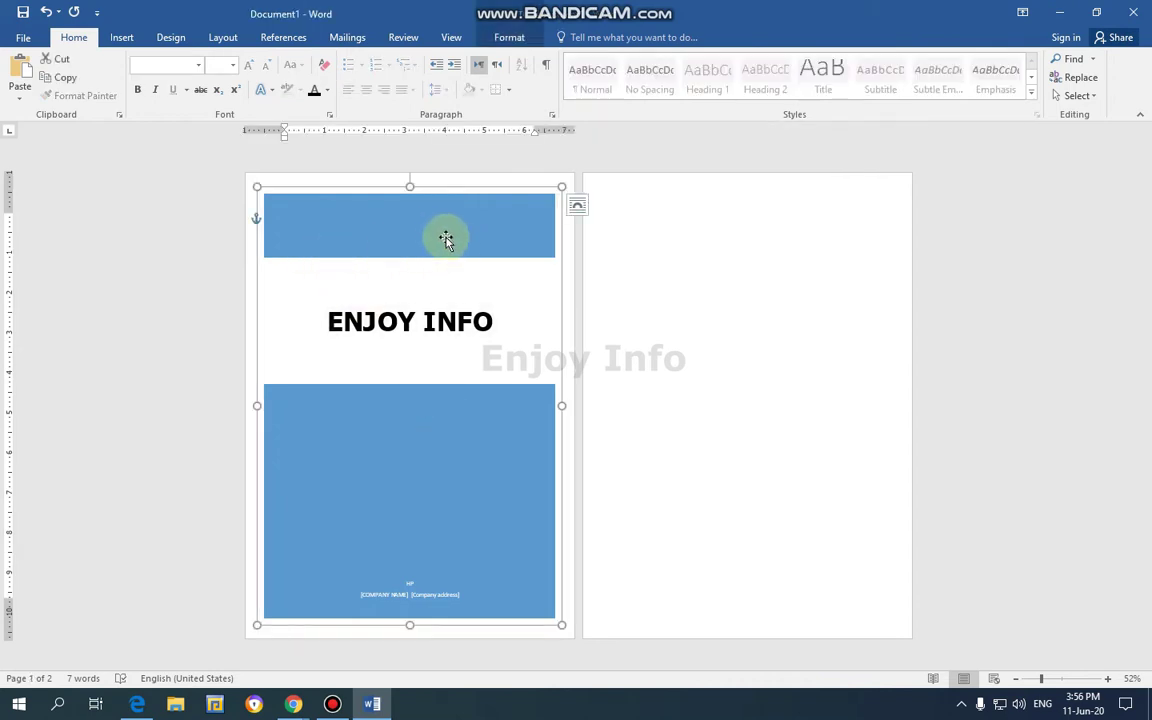
# Step: Recolour the cover's top band orange using the Shape Styles gallery
pyautogui.click(121, 38)
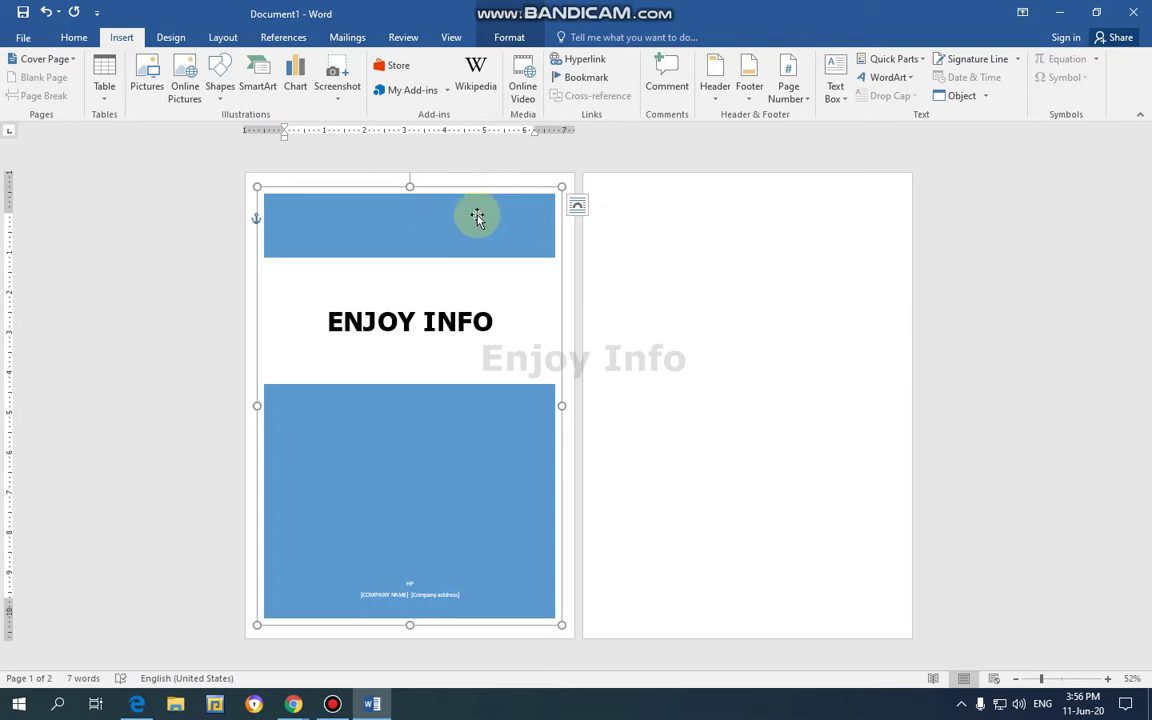
pyautogui.click(473, 247)
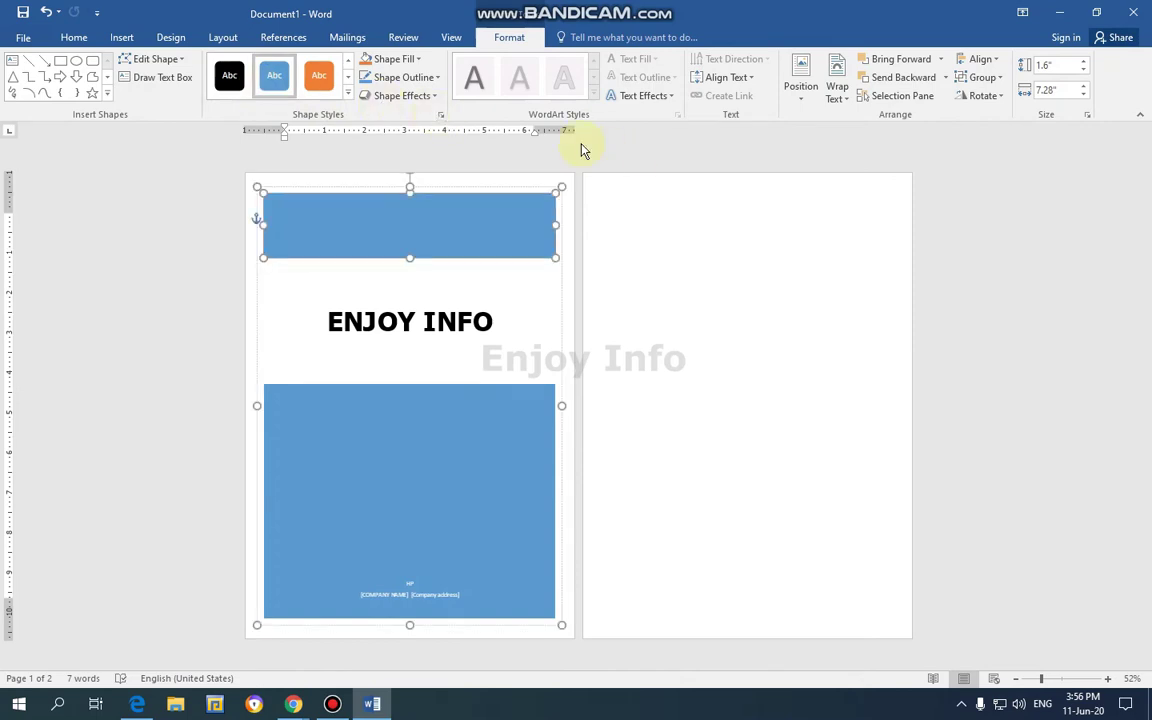
pyautogui.click(348, 94)
pyautogui.scroll(1, 265, 100)
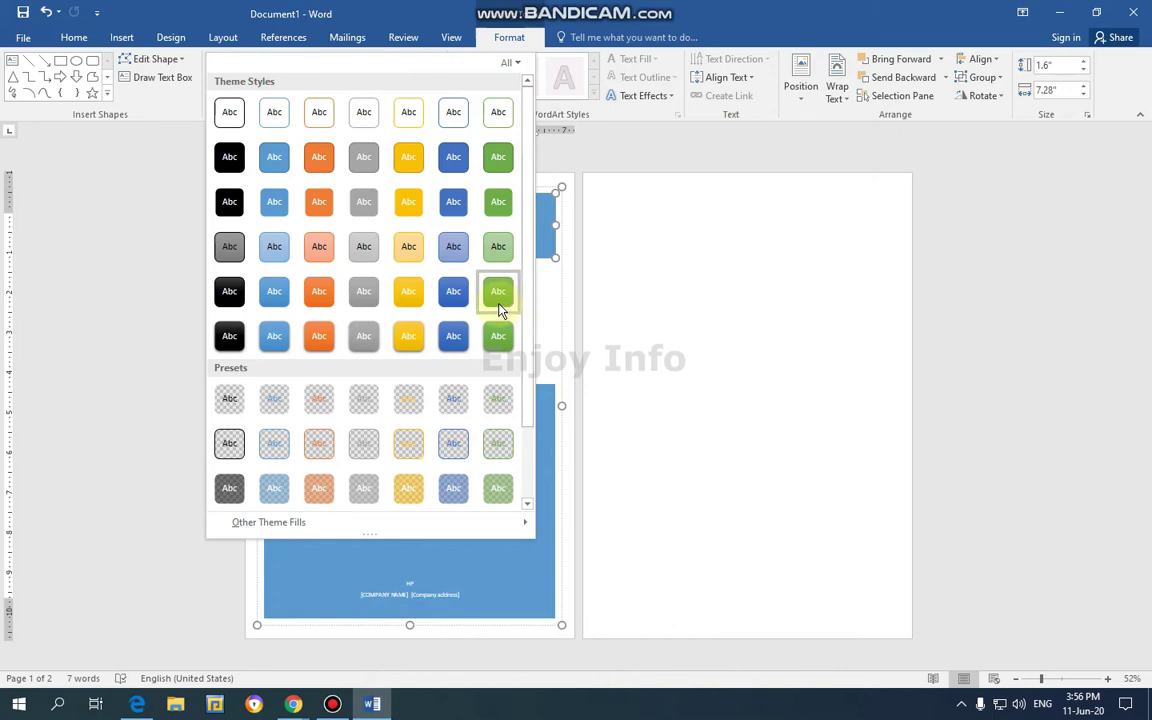
pyautogui.click(746, 291)
pyautogui.click(505, 245)
pyautogui.click(229, 75)
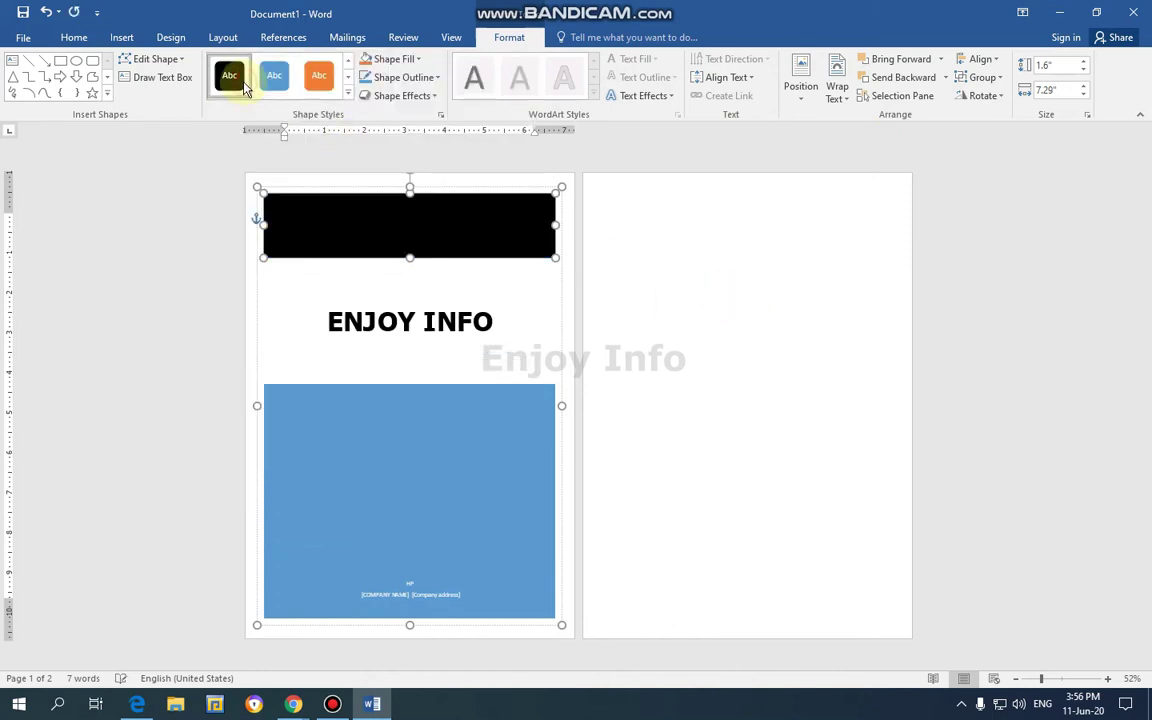
pyautogui.click(347, 95)
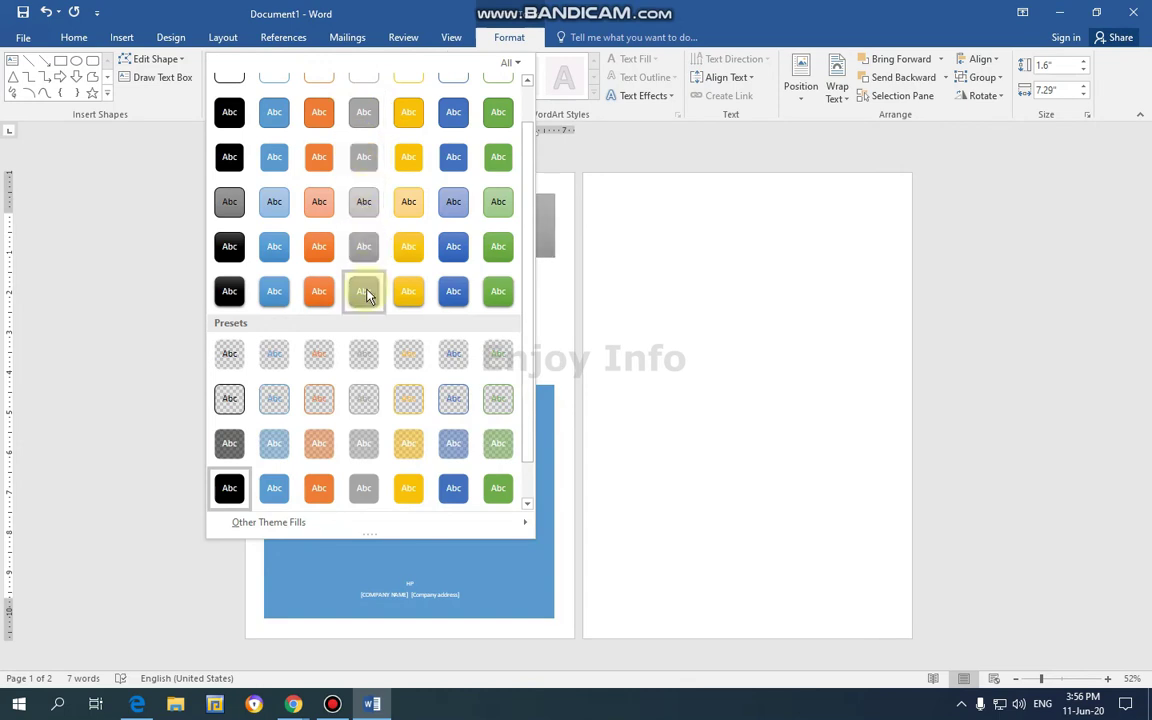
pyautogui.click(366, 348)
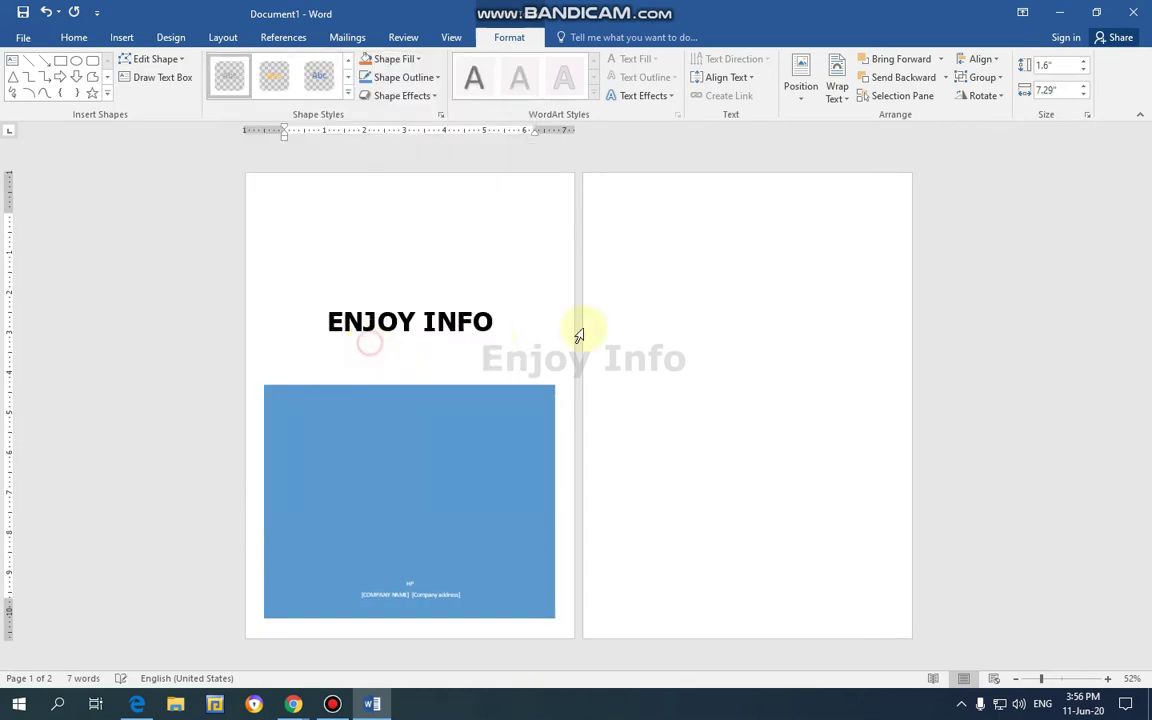
pyautogui.click(347, 95)
pyautogui.click(319, 203)
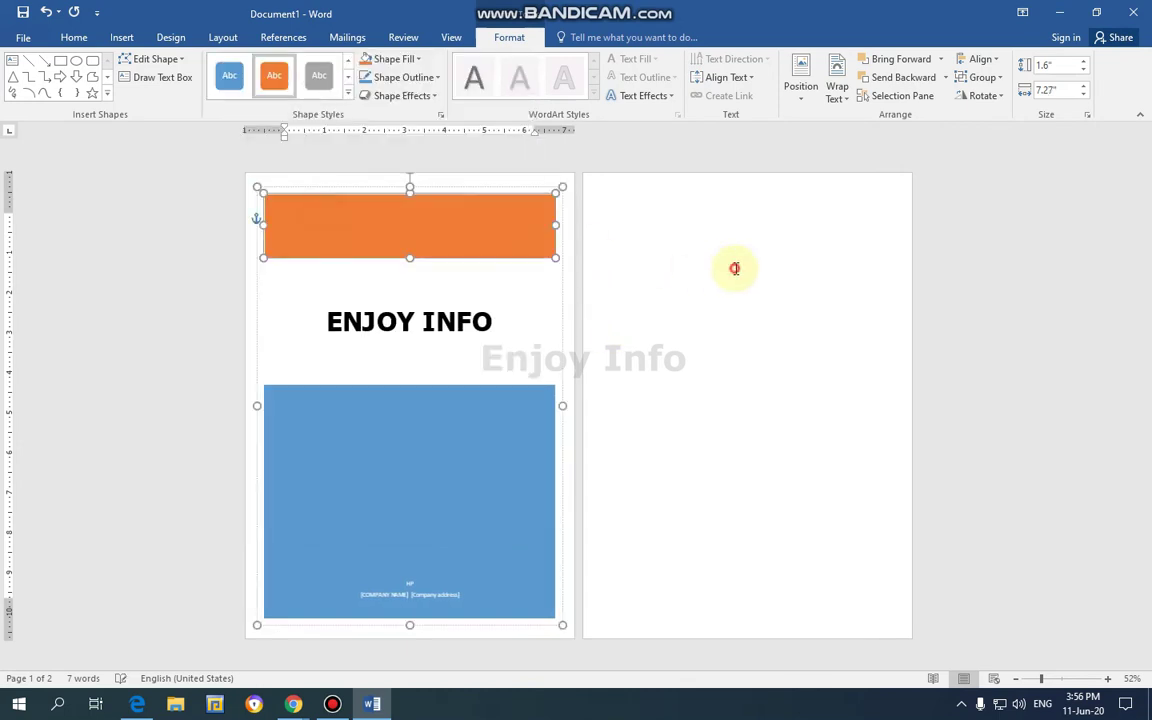
pyautogui.click(735, 265)
# Step: Give the large lower block a deeper blue gradient shape style
pyautogui.click(474, 432)
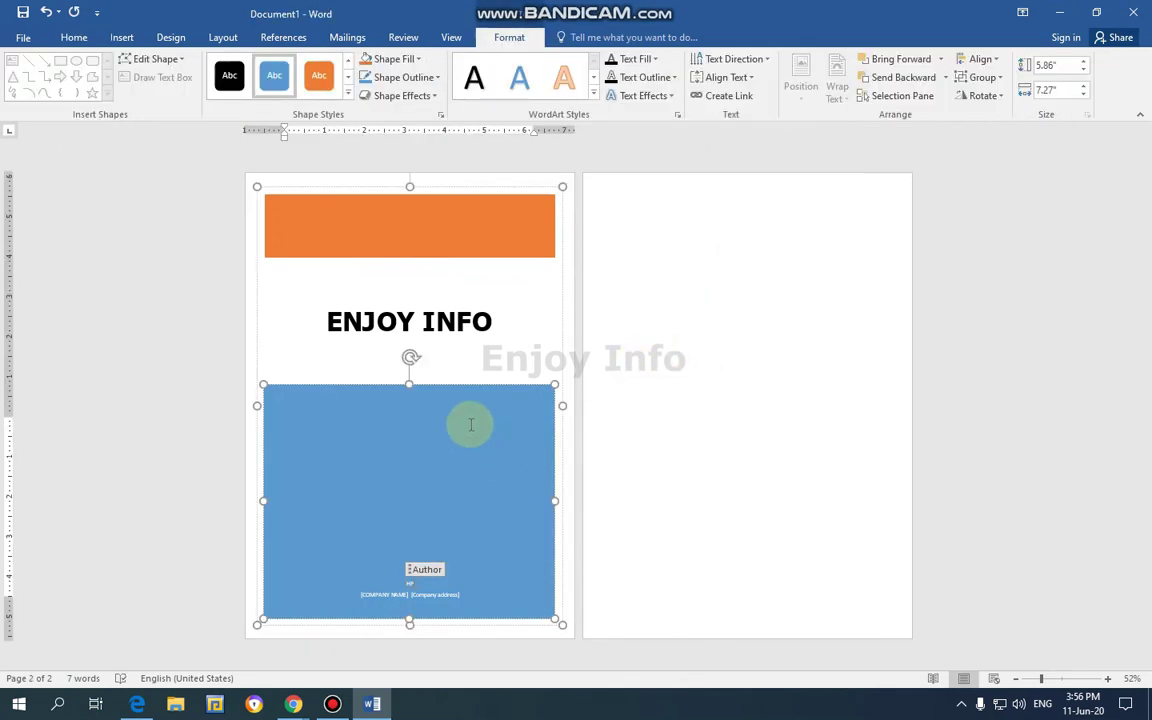
pyautogui.click(348, 93)
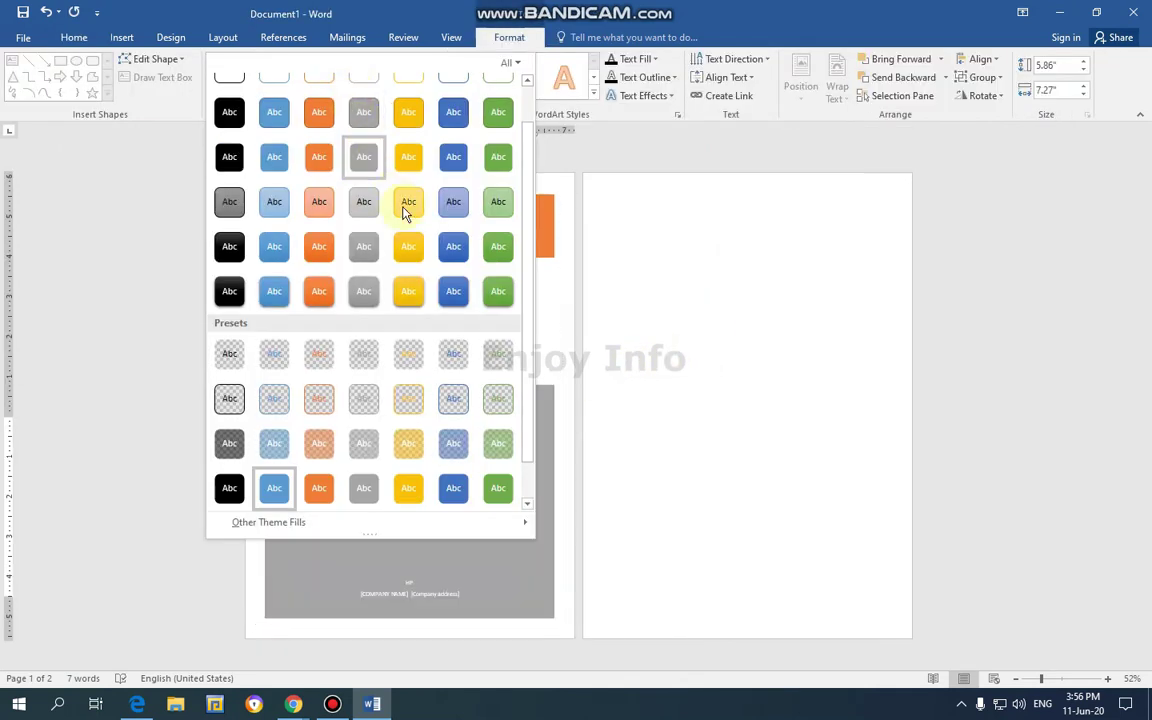
pyautogui.click(447, 288)
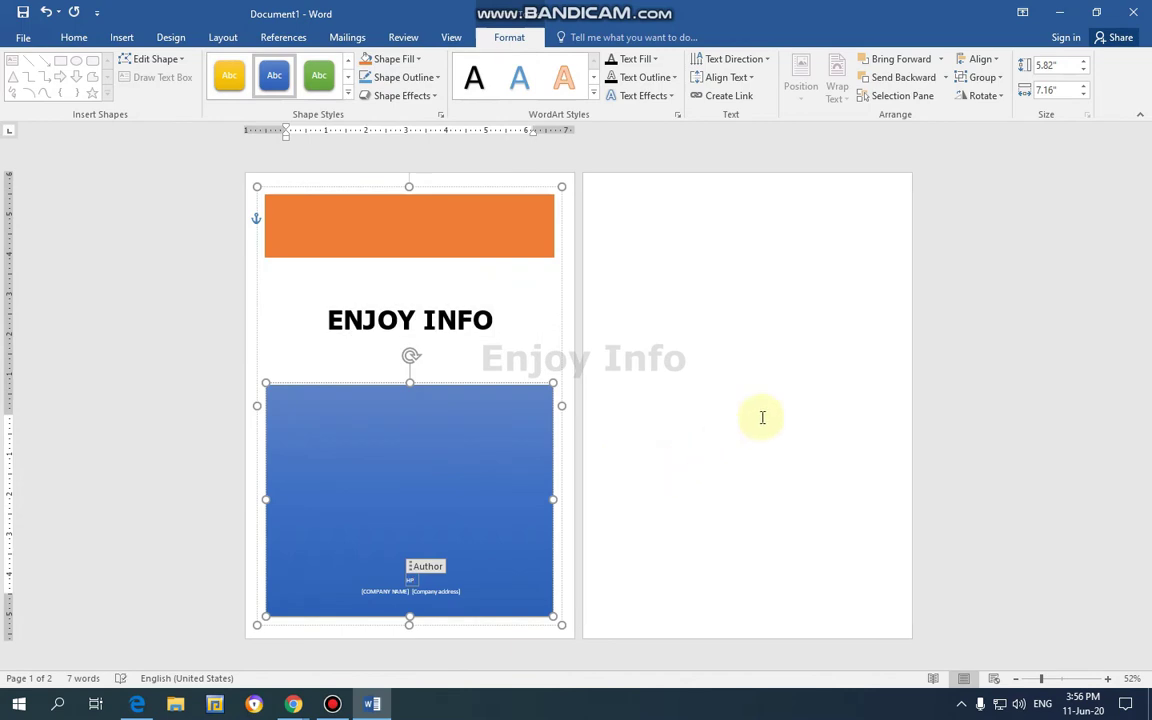
pyautogui.click(683, 375)
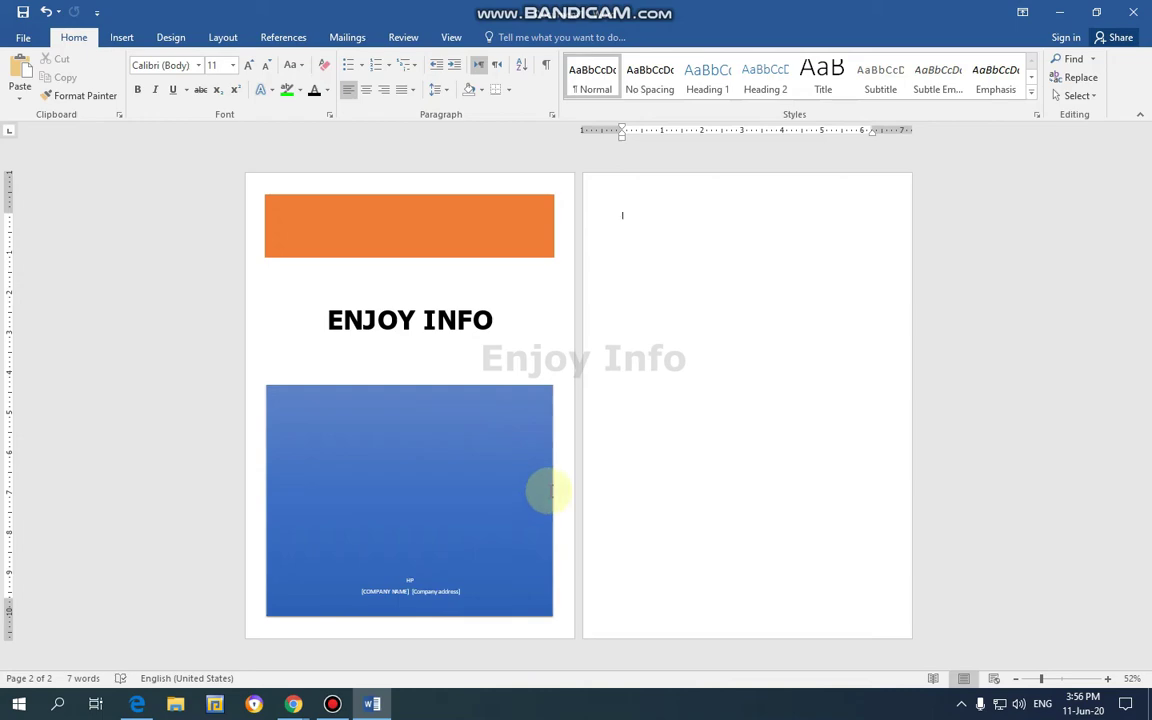
# Step: Swap the cover for the built-in Motion design with its train photo
pyautogui.click(22, 37)
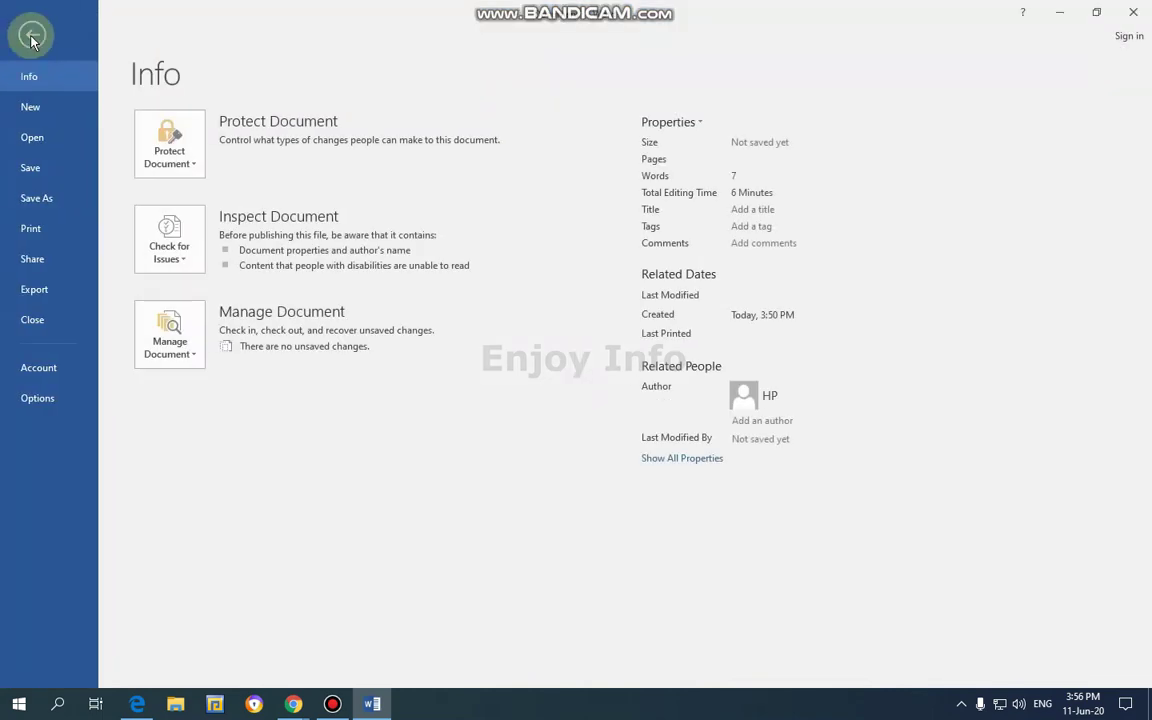
pyautogui.click(31, 37)
pyautogui.click(121, 37)
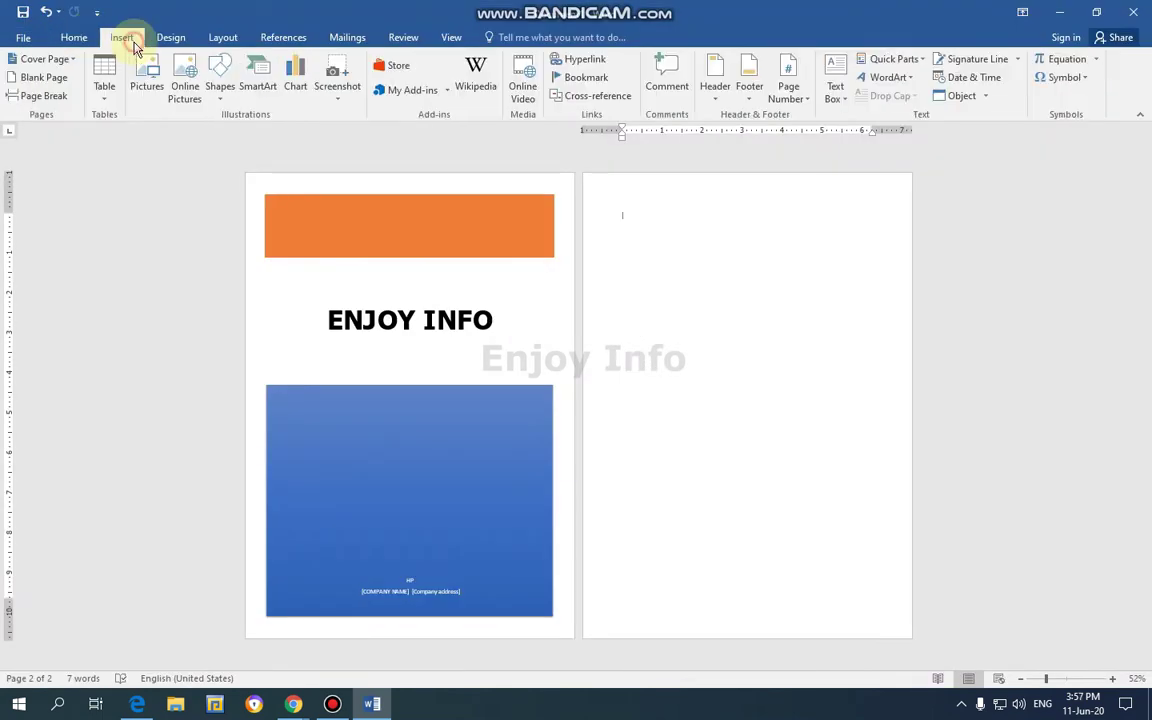
pyautogui.click(75, 64)
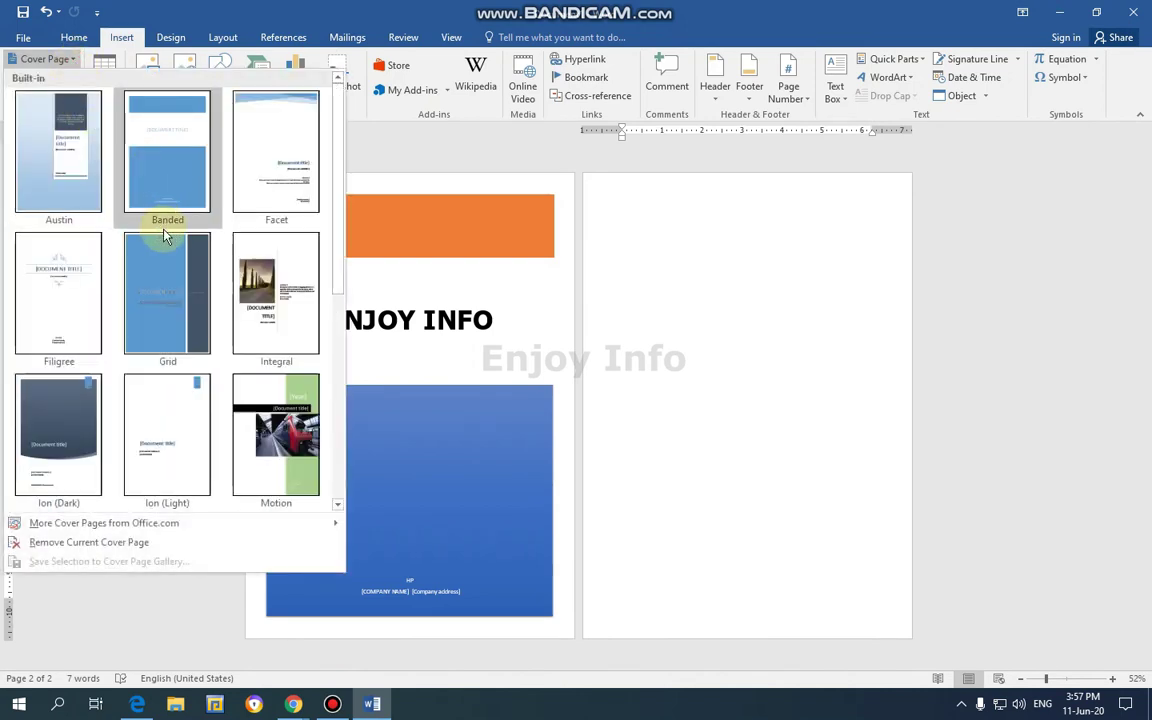
pyautogui.click(252, 398)
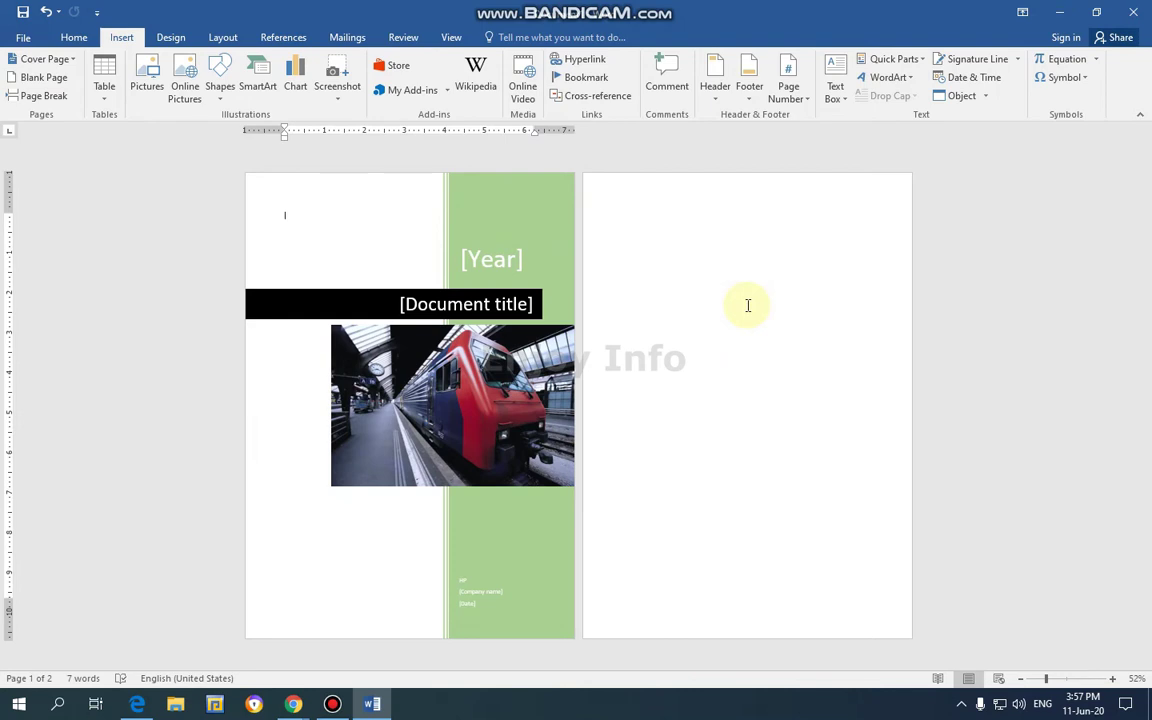
# Step: Change the cover's Year field to 2020 and delete the train photo
pyautogui.click(475, 265)
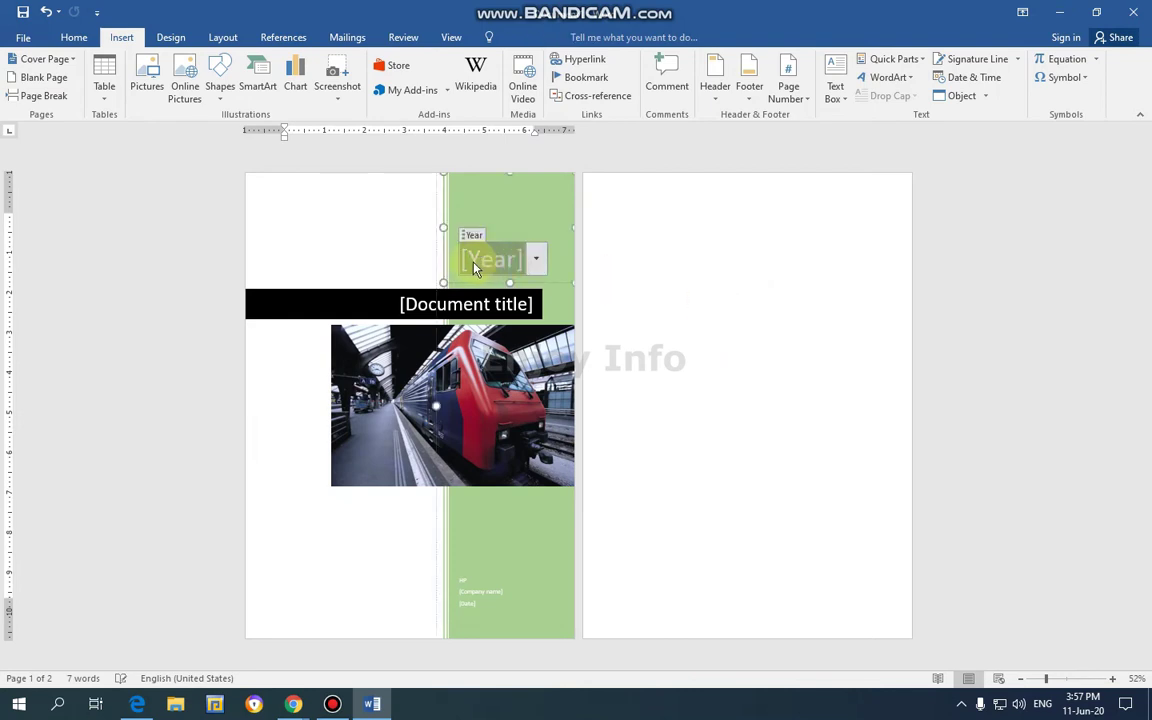
pyautogui.write('2002')
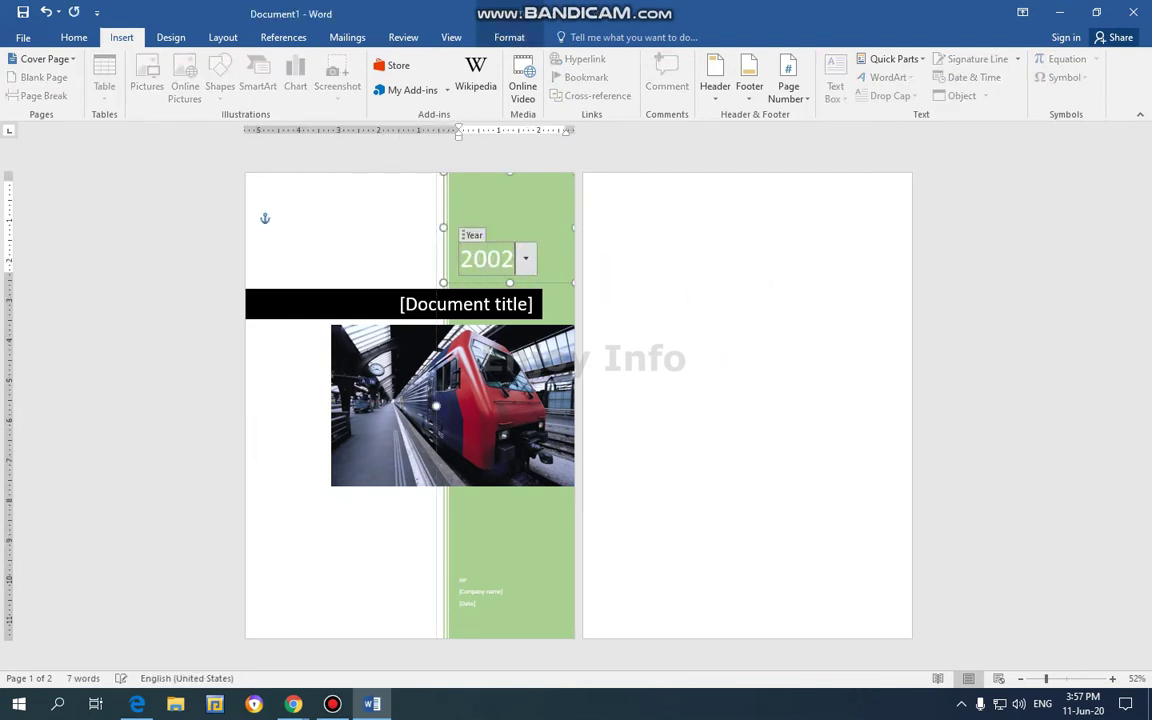
pyautogui.press('BackSpace')
pyautogui.press('BackSpace')
pyautogui.write('20')
pyautogui.click(388, 400)
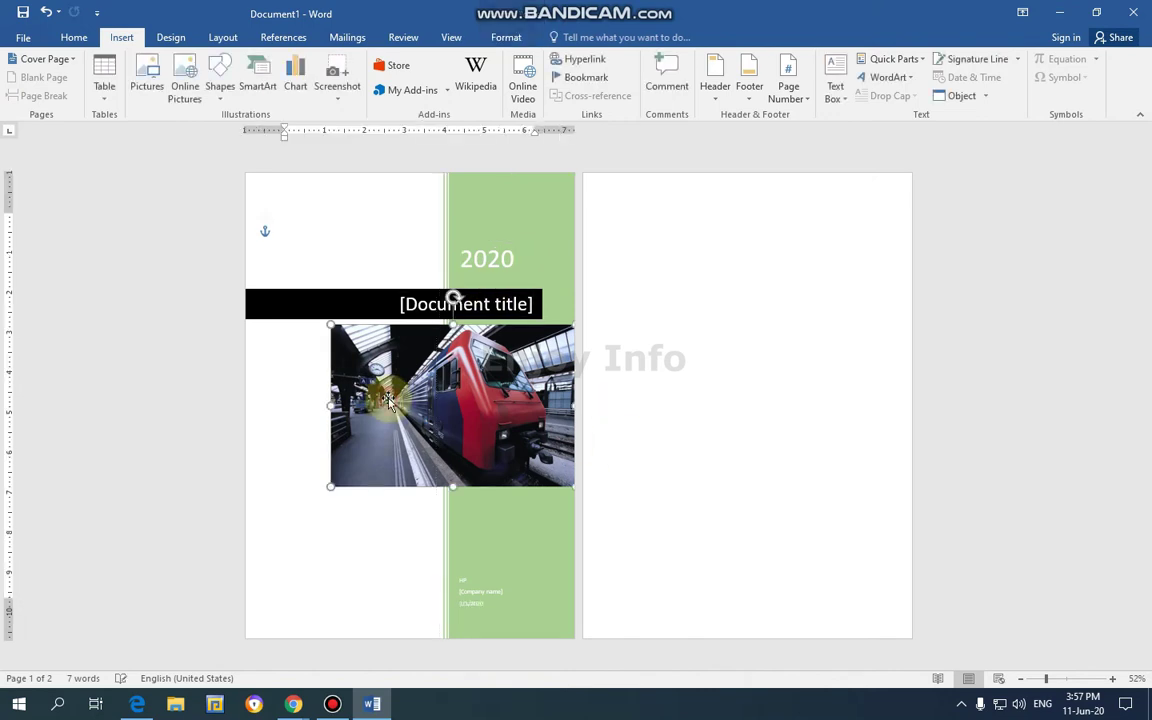
pyautogui.press('Delete')
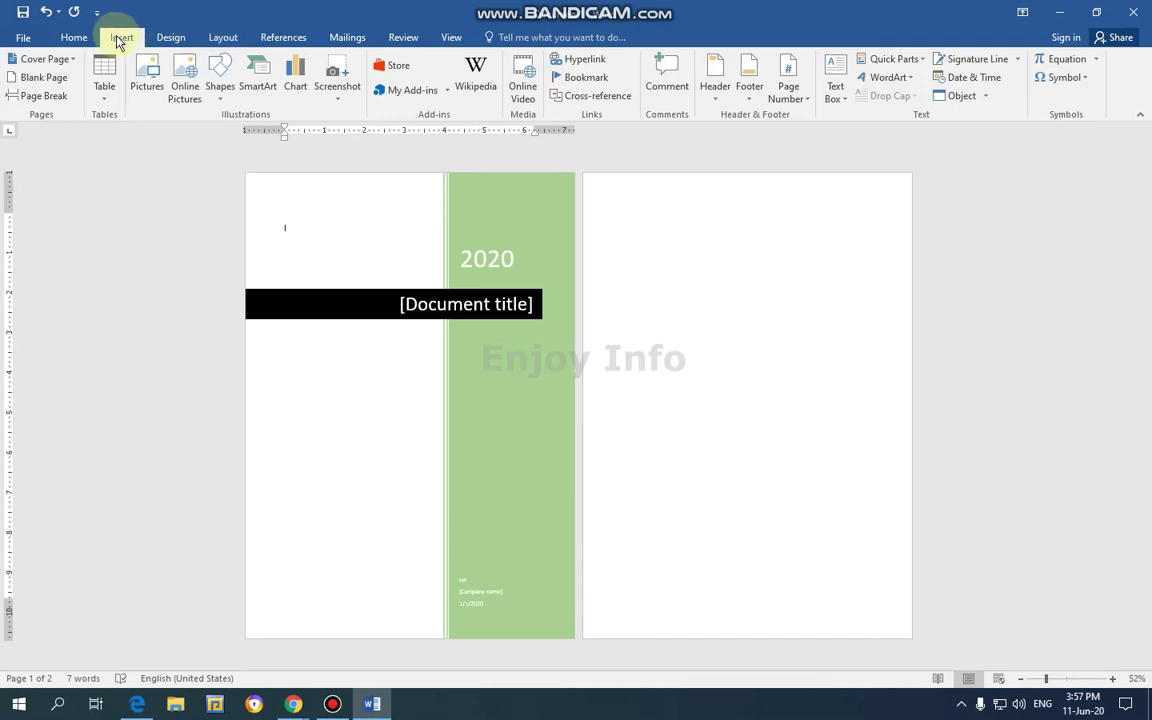
# Step: Insert the man's photo from the Desktop onto the cover page
pyautogui.click(146, 93)
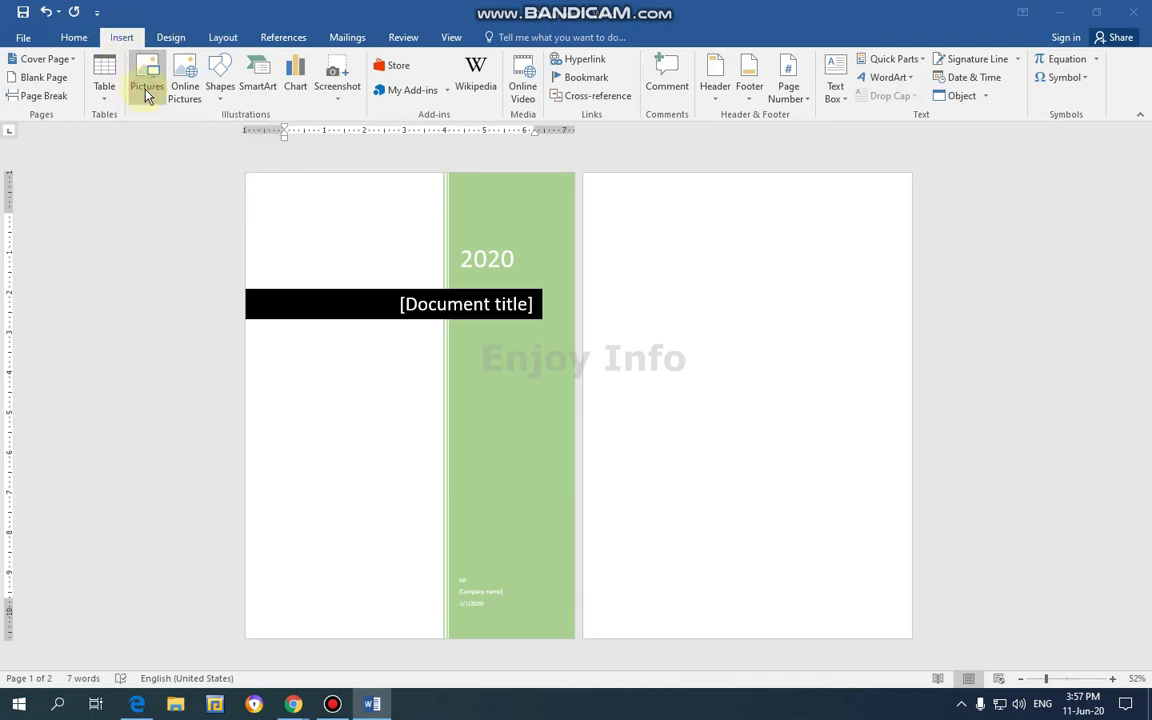
pyautogui.click(80, 120)
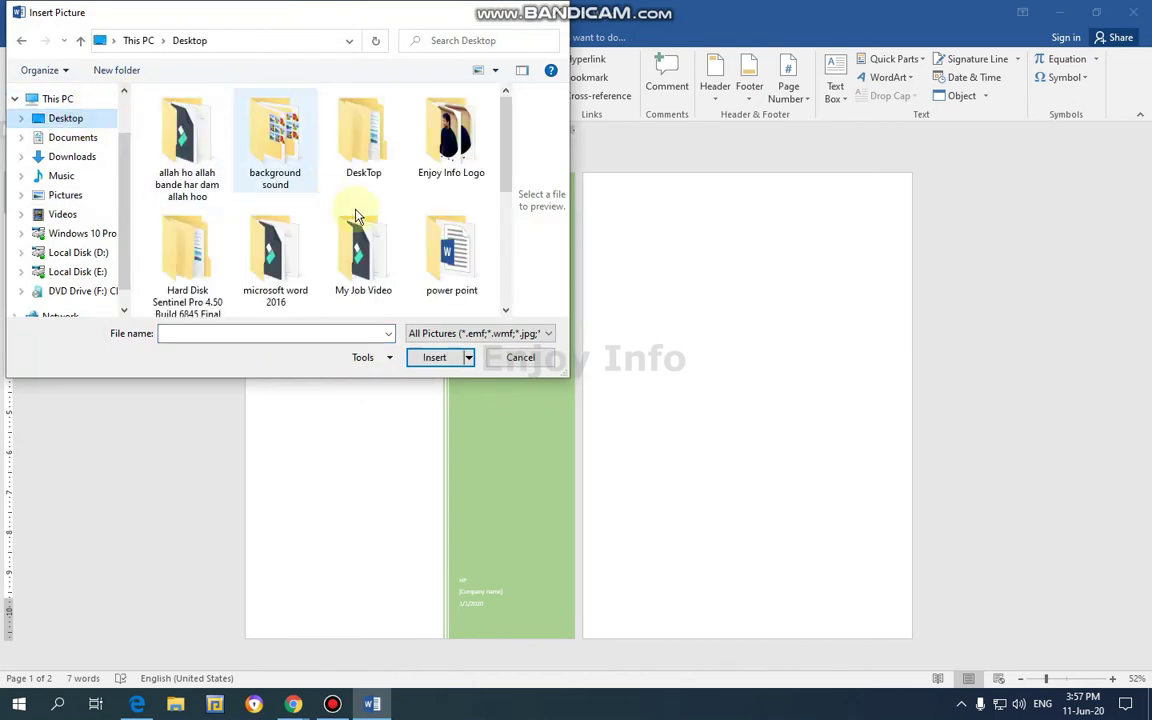
pyautogui.scroll(-5, 328, 206)
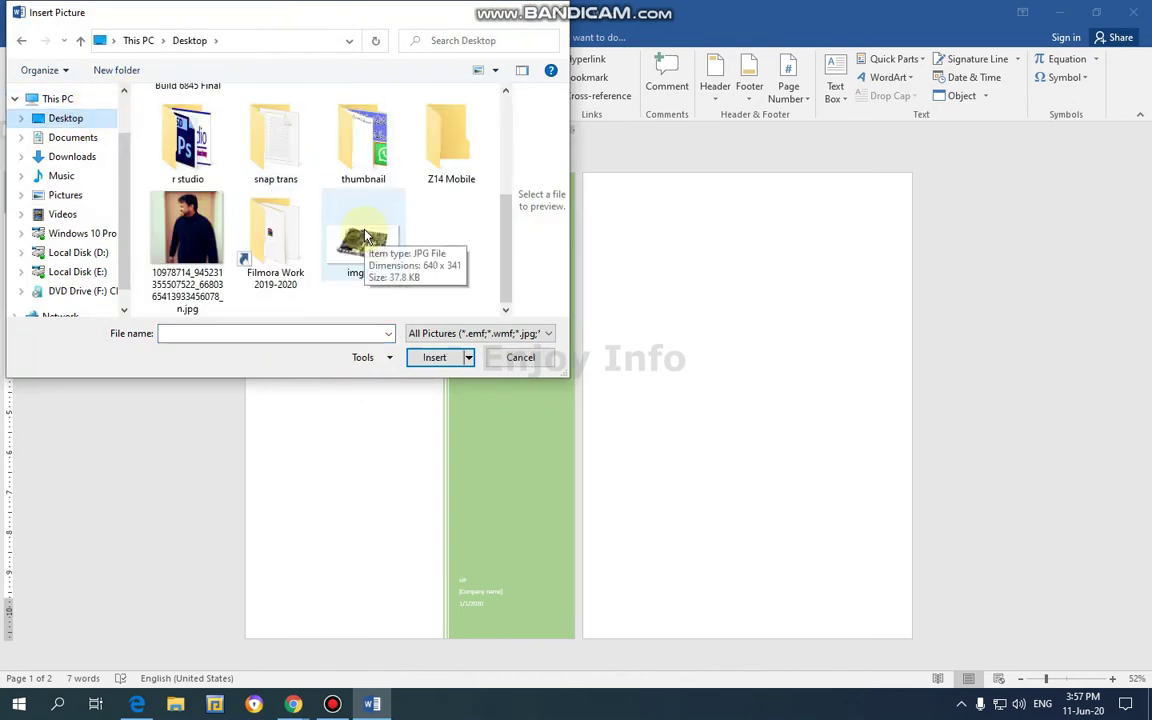
pyautogui.click(190, 225)
pyautogui.click(426, 357)
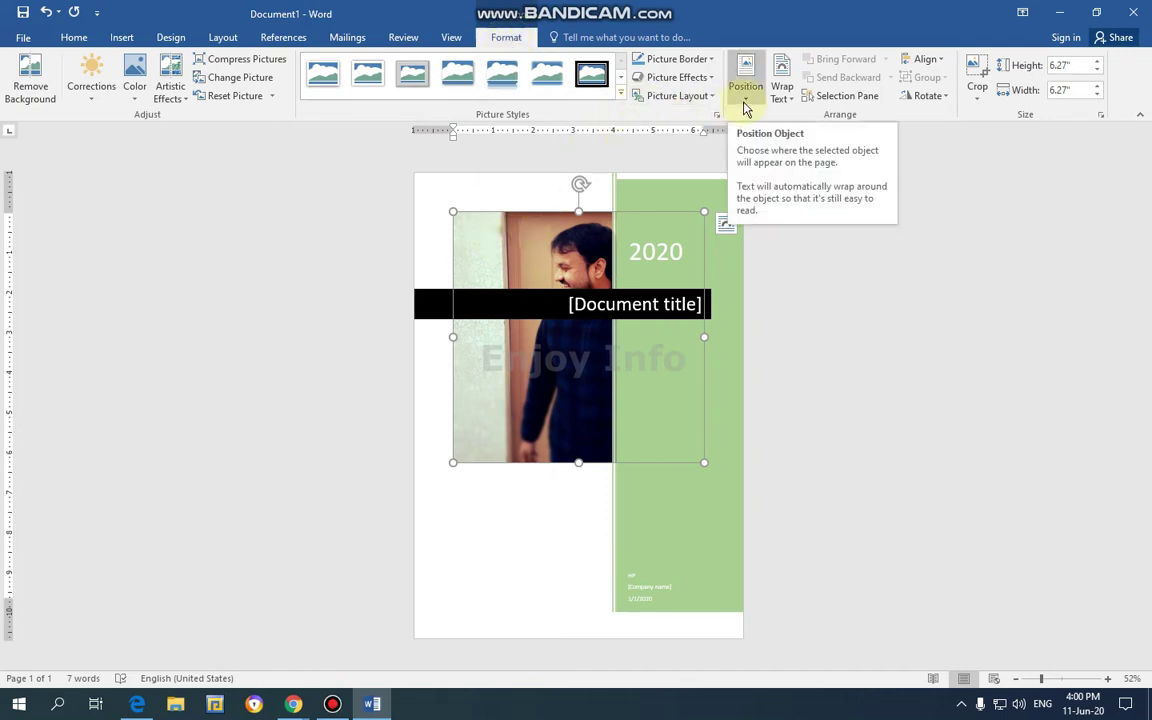
# Step: Give the photo text wrapping, resize it to 5 x 5 inches, and place it under the title bar
pyautogui.click(745, 108)
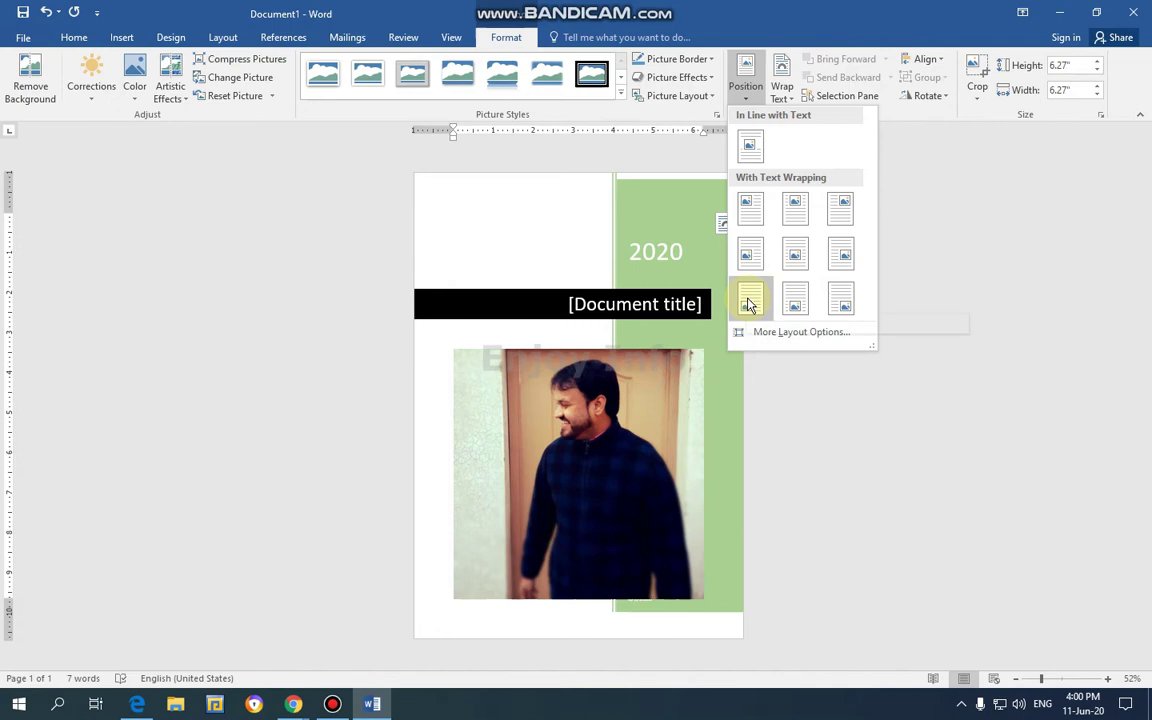
pyautogui.click(750, 304)
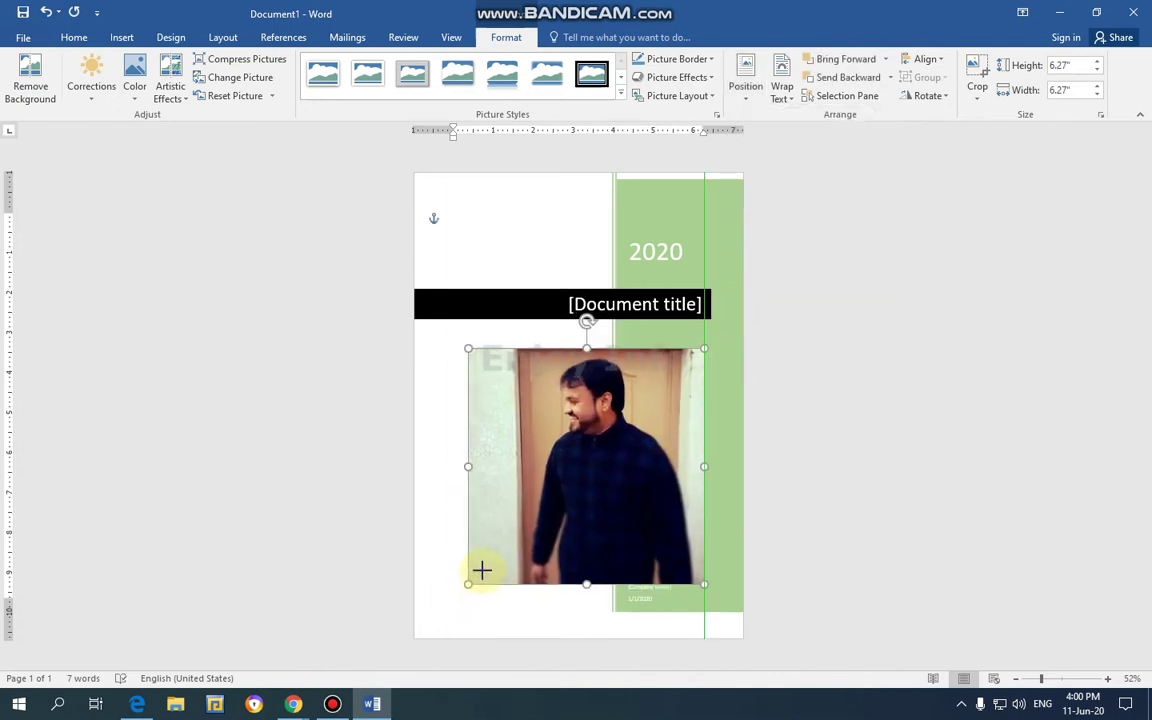
pyautogui.moveTo(451, 599); pyautogui.dragTo(503, 544)
pyautogui.moveTo(589, 470); pyautogui.dragTo(581, 445)
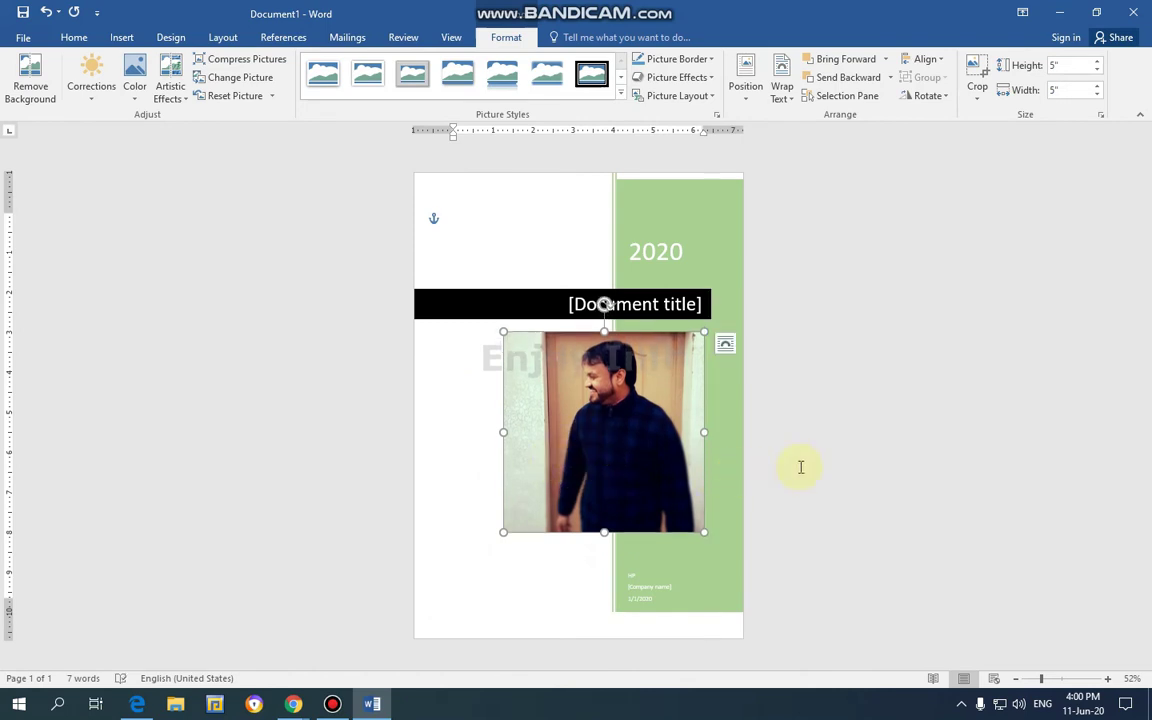
pyautogui.click(690, 234)
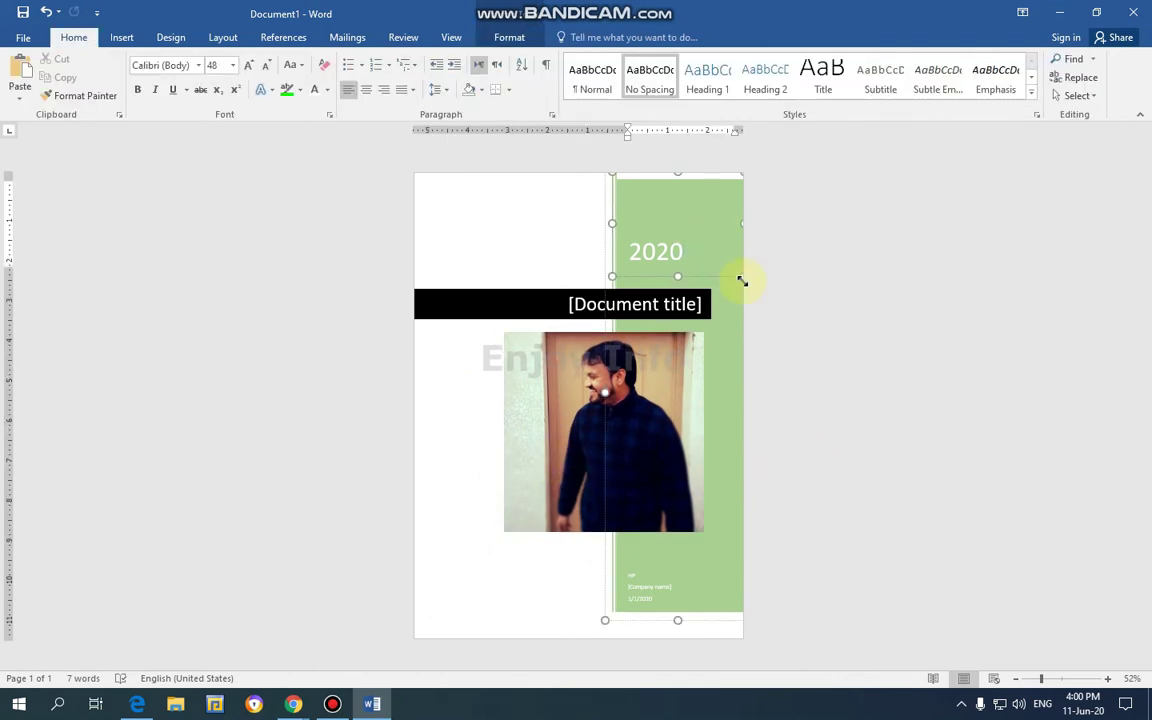
pyautogui.click(741, 406)
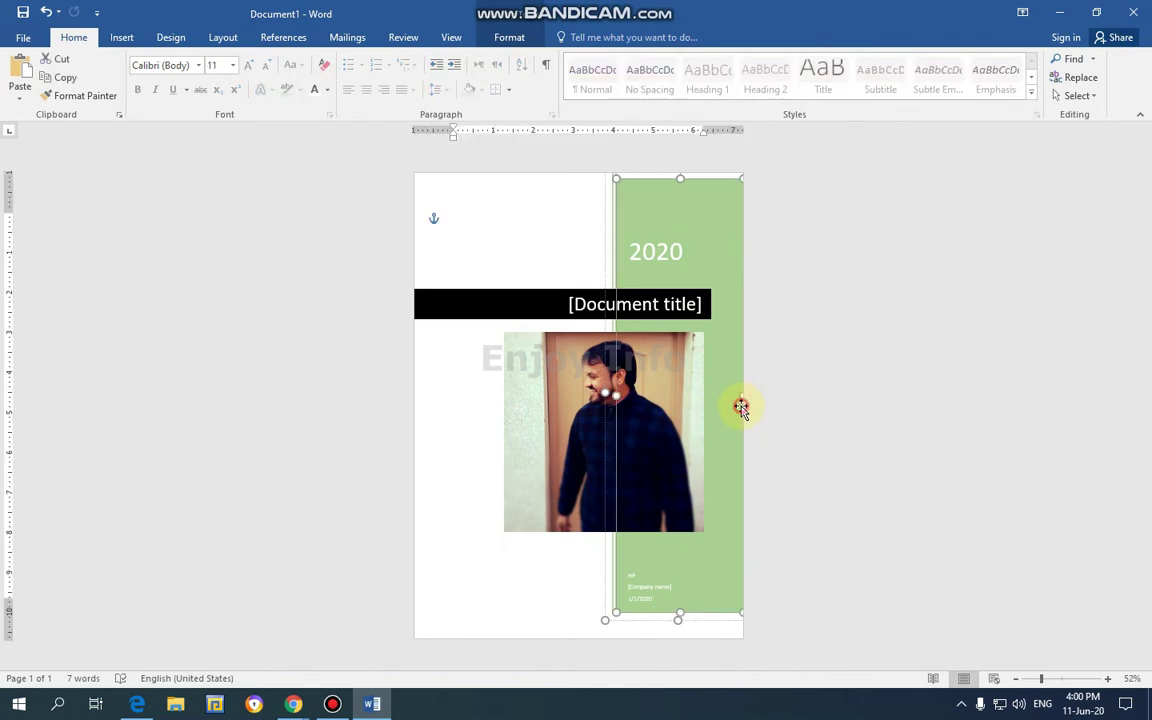
# Step: Apply a black shape style to the green sidebar
pyautogui.doubleClick(741, 406)
pyautogui.click(348, 94)
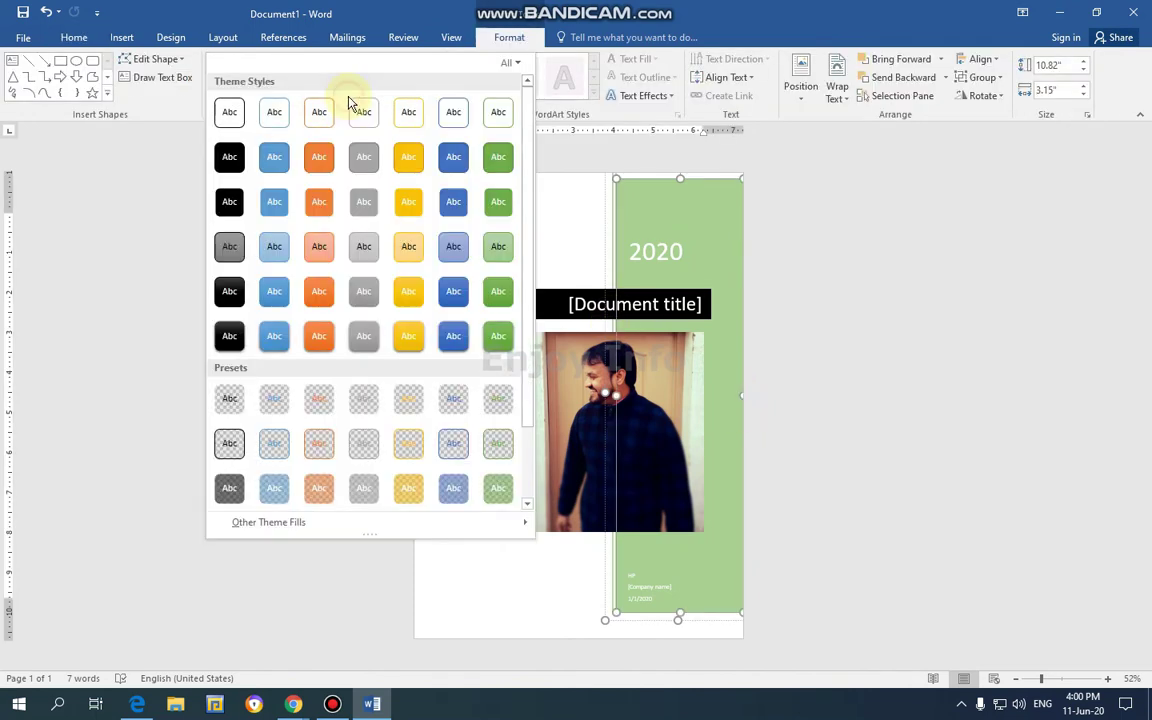
pyautogui.click(229, 157)
pyautogui.click(874, 347)
# Step: Apply an orange shape style to the black title bar
pyautogui.click(479, 306)
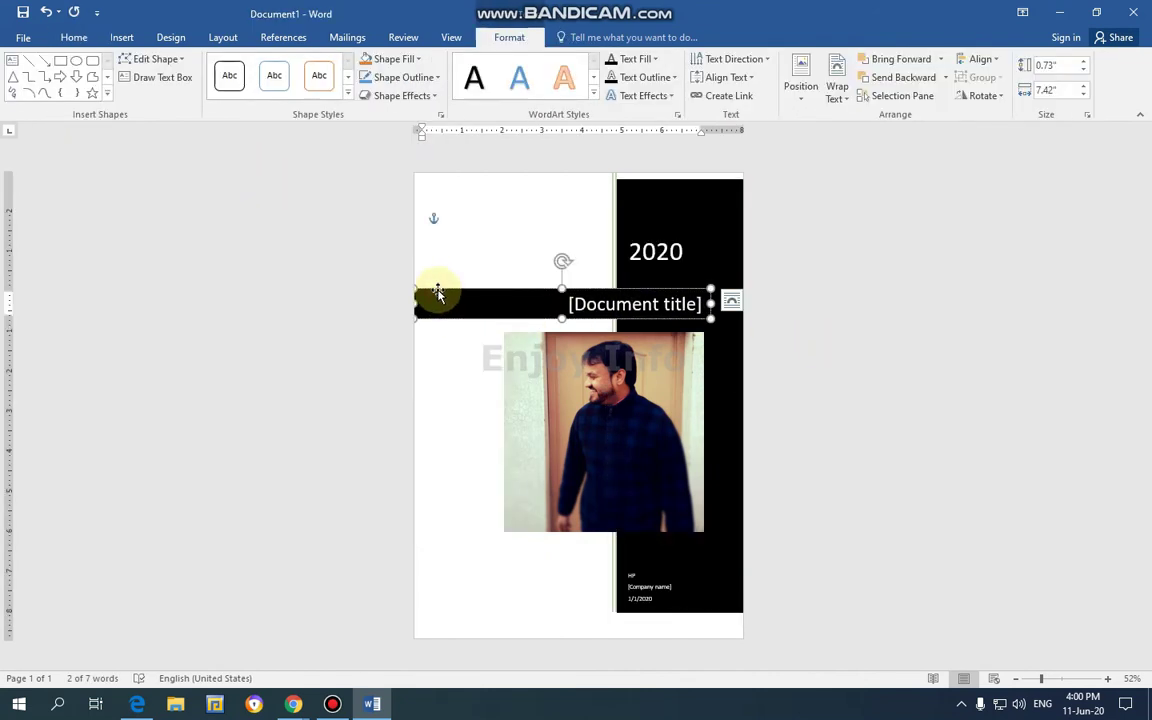
pyautogui.click(348, 94)
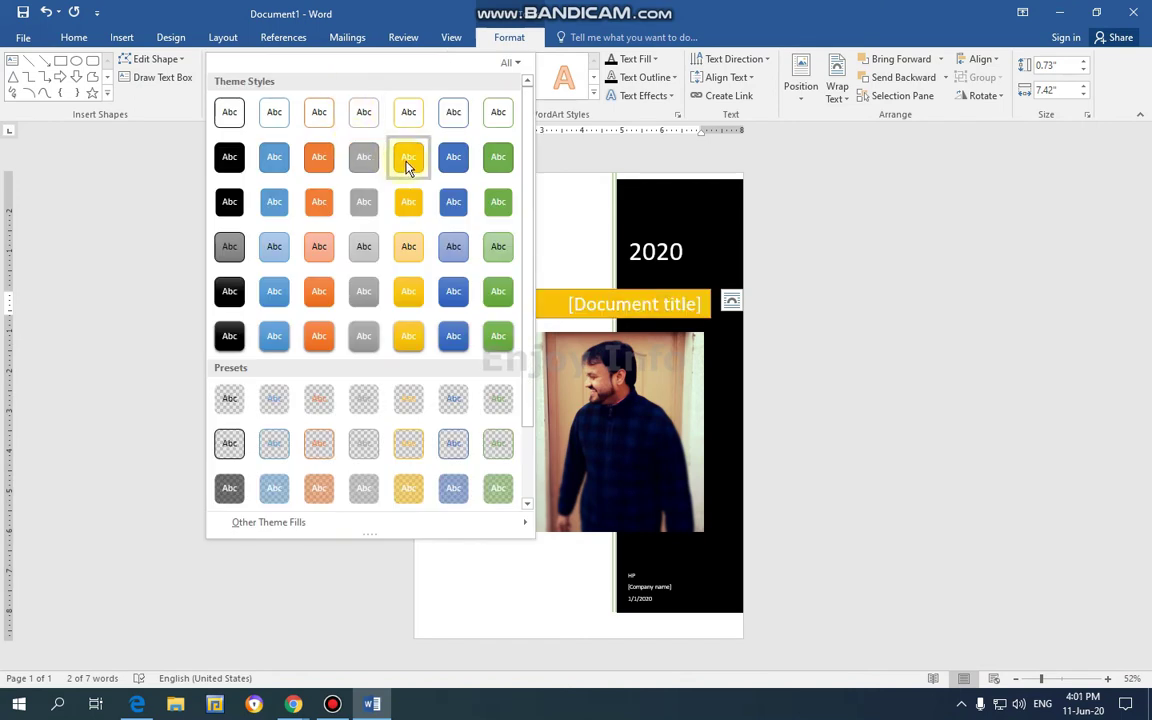
pyautogui.click(322, 160)
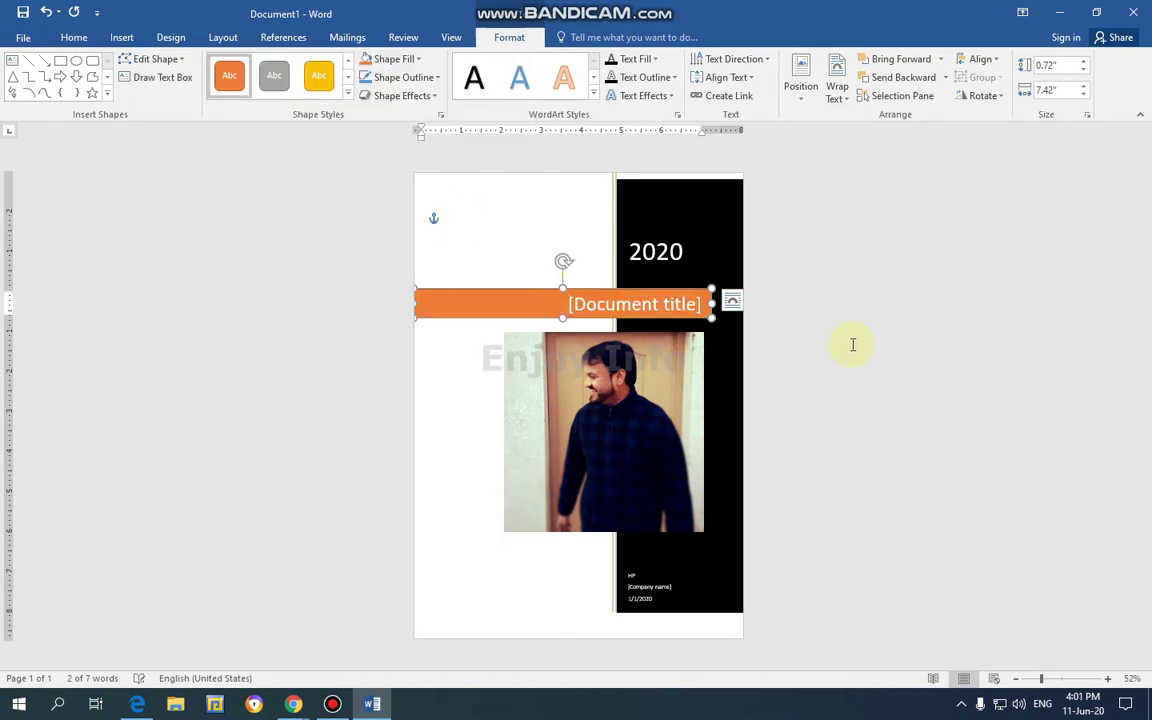
pyautogui.click(855, 344)
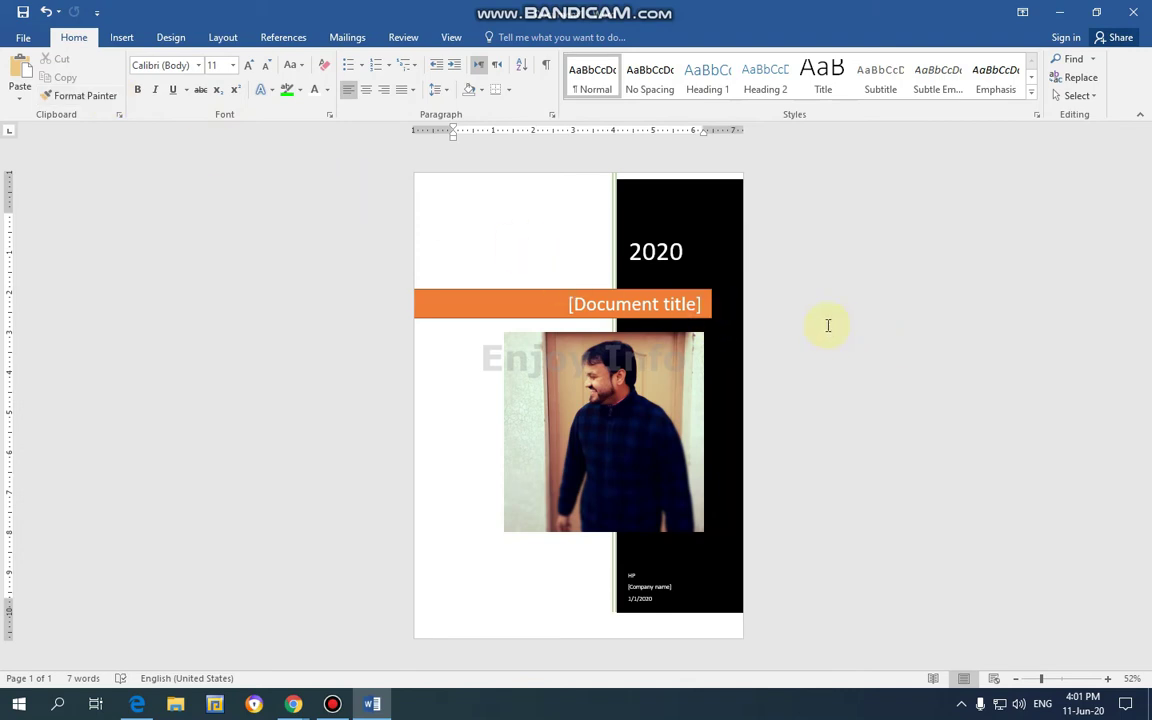
# Step: Swap the Motion cover for the Filigree cover page design
pyautogui.click(20, 38)
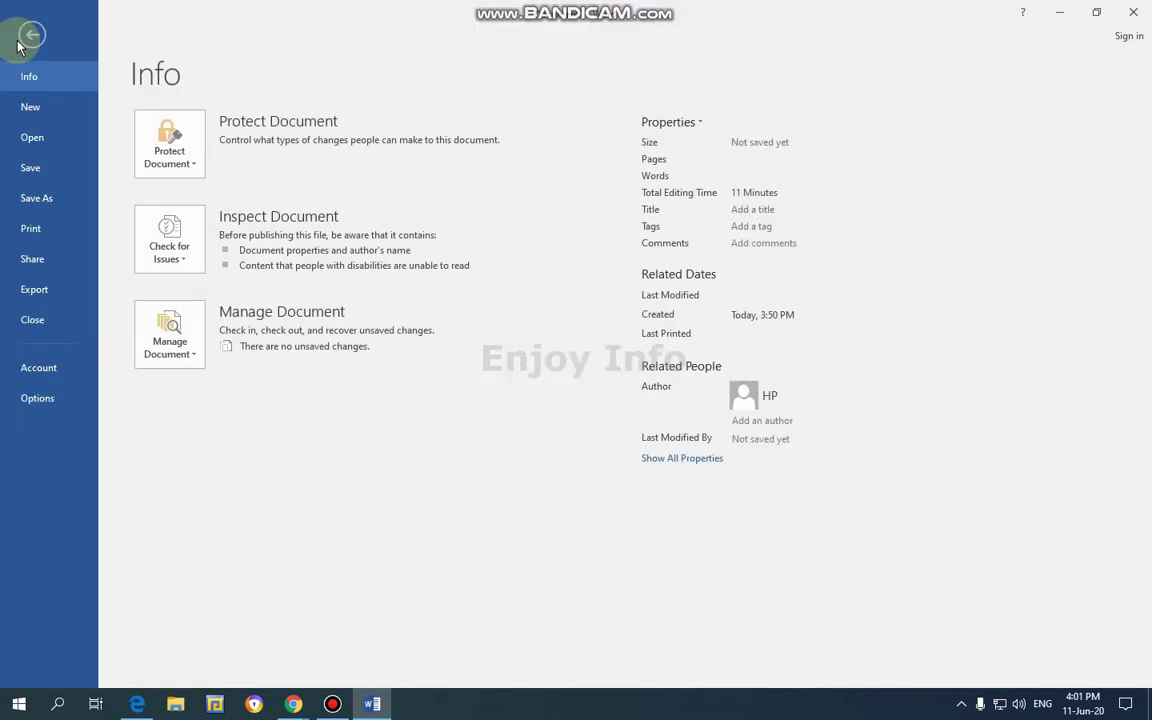
pyautogui.click(29, 39)
pyautogui.click(120, 38)
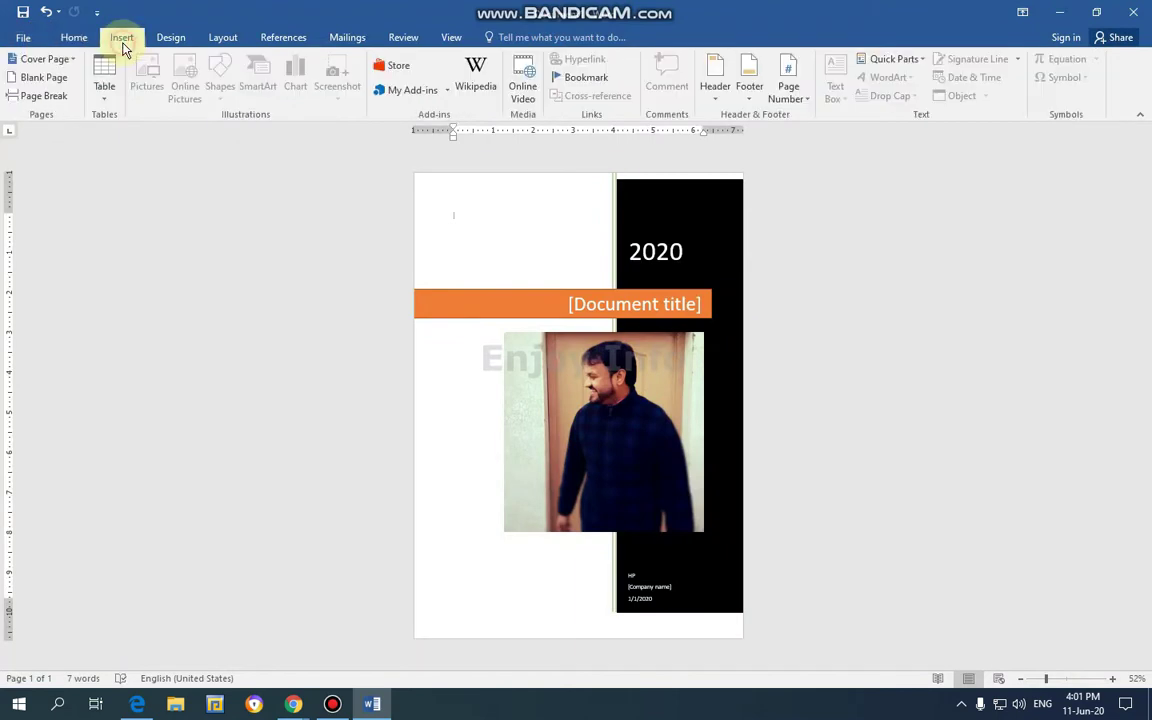
pyautogui.click(70, 60)
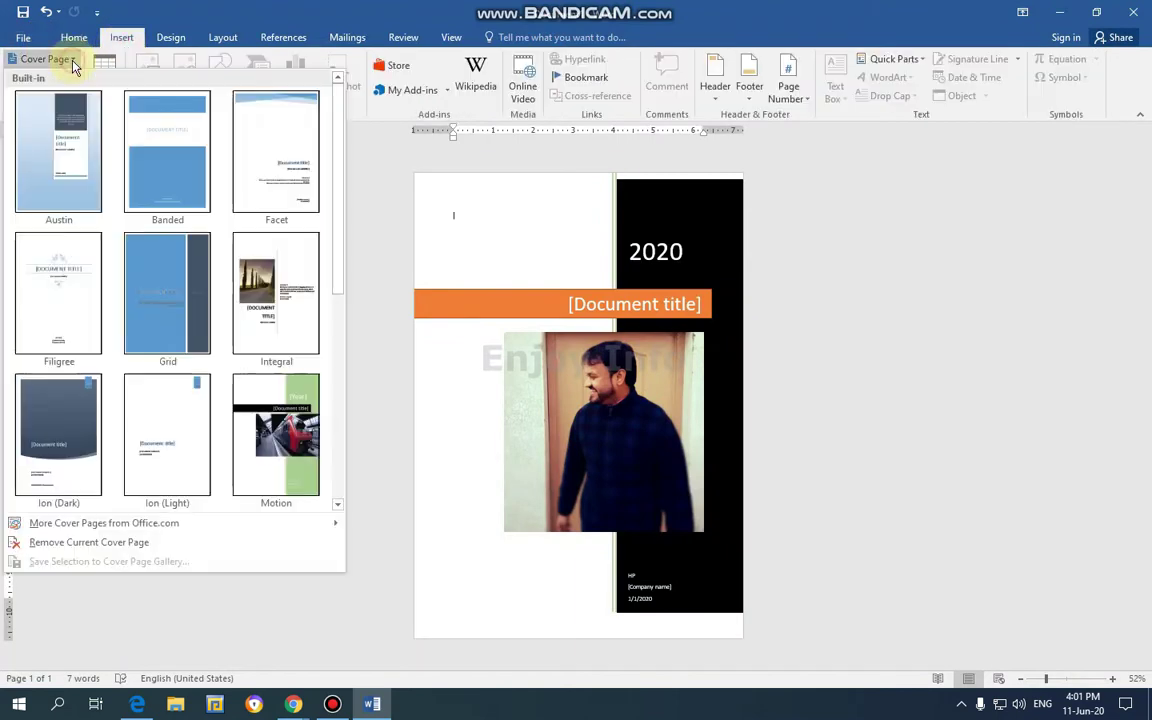
pyautogui.click(64, 288)
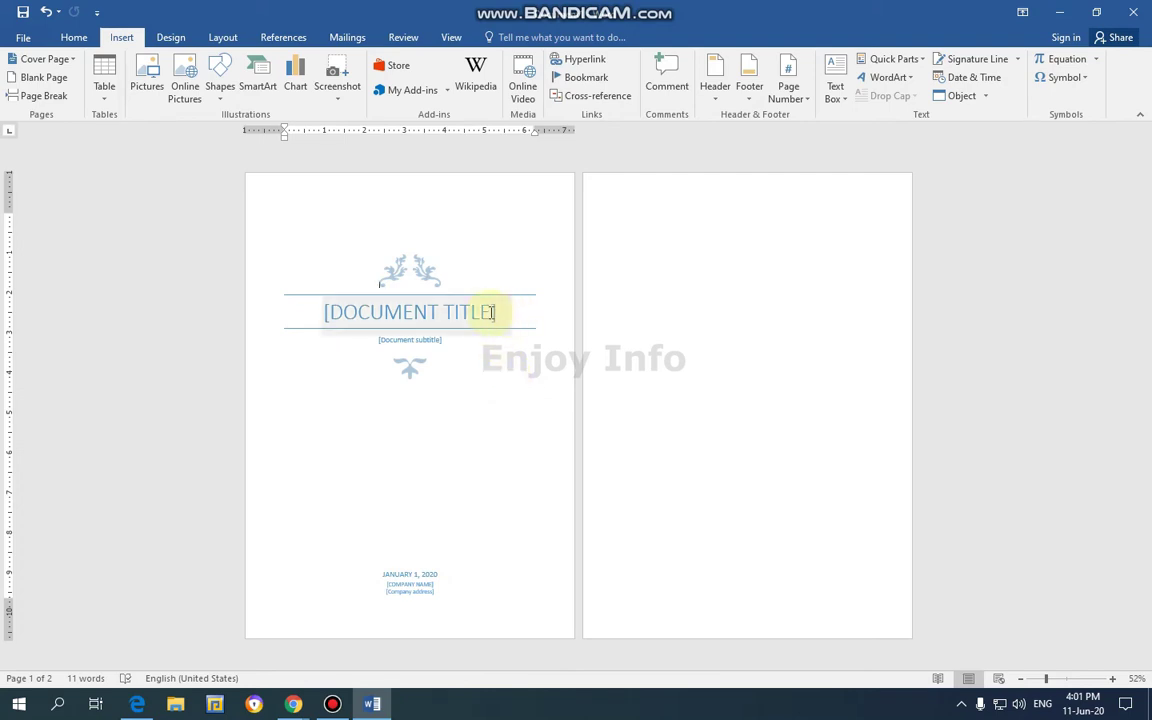
# Step: Type SHAHID BIRTHDAY into the [DOCUMENT TITLE] placeholder
pyautogui.click(494, 312)
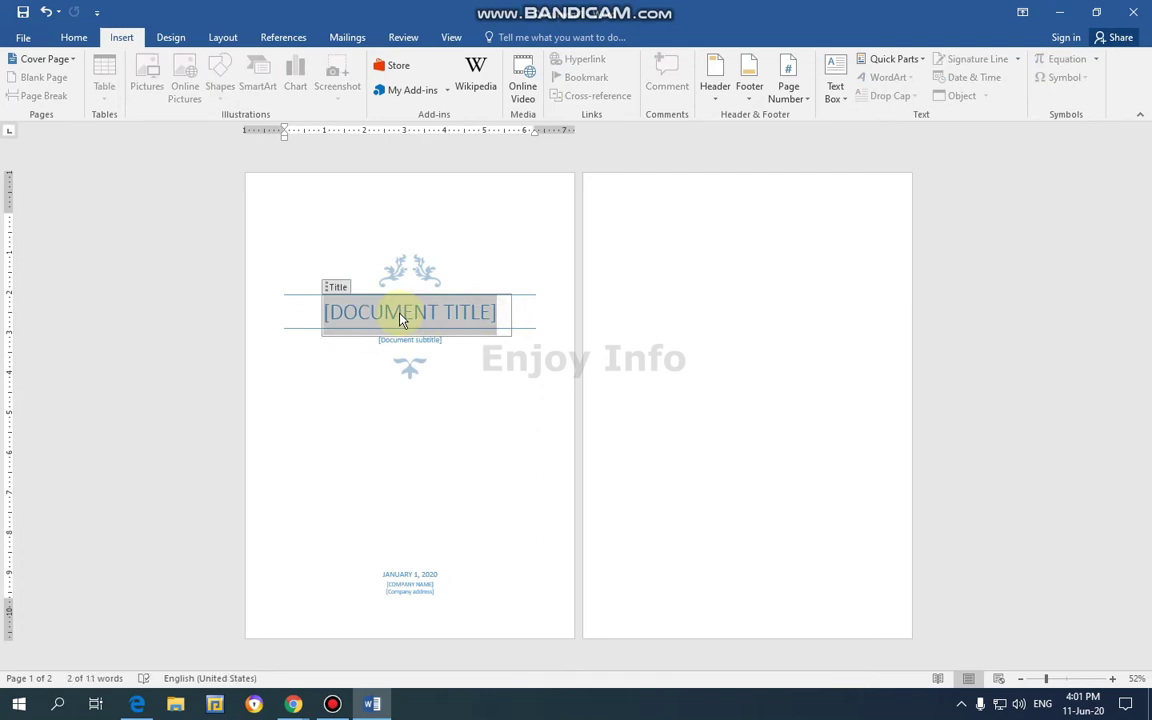
pyautogui.write('SHAHID ')
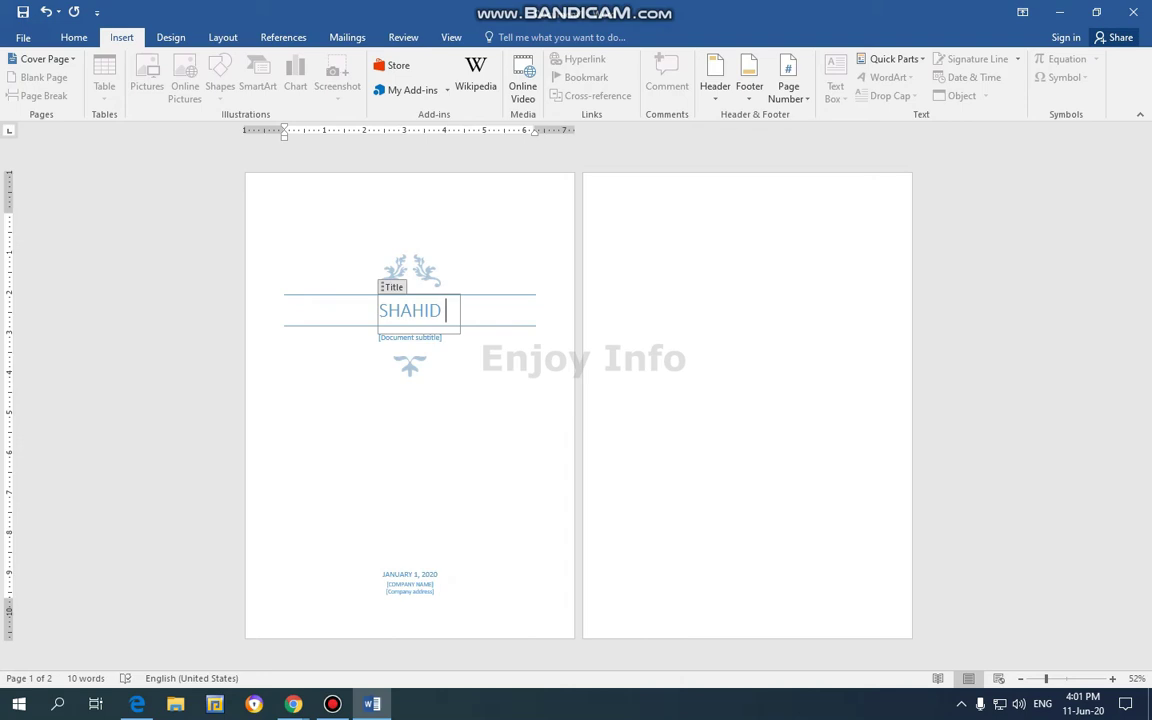
pyautogui.write('BIRTH')
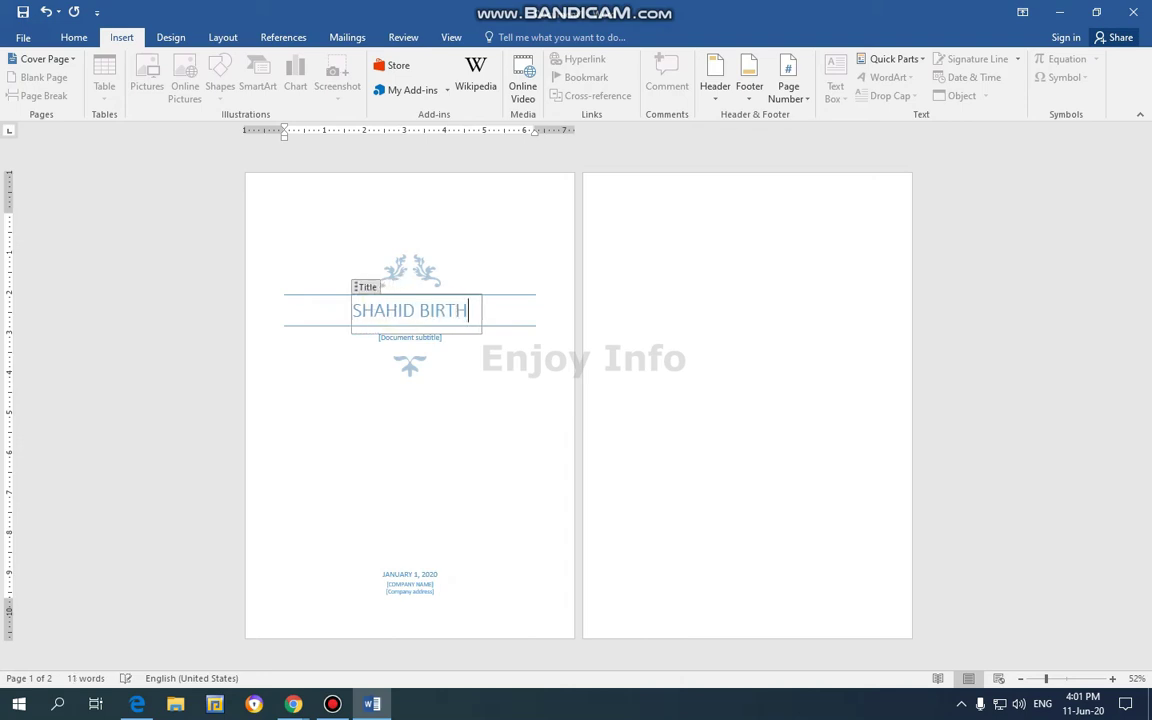
pyautogui.write('DAY')
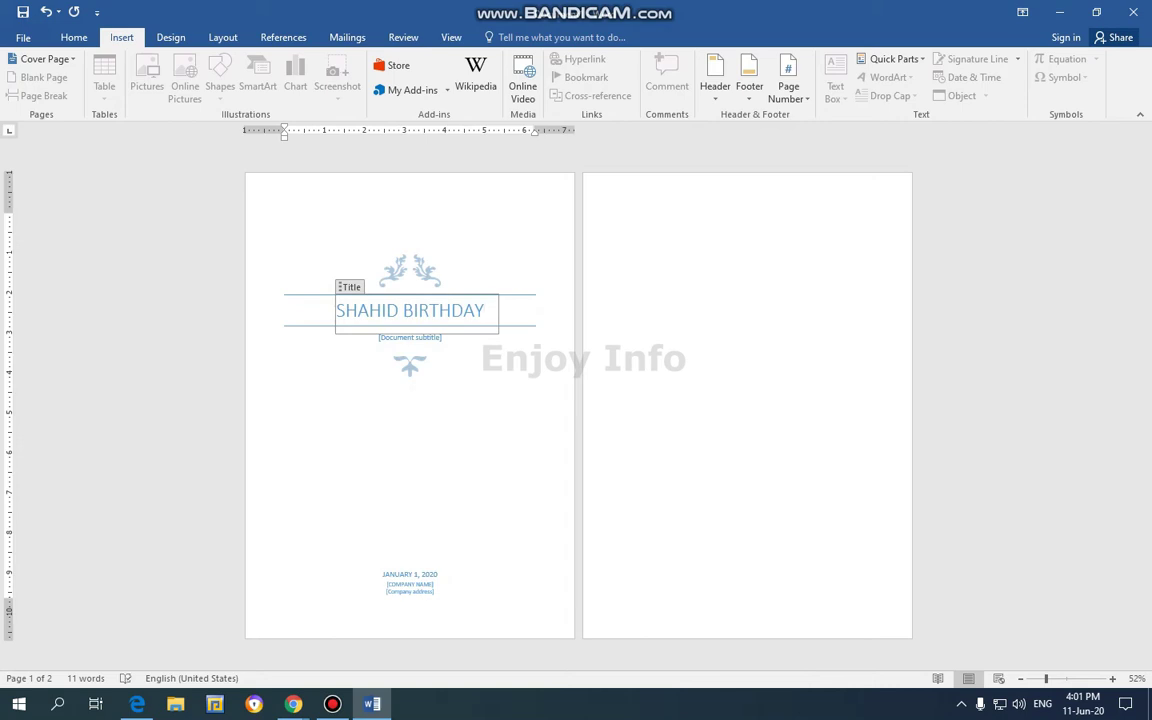
pyautogui.click(429, 337)
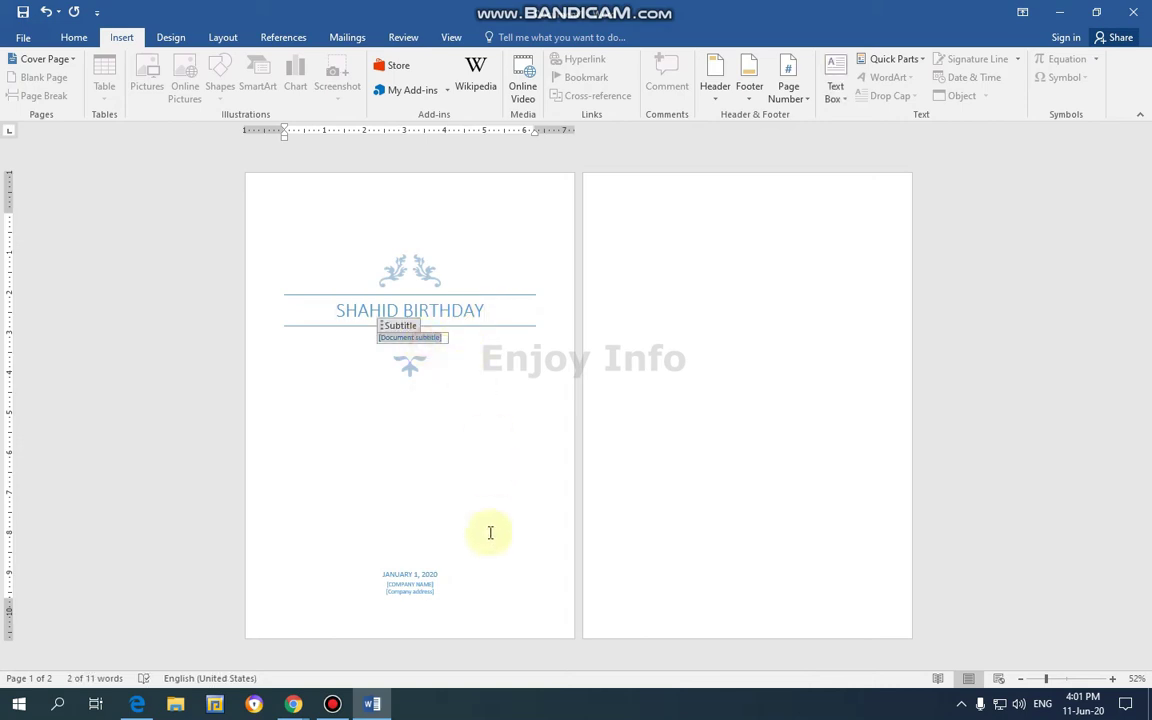
# Step: Set the cover date to November 5, 2019 using the date picker
pyautogui.click(430, 574)
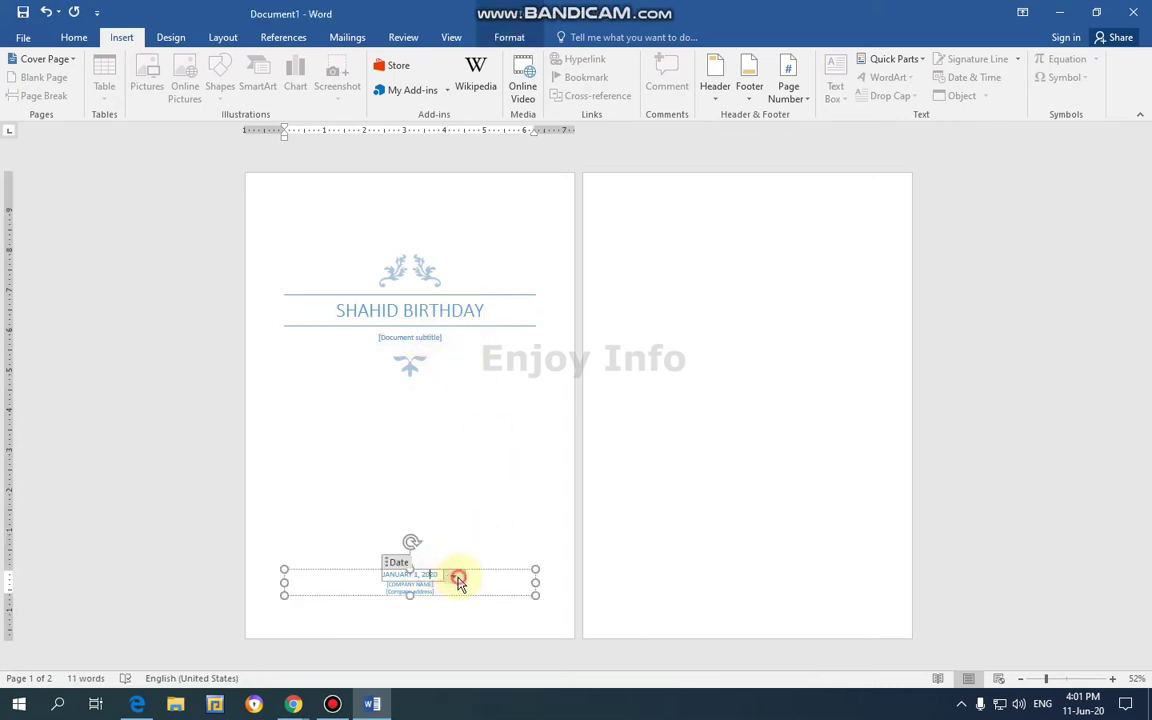
pyautogui.click(453, 577)
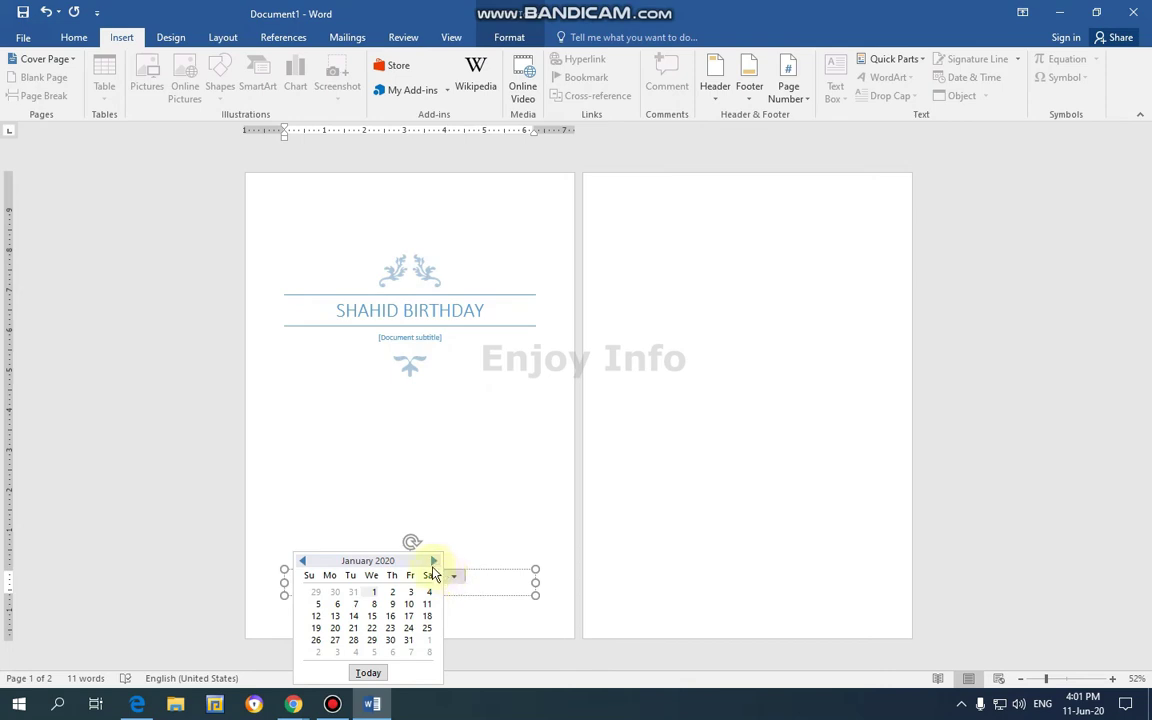
pyautogui.click(304, 562)
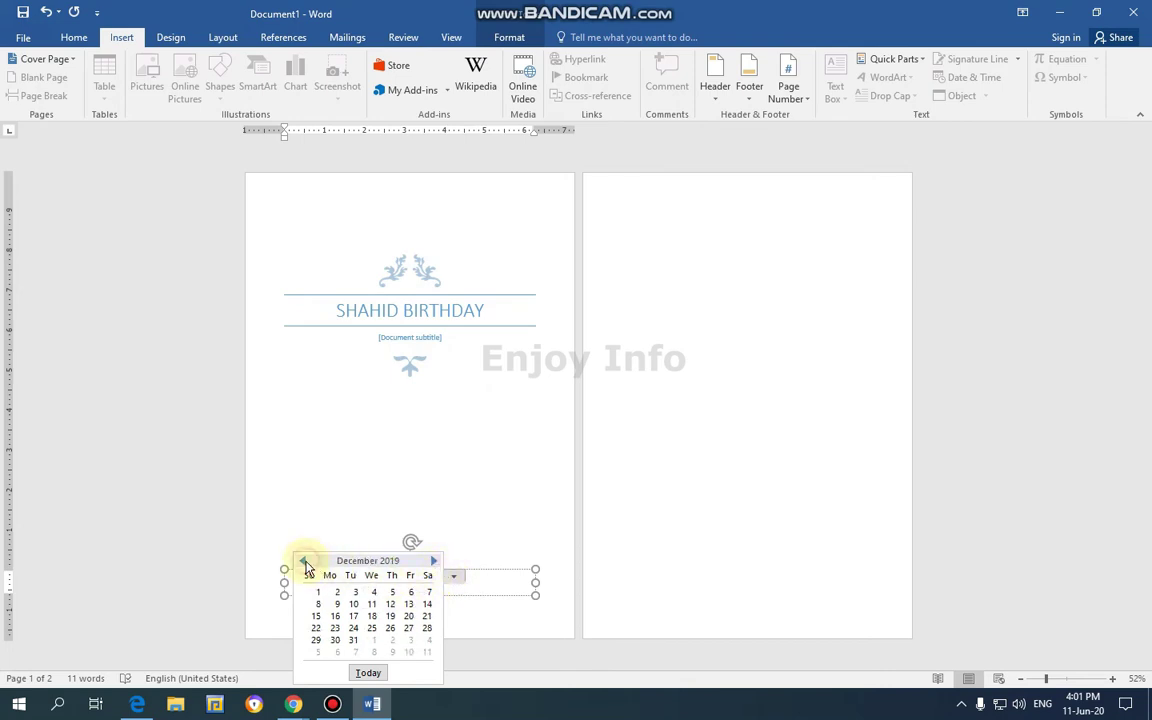
pyautogui.click(304, 562)
pyautogui.click(358, 607)
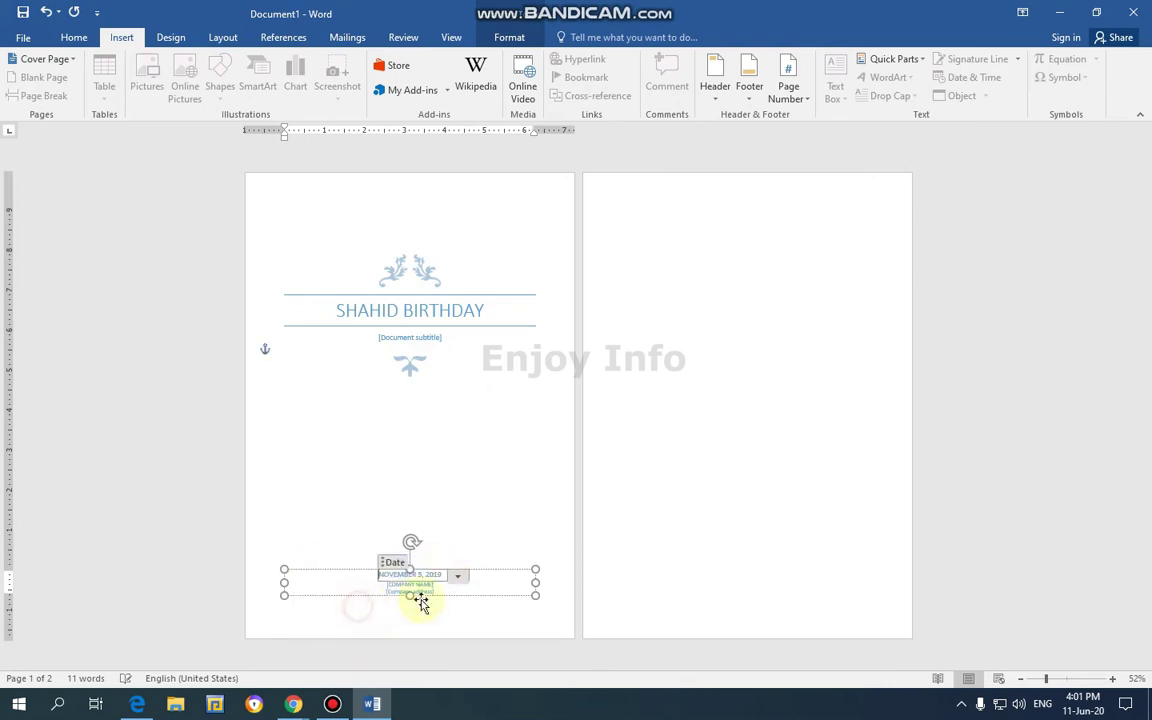
pyautogui.click(465, 590)
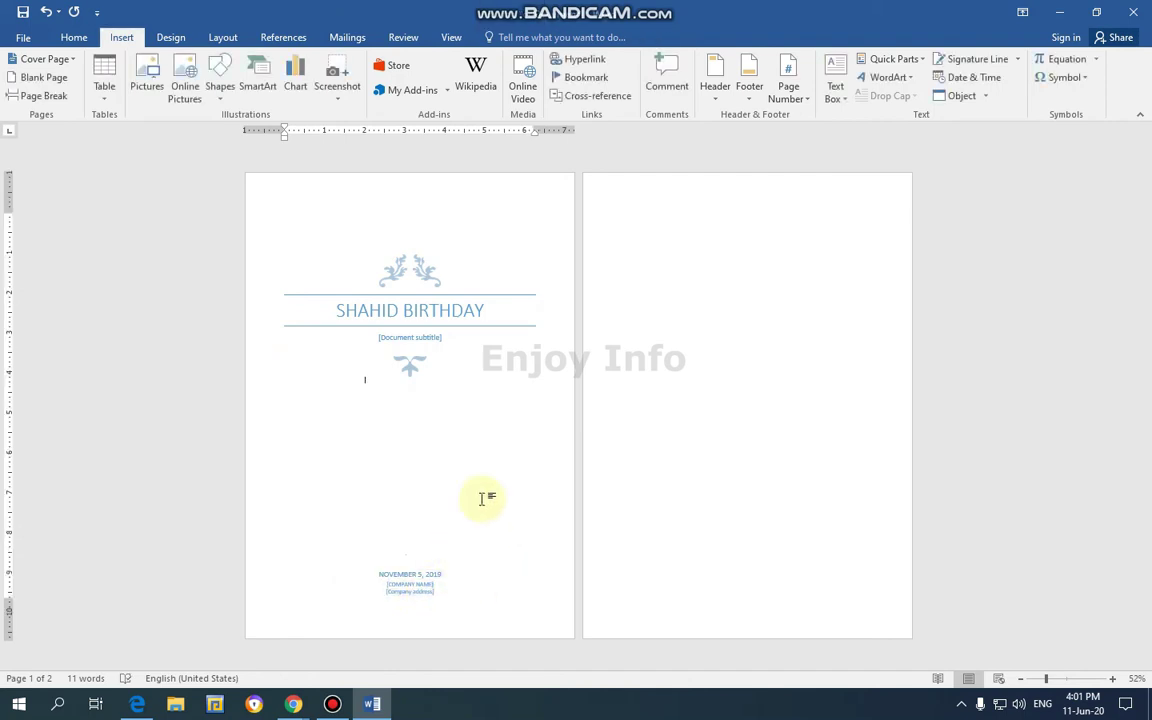
# Step: Change the SHAHID BIRTHDAY title's font colour to black
pyautogui.click(418, 320)
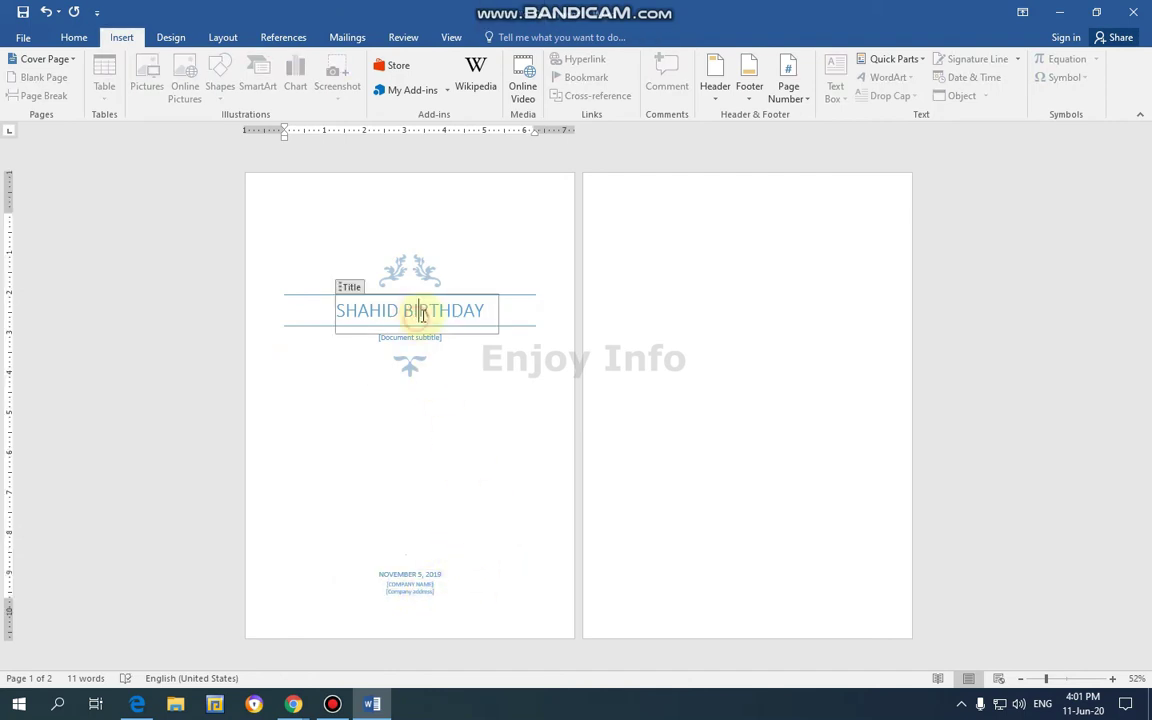
pyautogui.moveTo(495, 310); pyautogui.dragTo(334, 310)
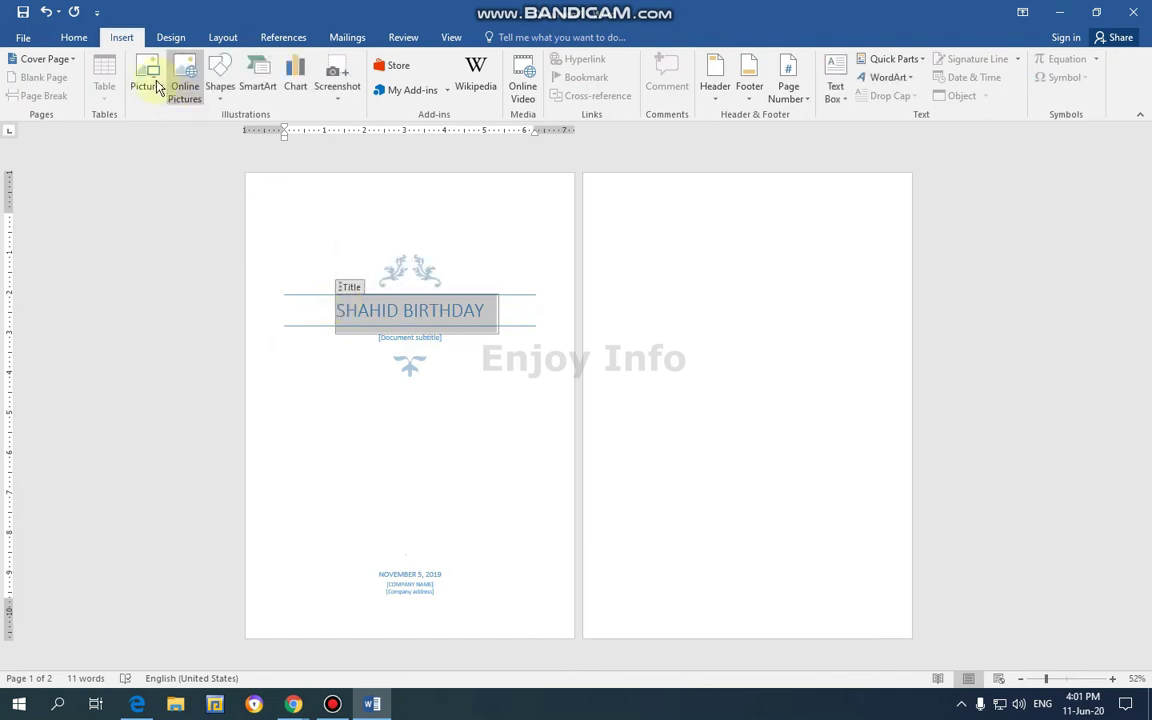
pyautogui.click(72, 37)
pyautogui.click(327, 90)
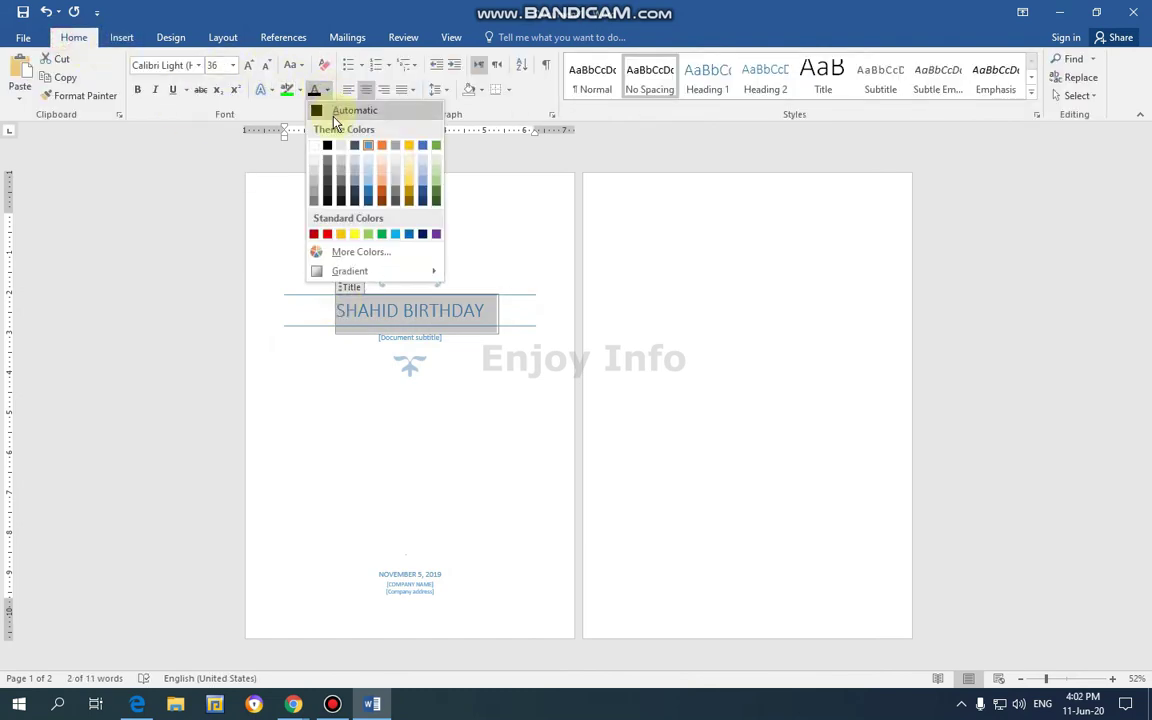
pyautogui.click(328, 147)
pyautogui.click(398, 285)
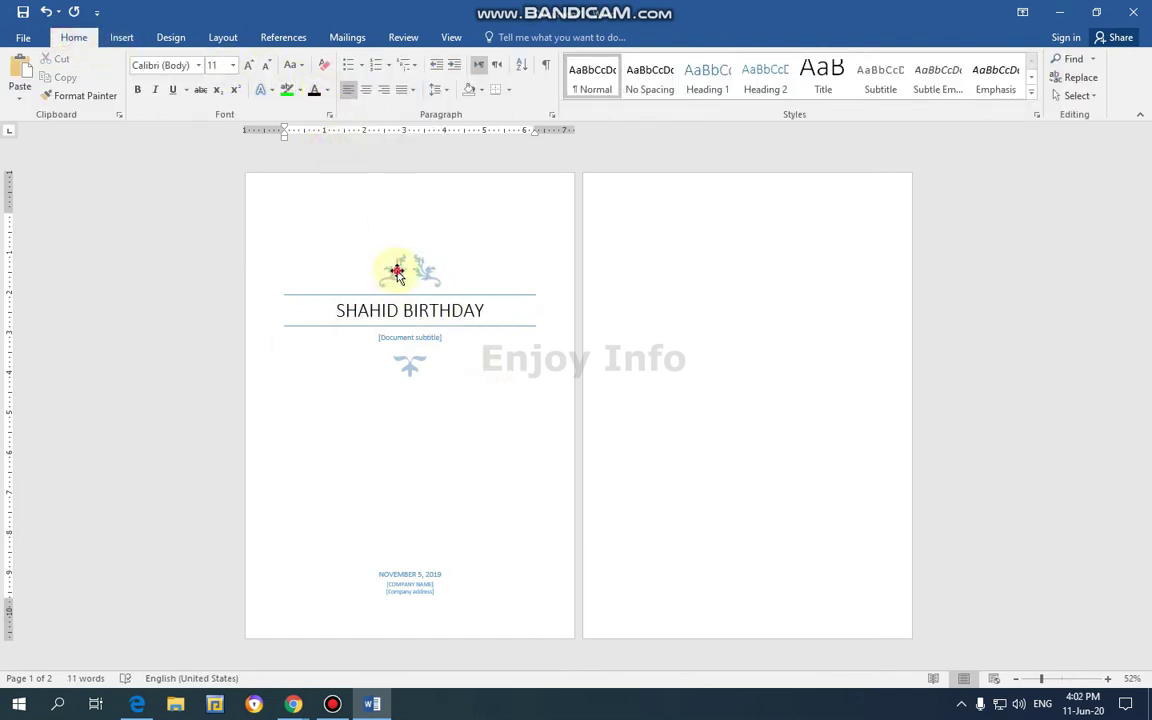
pyautogui.click(397, 272)
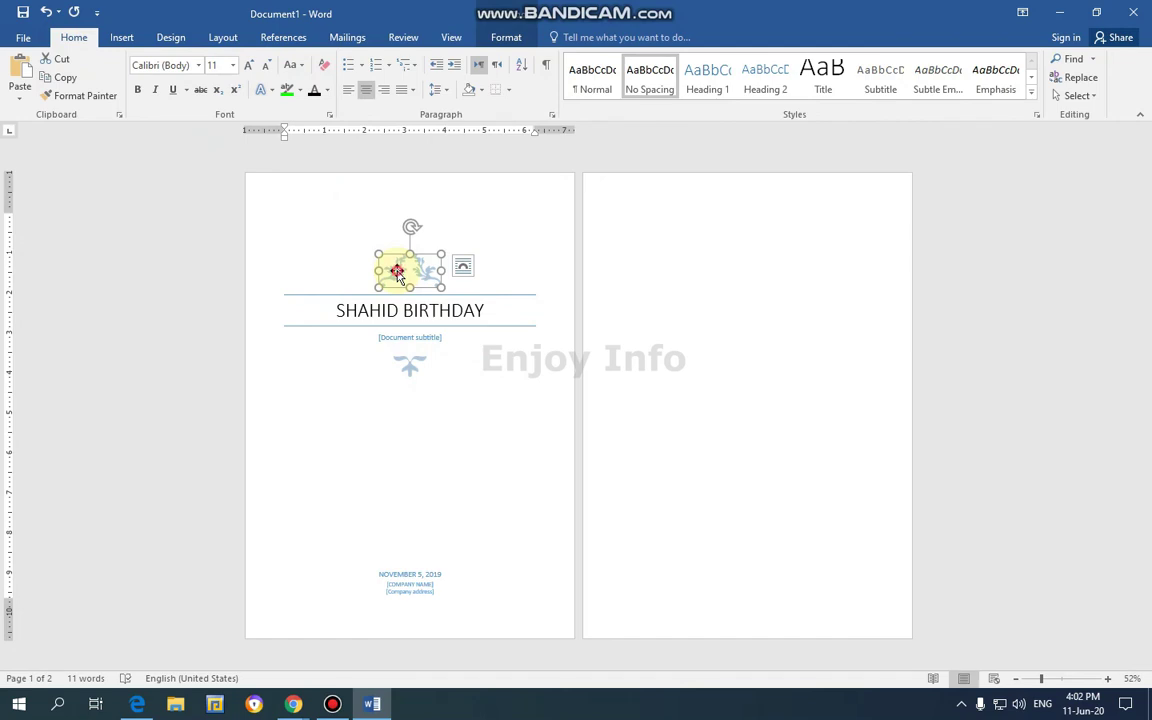
# Step: Recolour the ornament above the title green
pyautogui.click(397, 272)
pyautogui.click(136, 90)
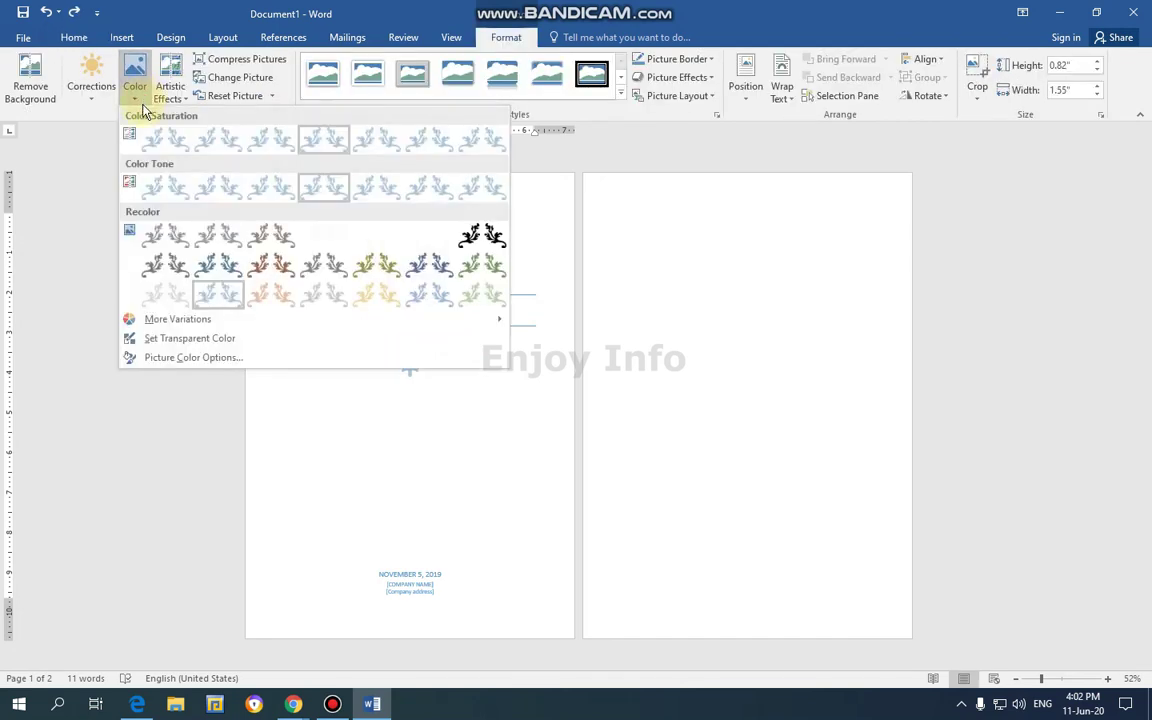
pyautogui.click(484, 262)
# Step: Recolour the small ornament below the subtitle dark grey
pyautogui.click(410, 366)
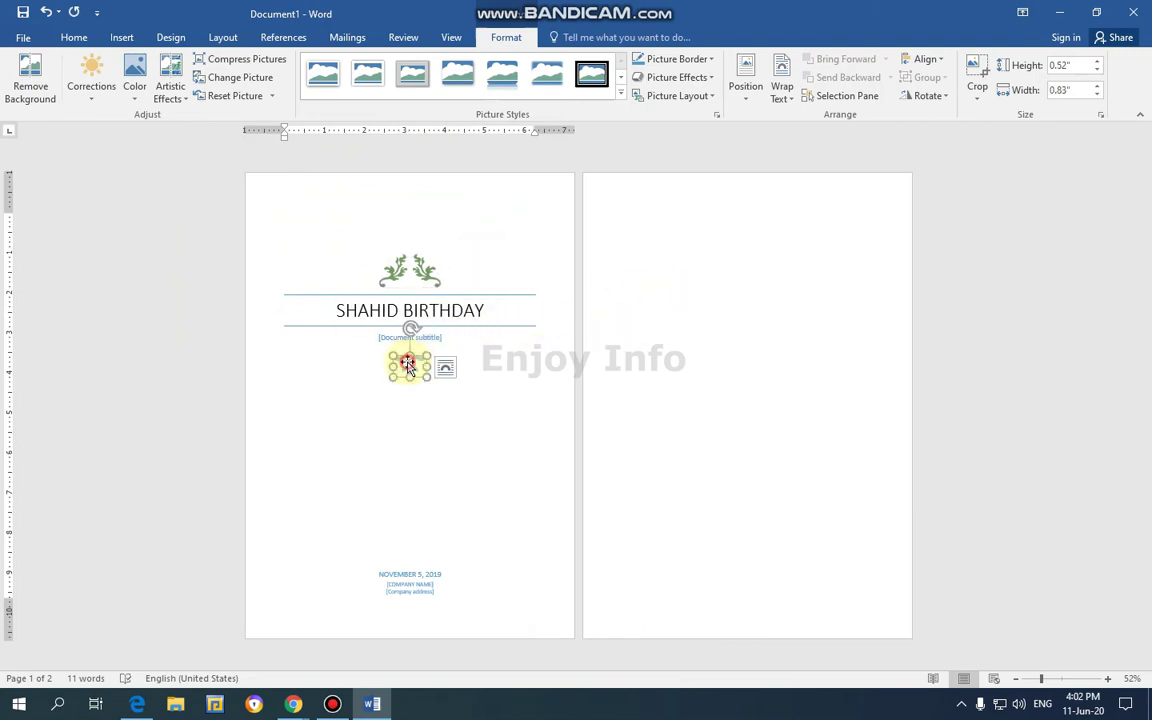
pyautogui.click(145, 100)
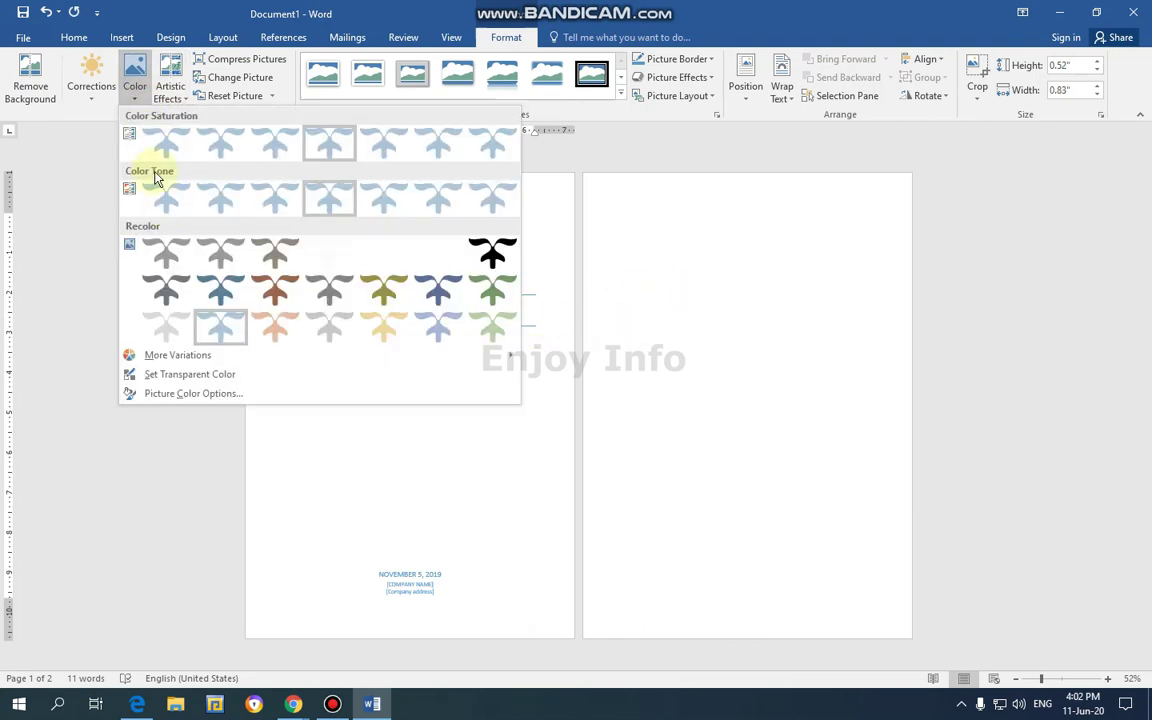
pyautogui.click(160, 288)
pyautogui.click(706, 366)
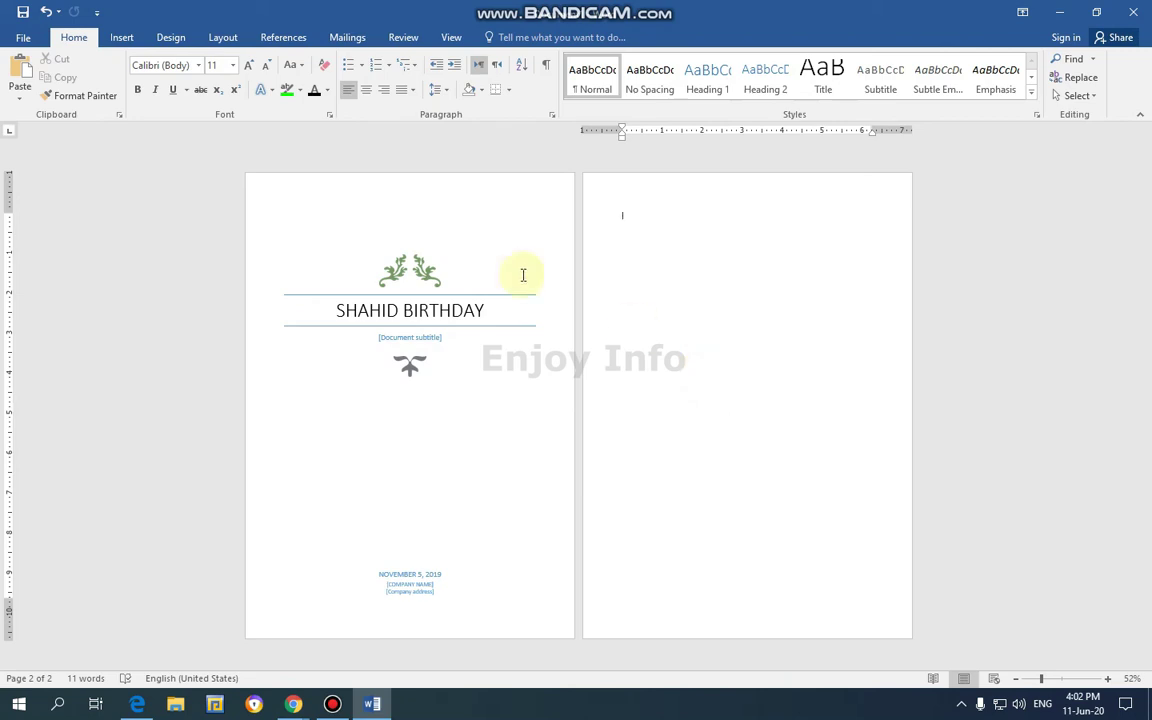
# Step: Insert seven blank pages, bringing the document to 10 pages
pyautogui.click(118, 38)
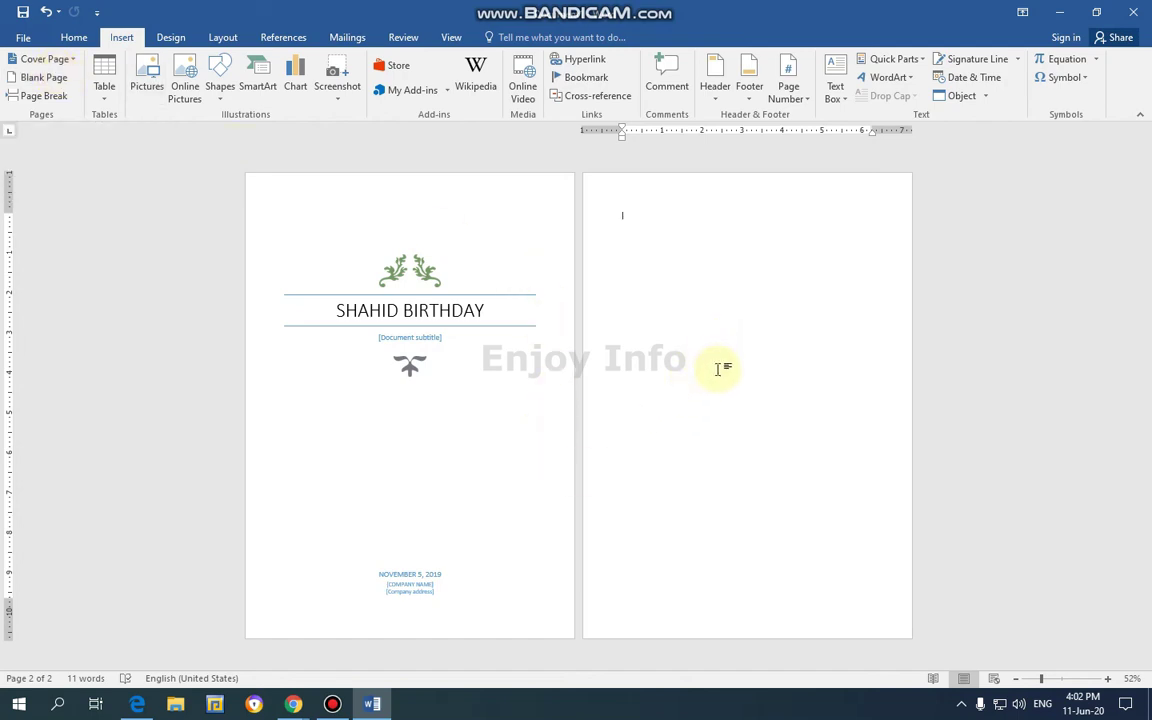
pyautogui.click(44, 79)
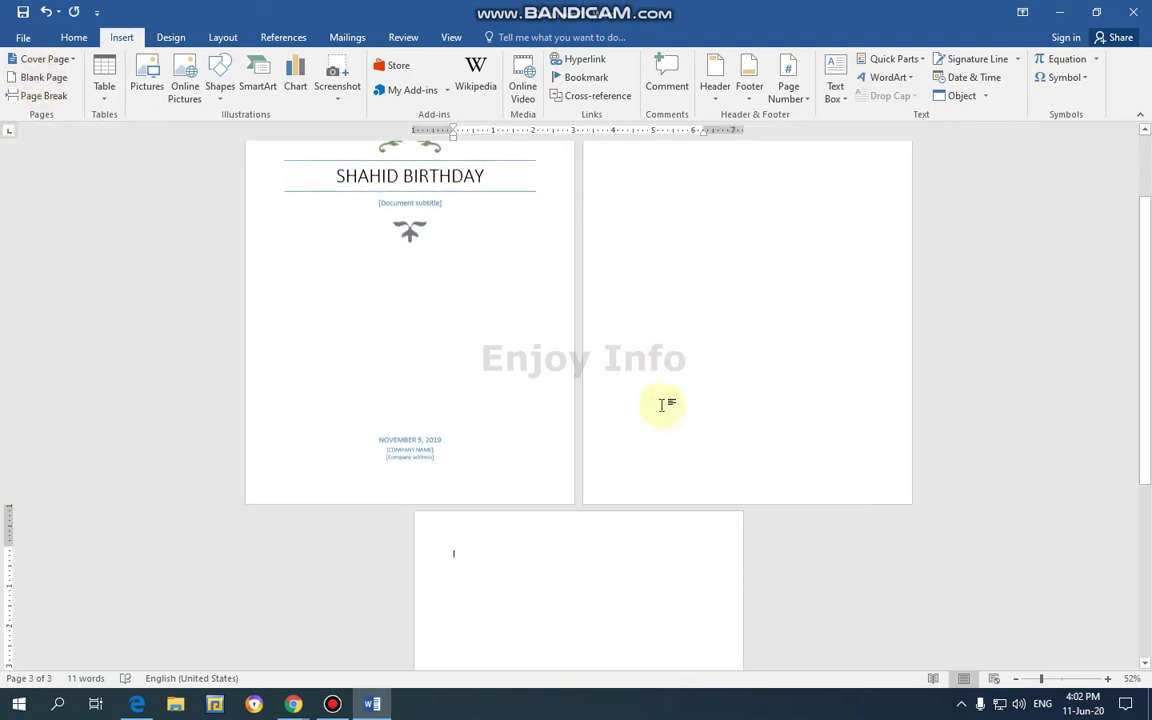
pyautogui.click(44, 80)
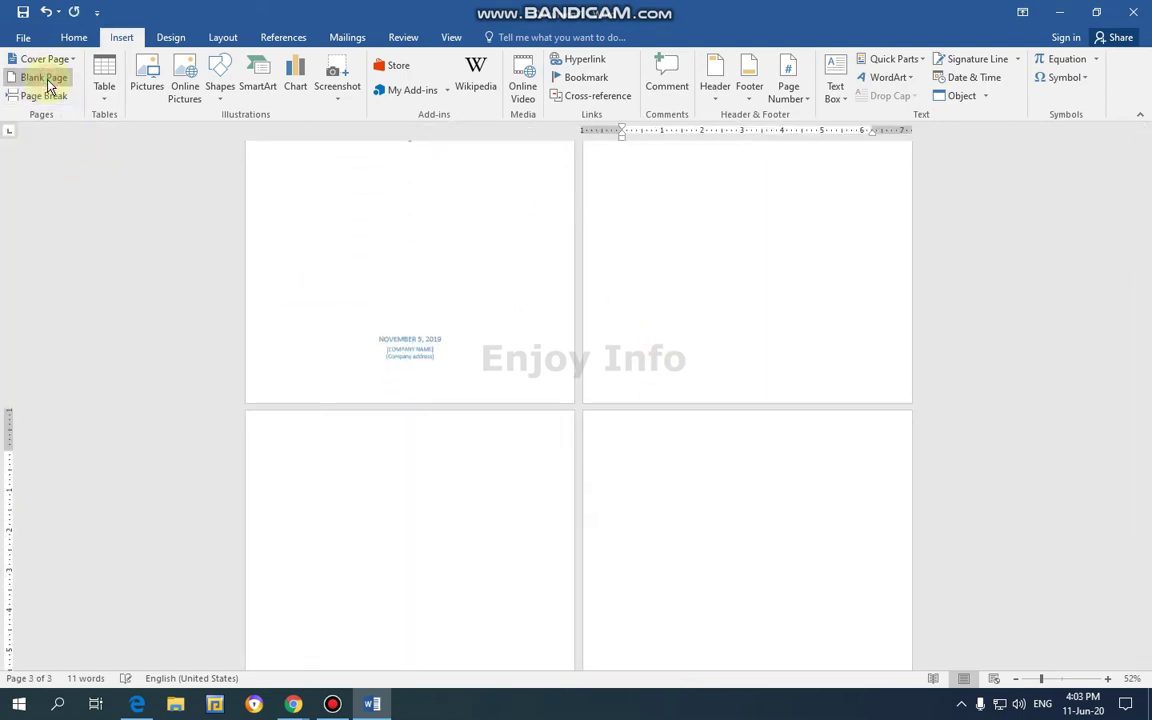
pyautogui.click(46, 82)
pyautogui.click(40, 82)
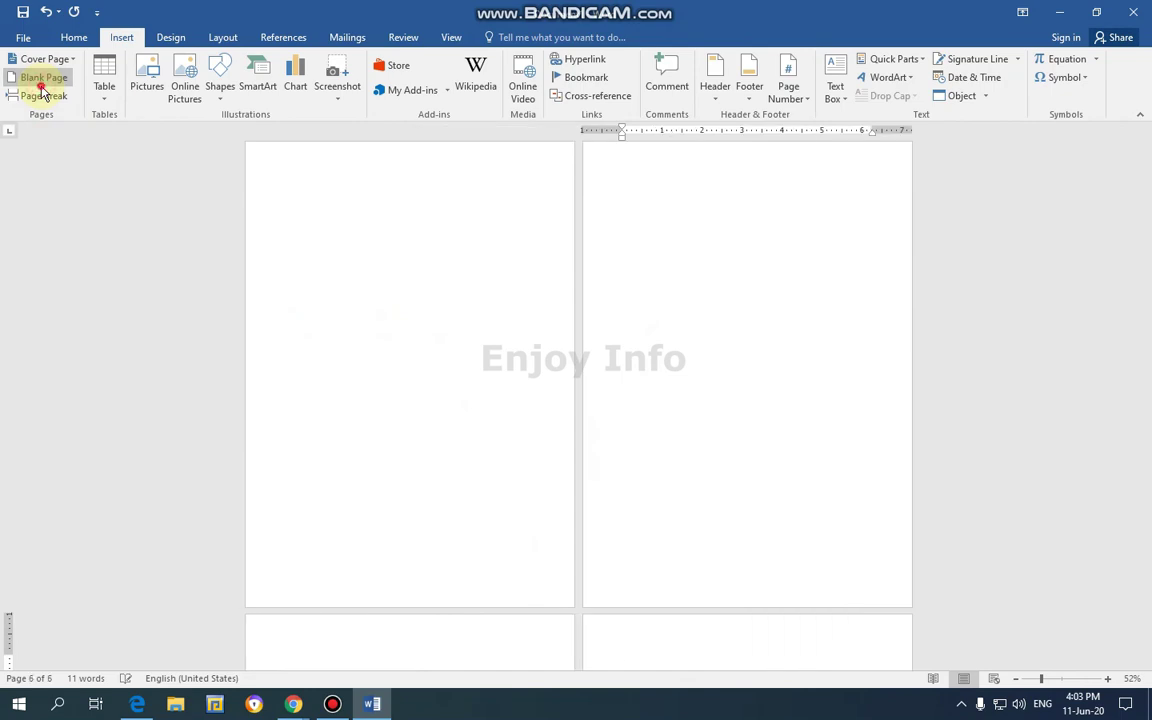
pyautogui.click(42, 84)
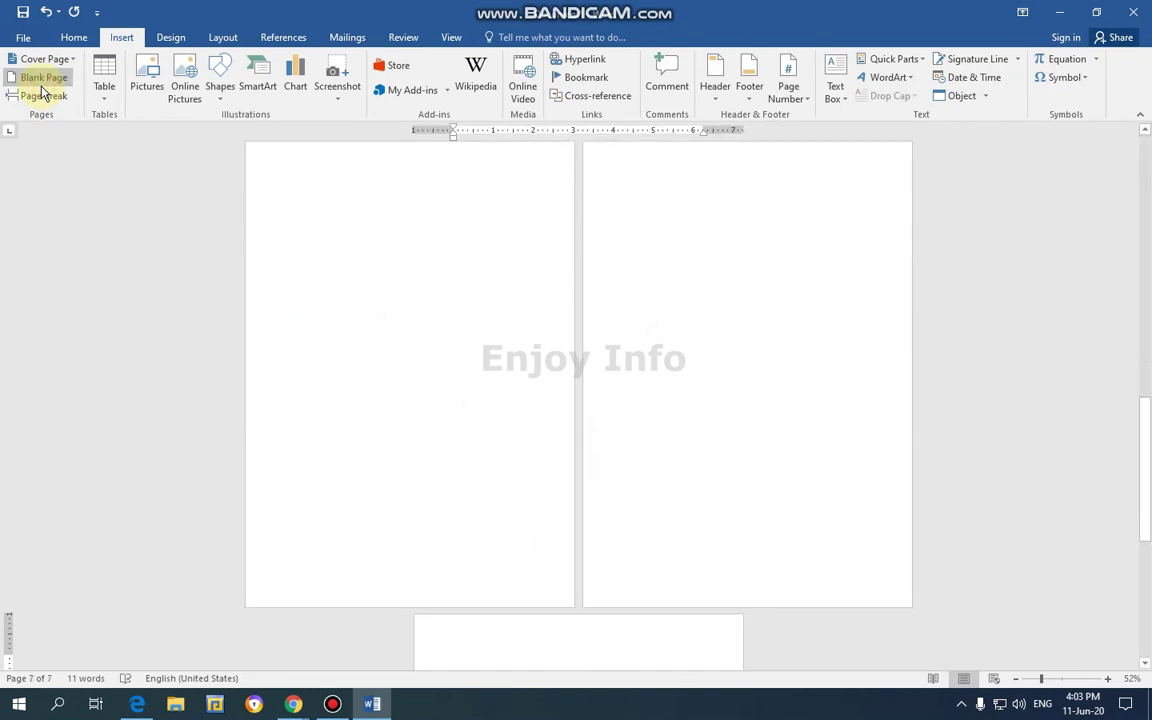
pyautogui.click(43, 80)
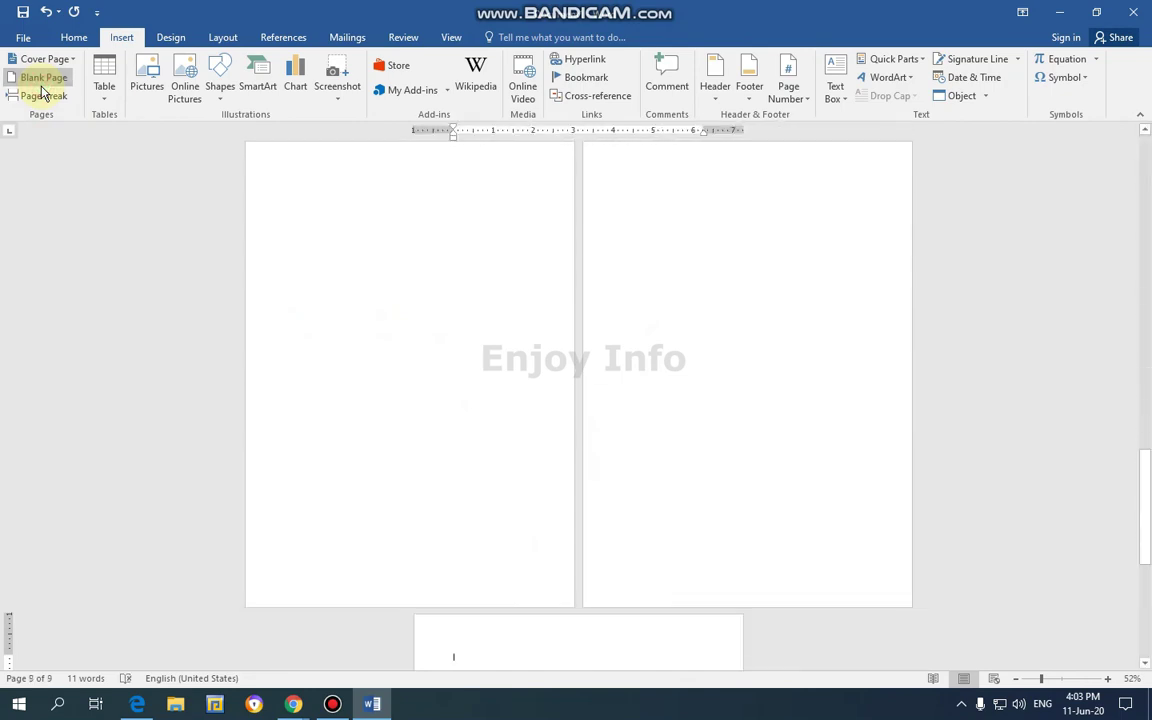
pyautogui.click(42, 86)
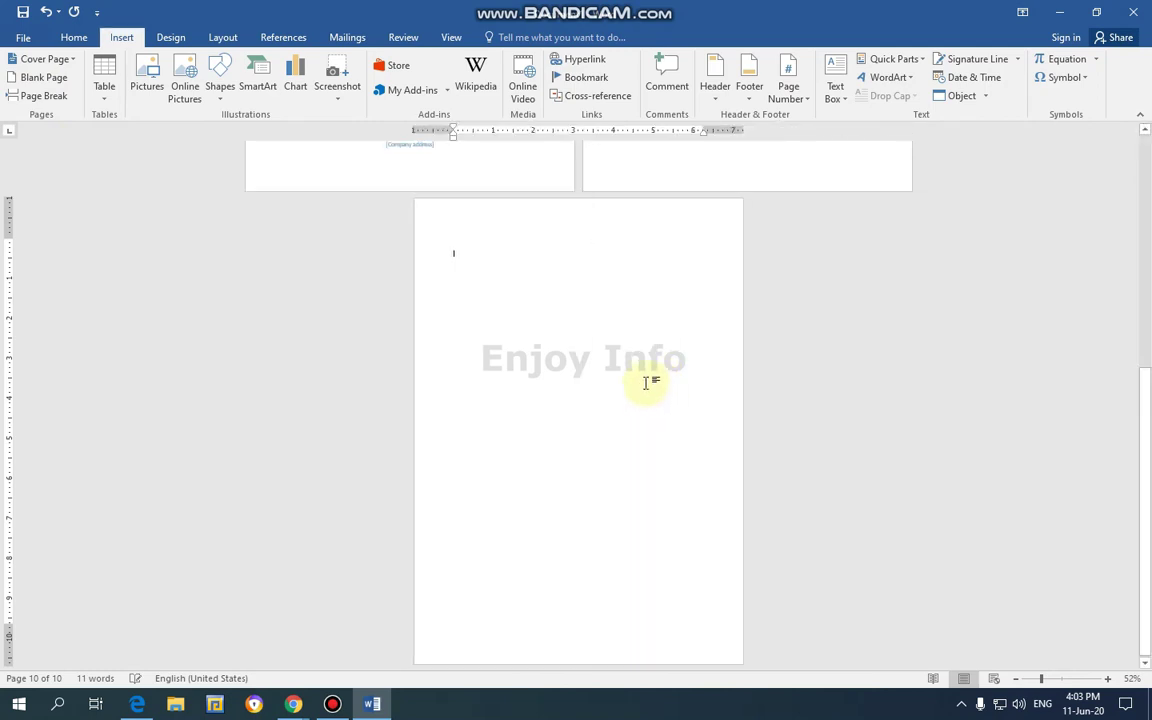
# Step: On page 3, type the lines Adsa, A, Das, Dsad, As, D, then add five empty paragraphs
pyautogui.scroll(6, 615, 378)
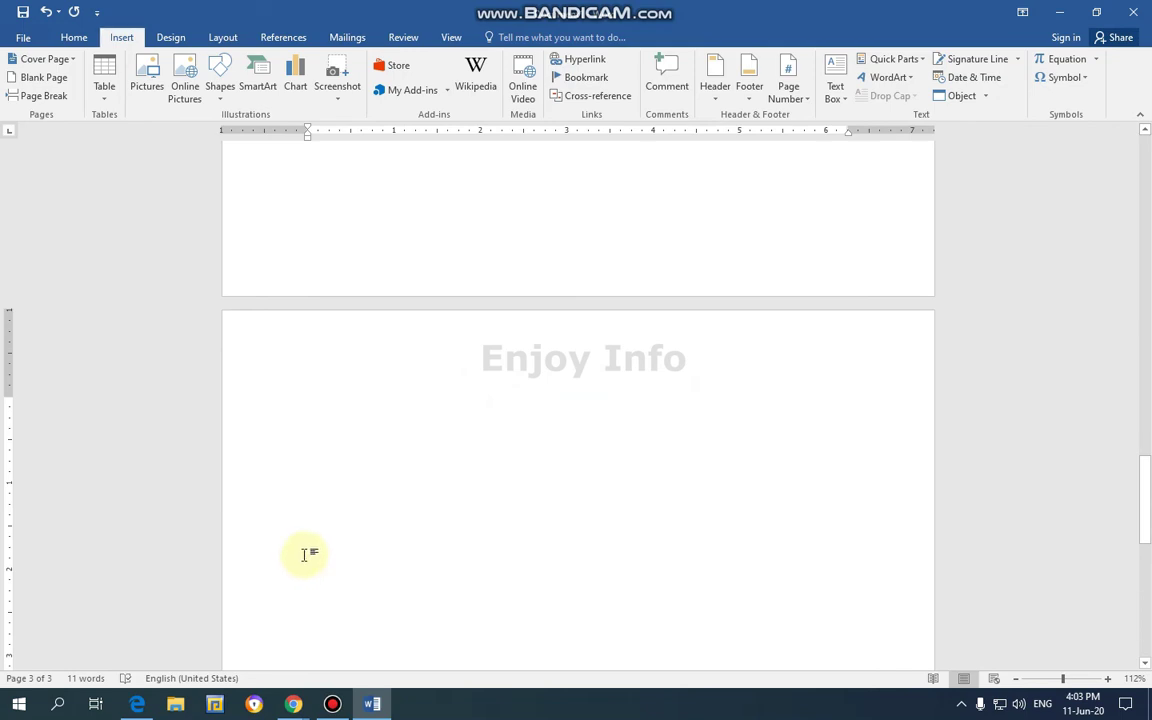
pyautogui.write('adsa')
pyautogui.press('Return')
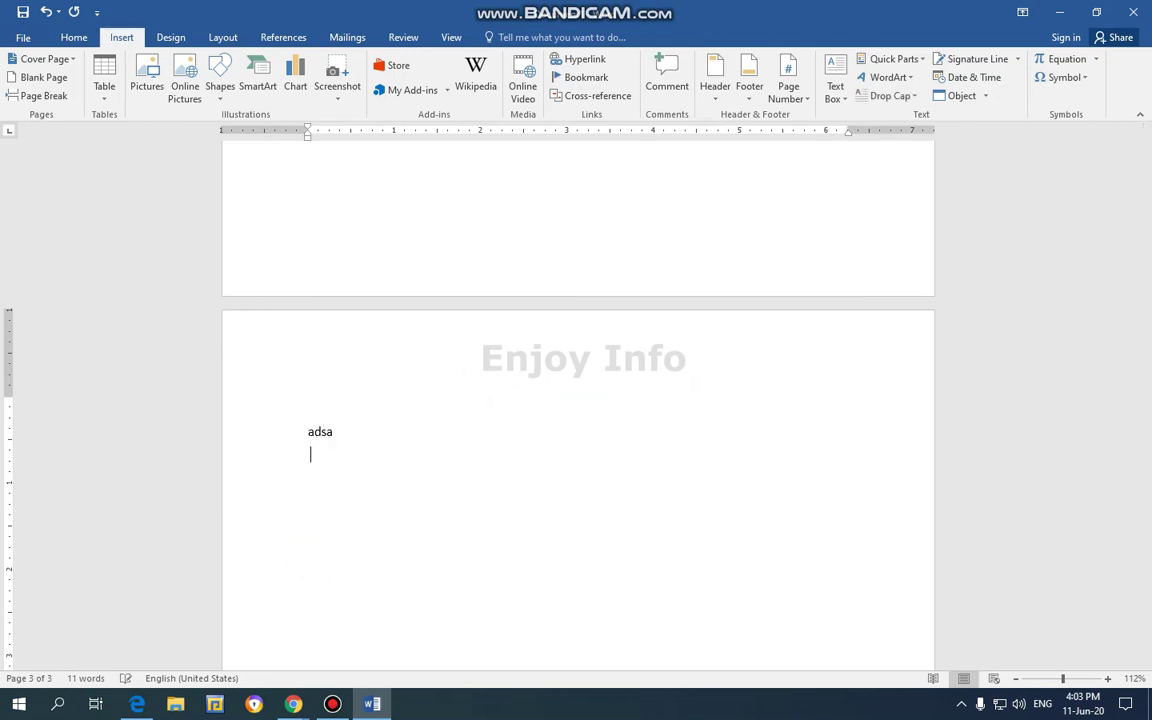
pyautogui.write('a')
pyautogui.press('Return')
pyautogui.write('das dsad as d')
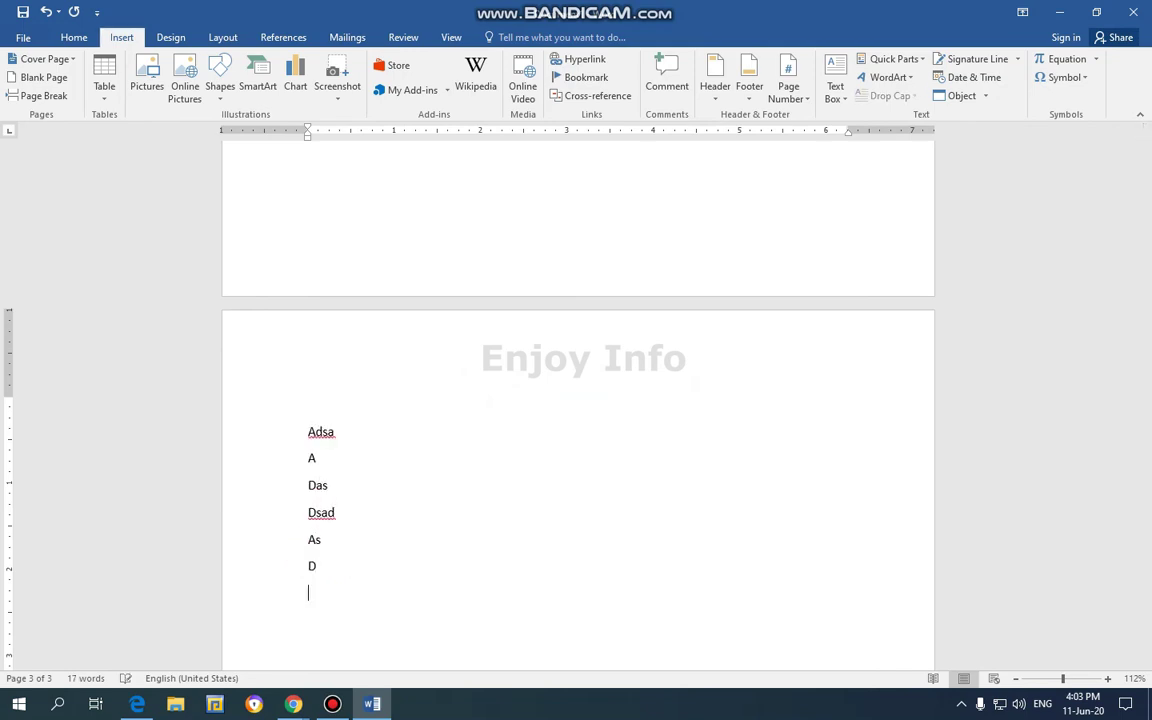
pyautogui.press('Return')
pyautogui.press('Return')
pyautogui.press('Return')
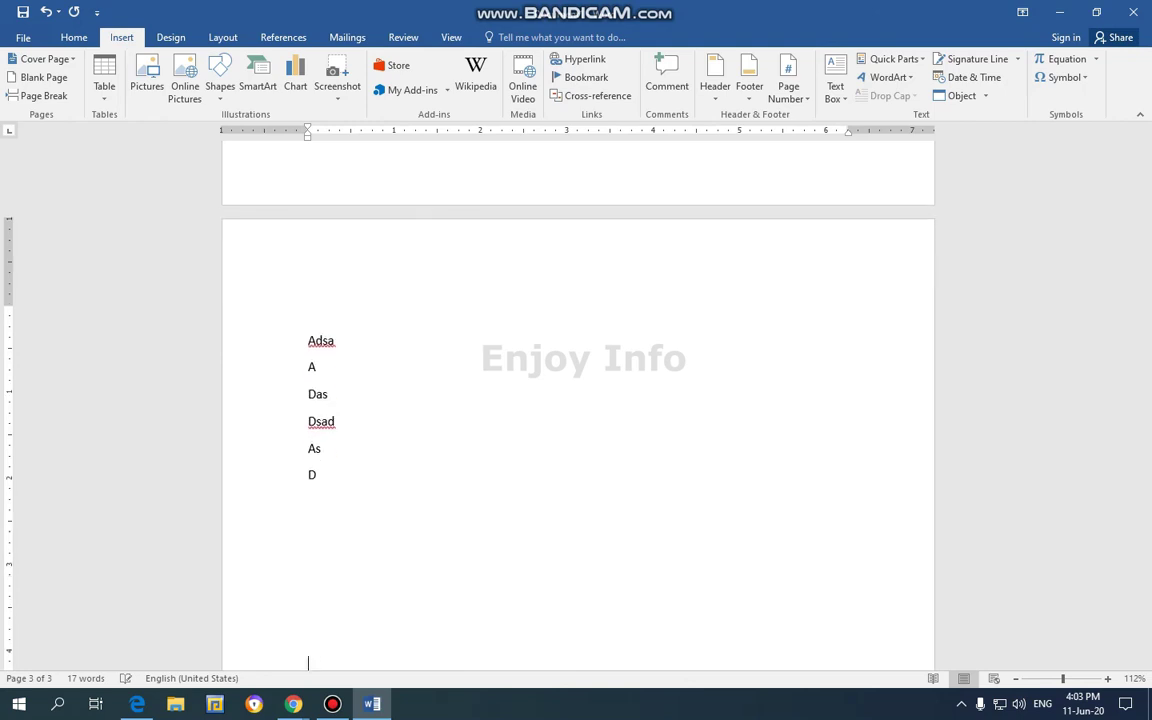
pyautogui.press('Return')
pyautogui.press('Return')
pyautogui.press('Return')
pyautogui.press('Return')
pyautogui.press('Return')
pyautogui.press('Return')
pyautogui.press('Return')
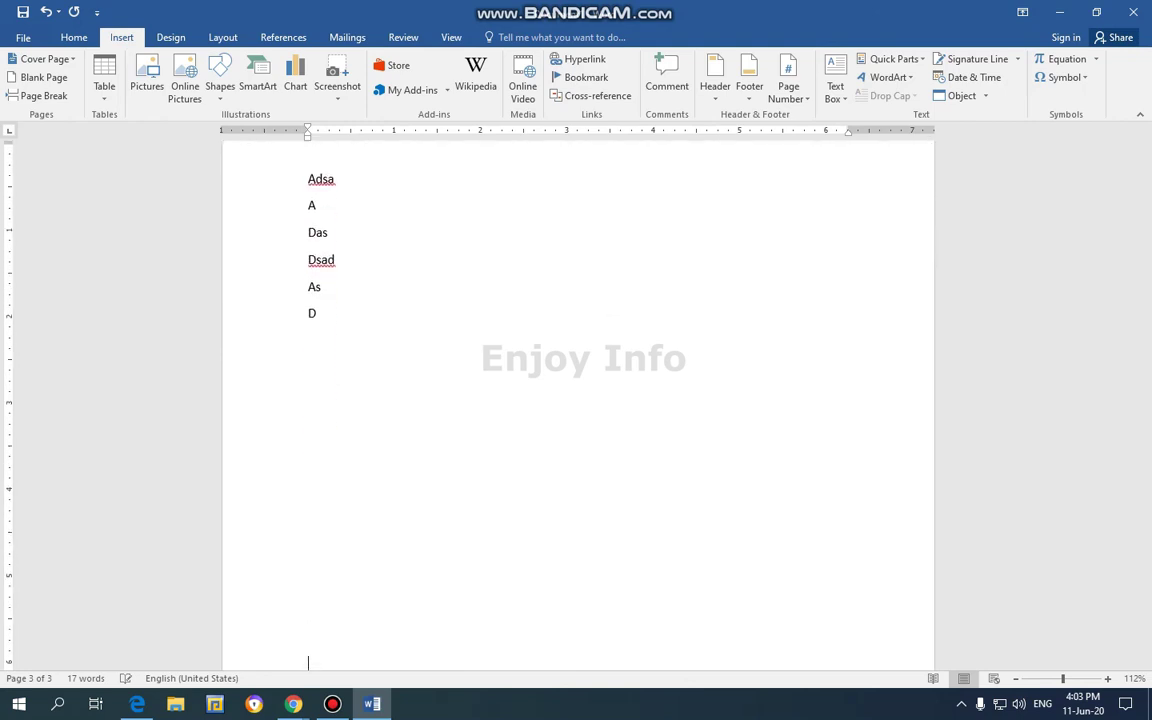
pyautogui.press('Return')
pyautogui.press('Return')
pyautogui.press('Return')
pyautogui.press('Return')
pyautogui.press('Return')
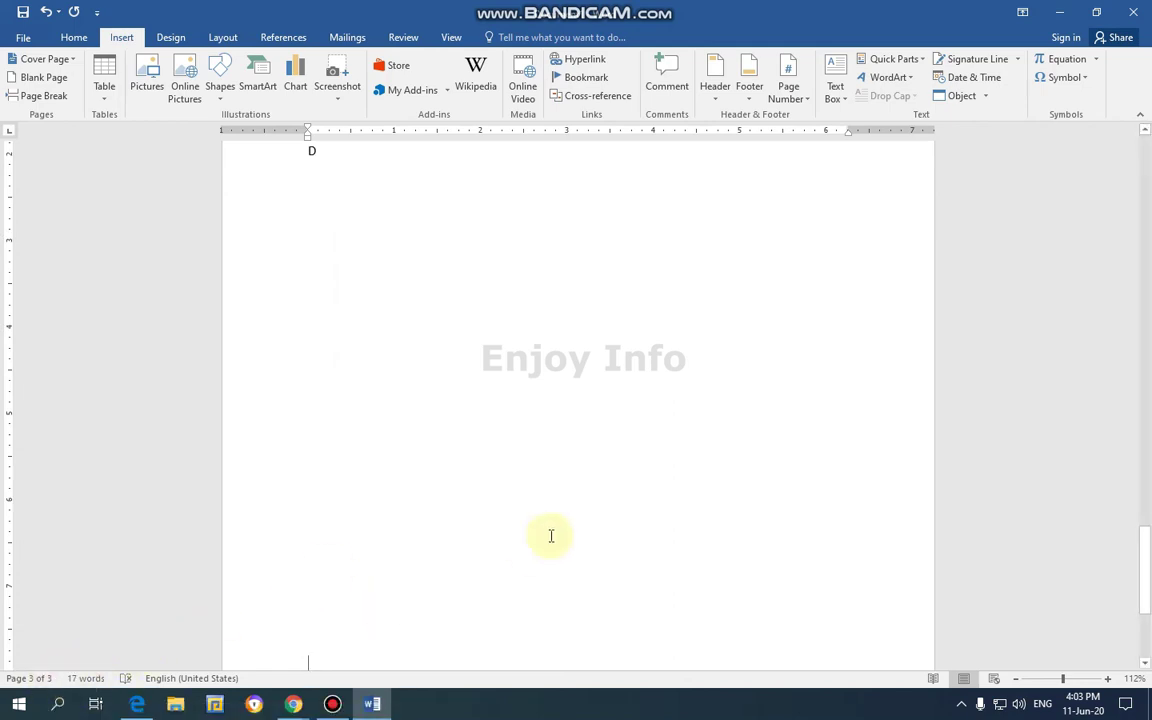
pyautogui.press('Return')
pyautogui.press('Return')
pyautogui.press('Return')
pyautogui.press('Return')
pyautogui.press('Return')
pyautogui.press('Return')
pyautogui.press('Return')
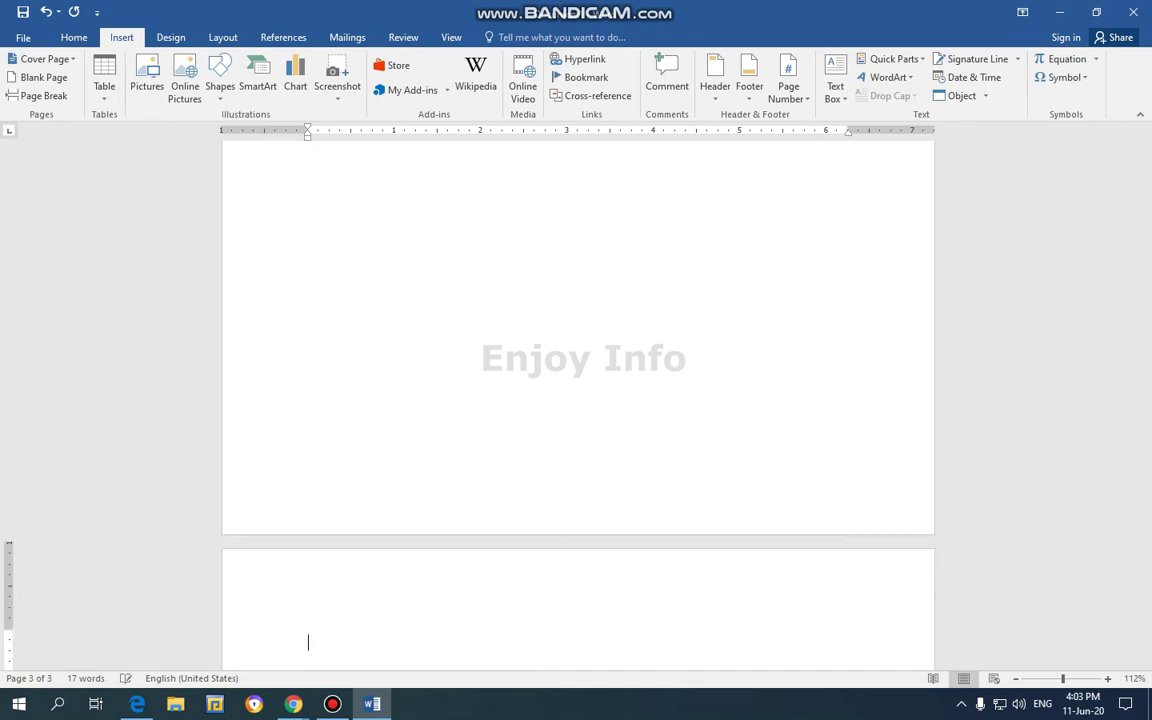
pyautogui.press('Return')
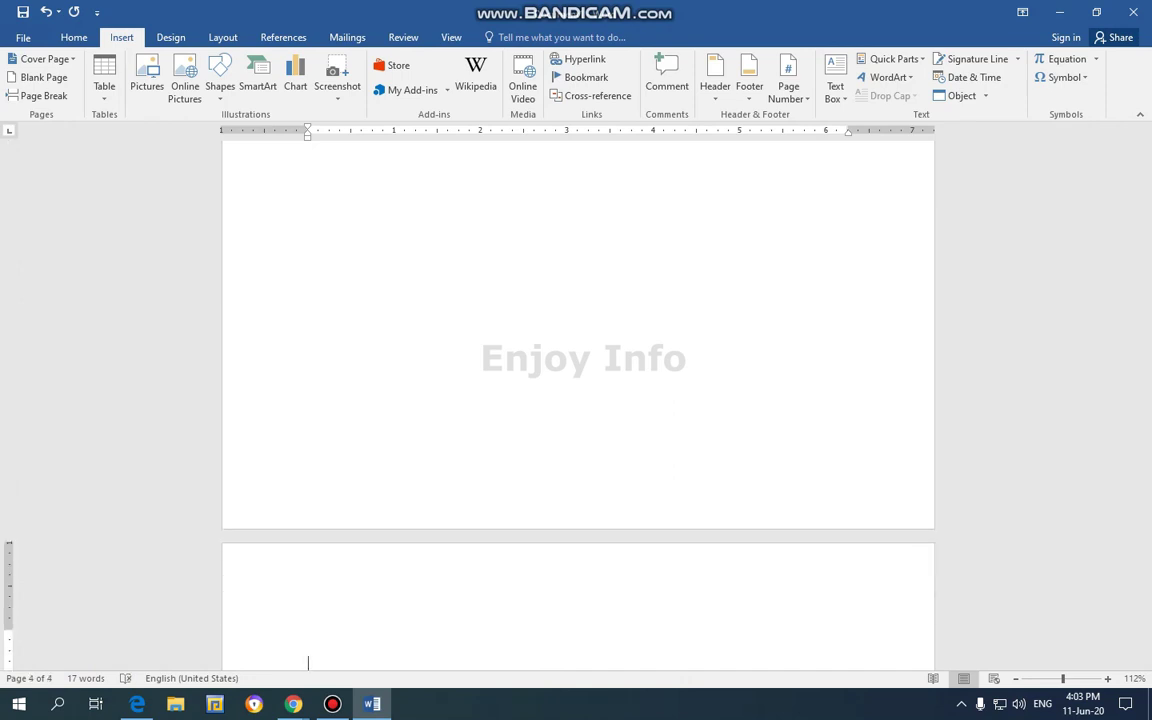
# Step: Add page breaks until the document reaches 13 pages, then jump back to the cover
pyautogui.click(38, 100)
pyautogui.click(38, 100)
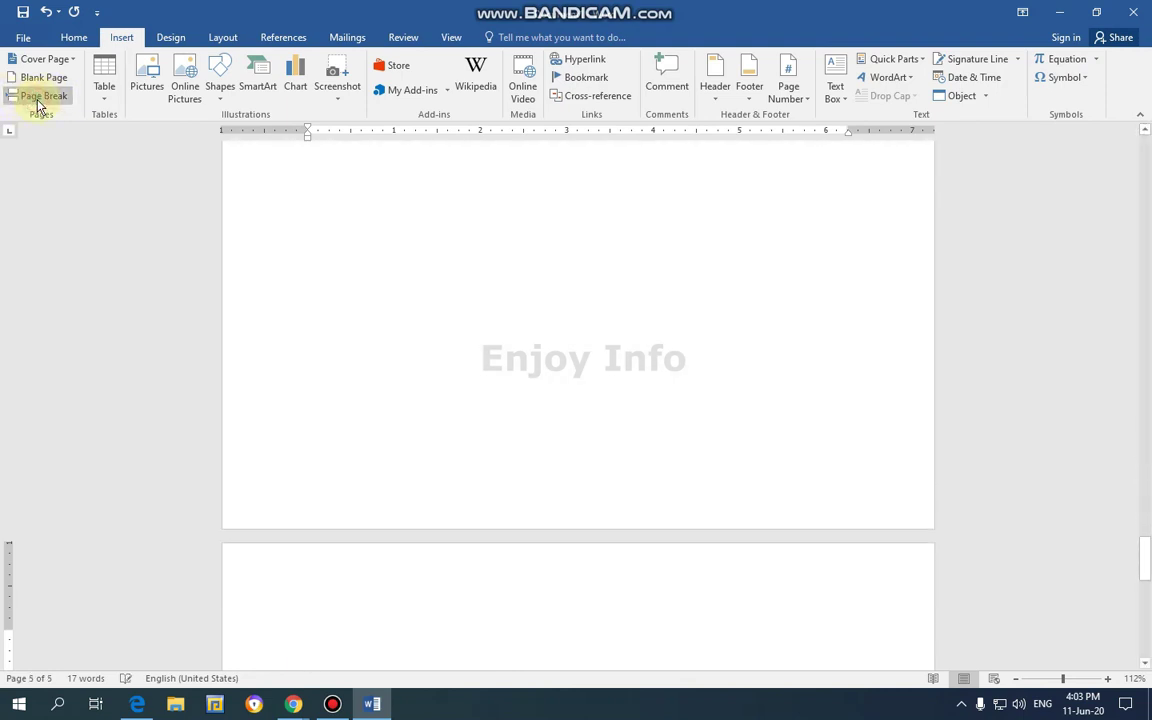
pyautogui.click(38, 100)
pyautogui.click(38, 100)
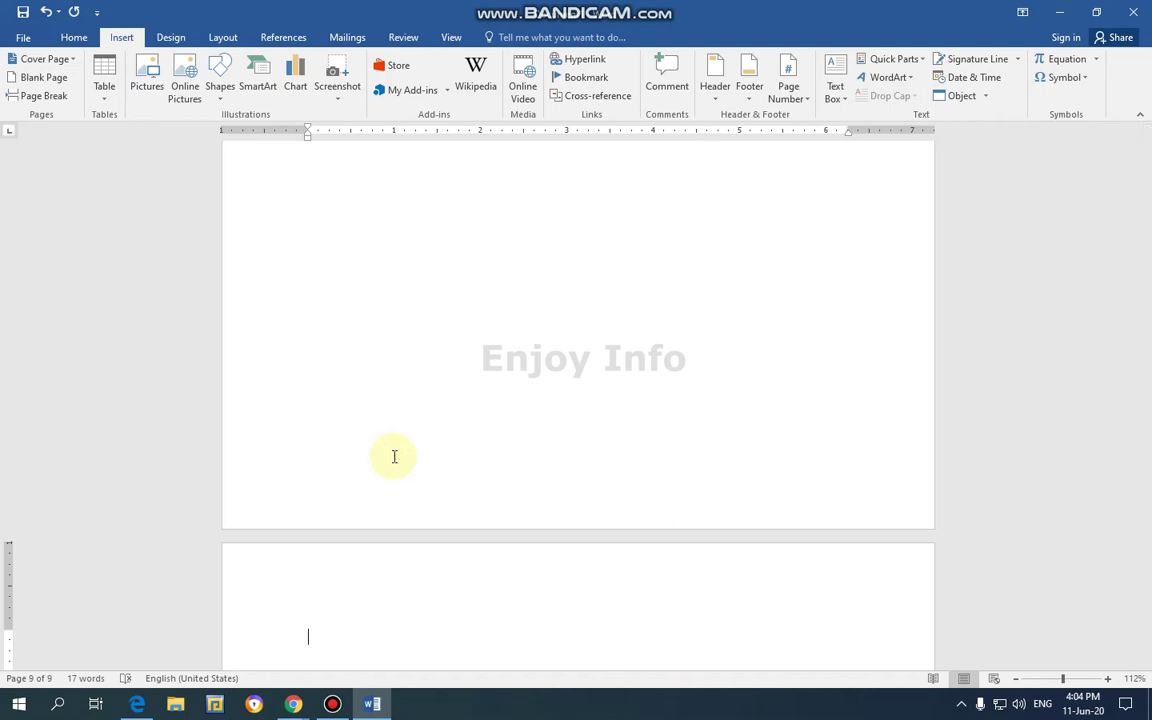
pyautogui.hotkey('ctrl', 'Return')
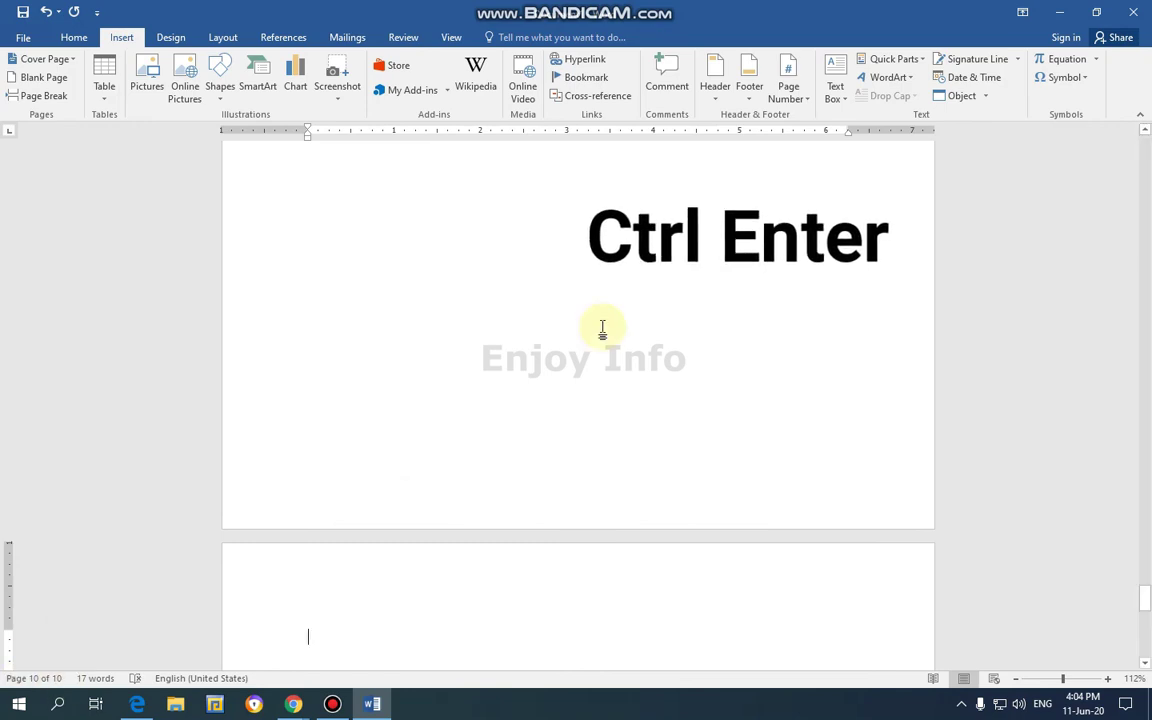
pyautogui.hotkey('ctrl', 'Return')
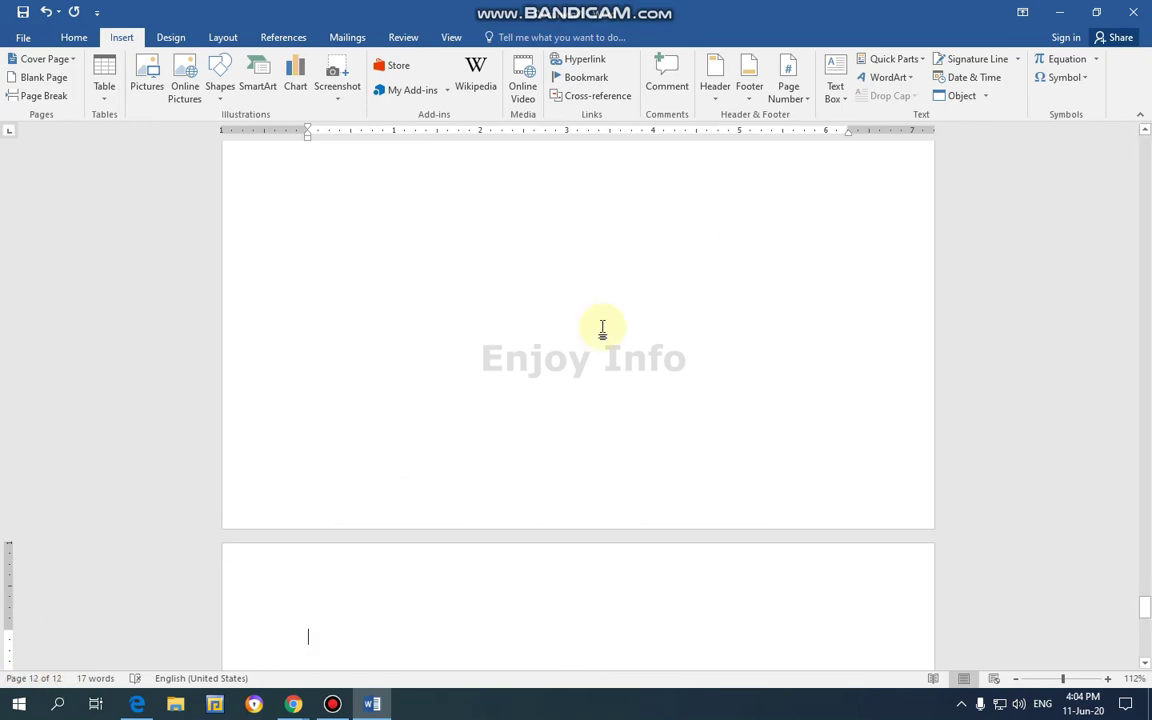
pyautogui.hotkey('ctrl', 'Return')
pyautogui.hotkey('ctrl', 'Home')
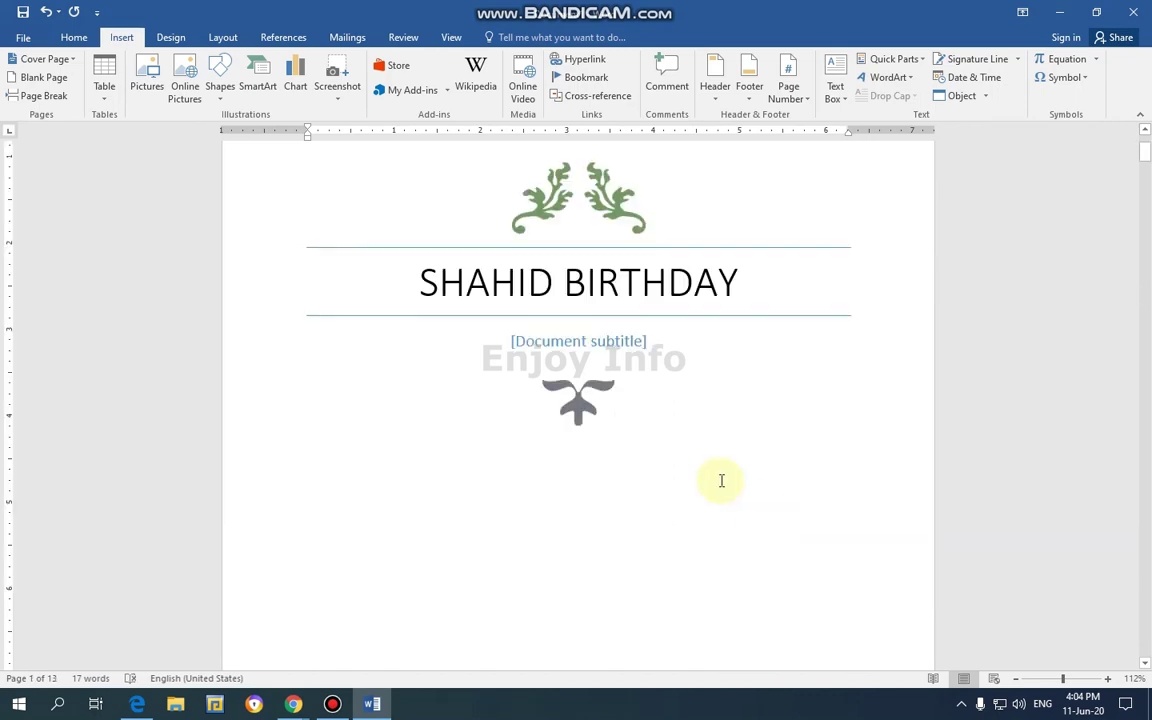